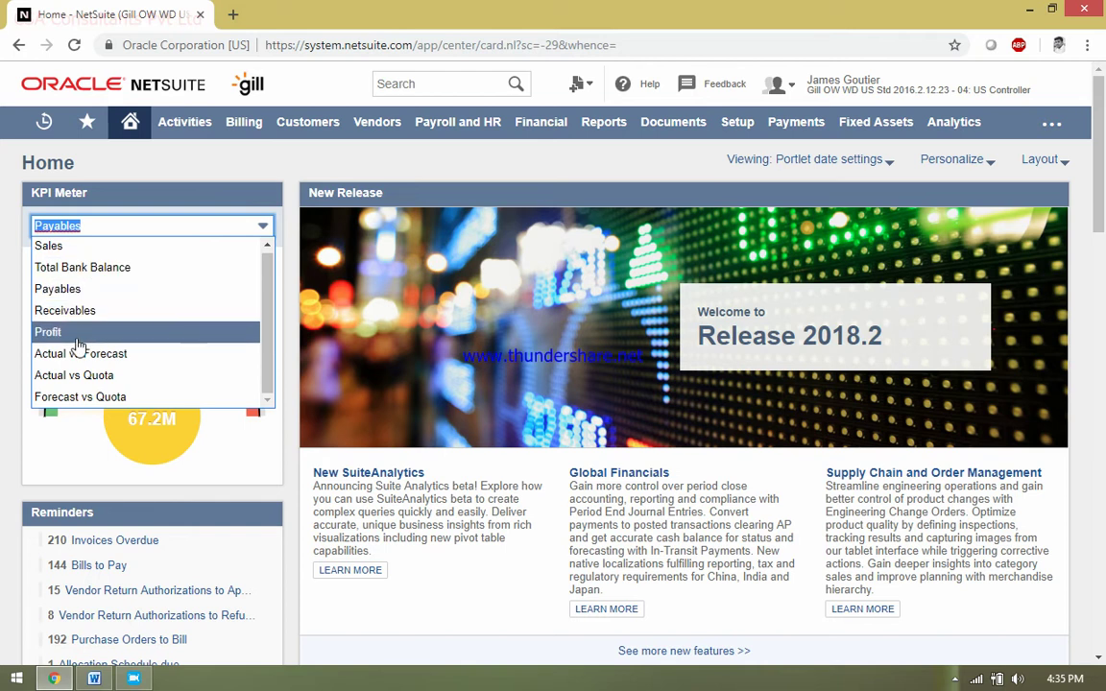
# Show Profit in the KPI Meter on the home dashboard.
pyautogui.click(57, 332)
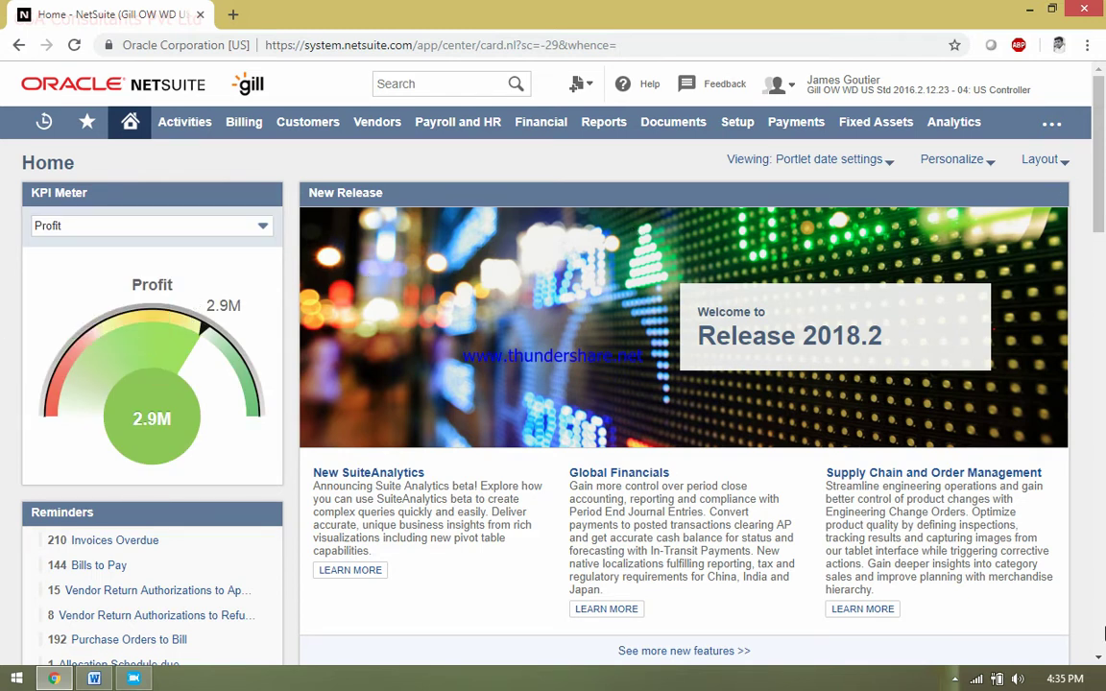
# Look through the Financial Ratios portlet and the Financial Report, Period Close and Controller navigation portlets.
pyautogui.scroll(-4, 1102, 280)
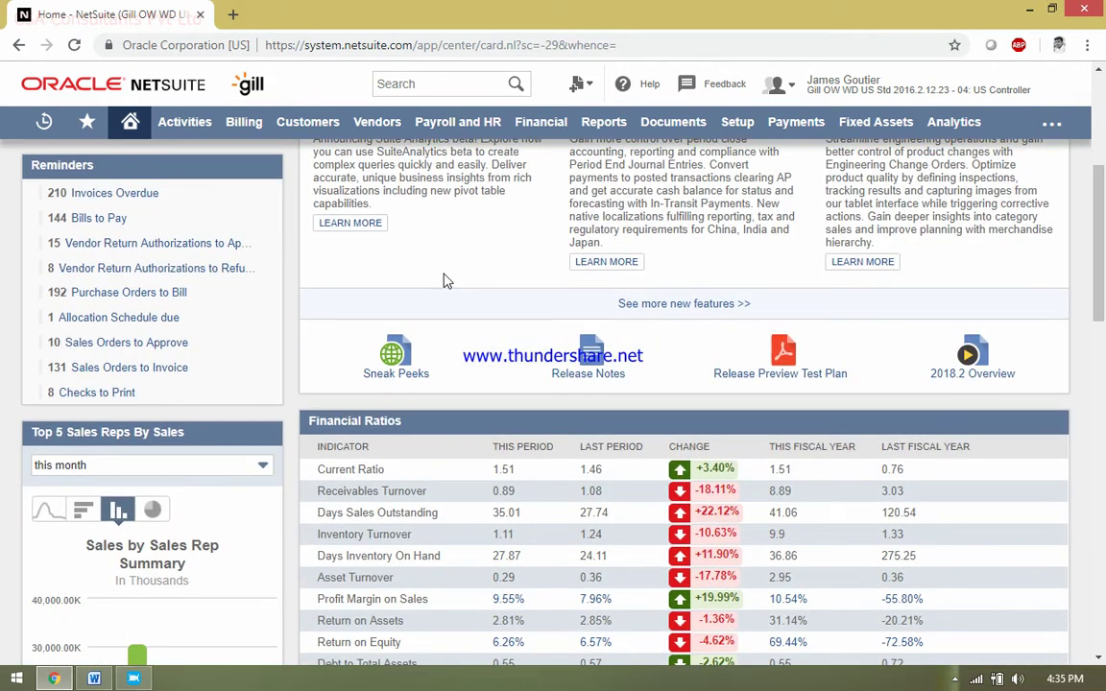
pyautogui.scroll(-6, 444, 281)
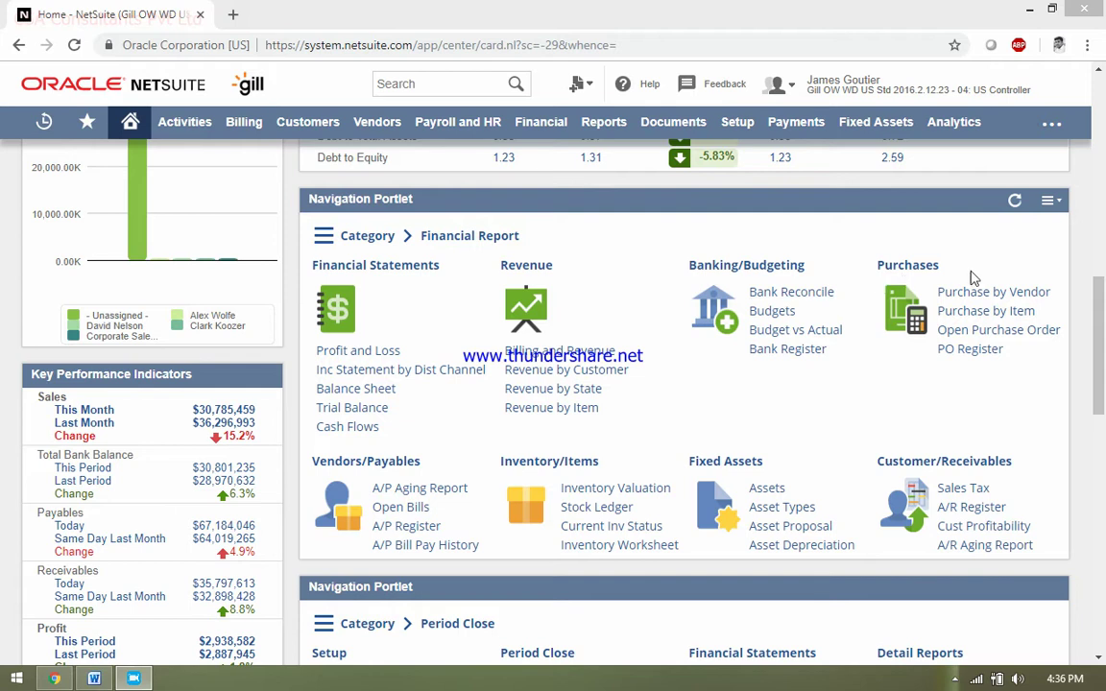
pyautogui.moveTo(1104, 392); pyautogui.dragTo(1105, 367)
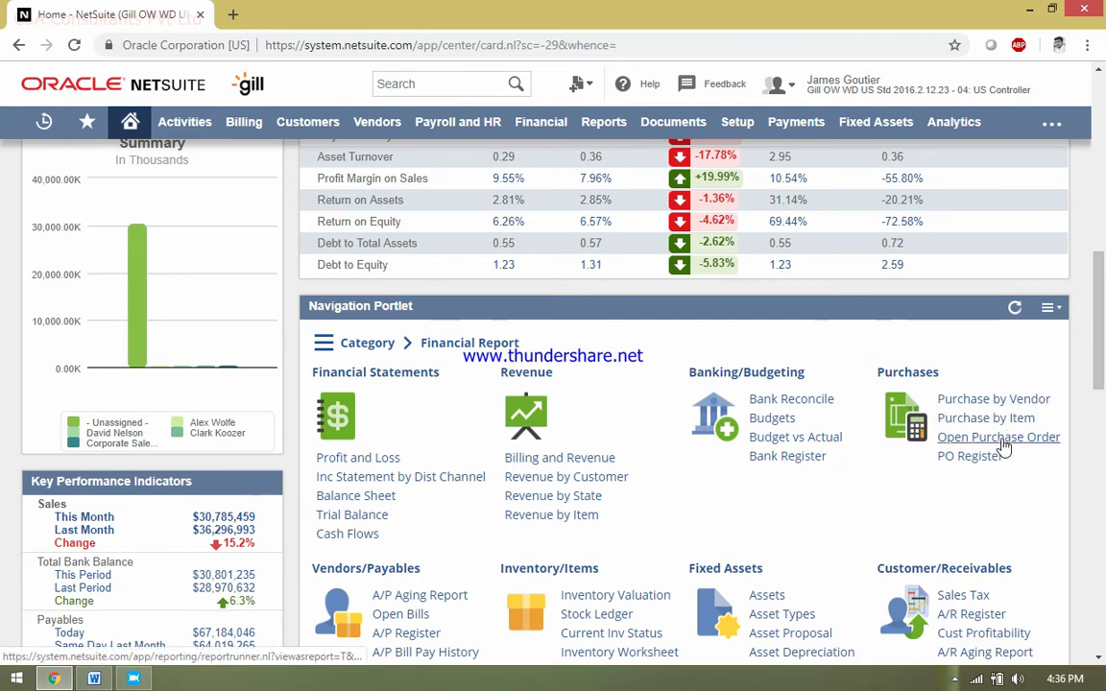
pyautogui.scroll(-2, 999, 413)
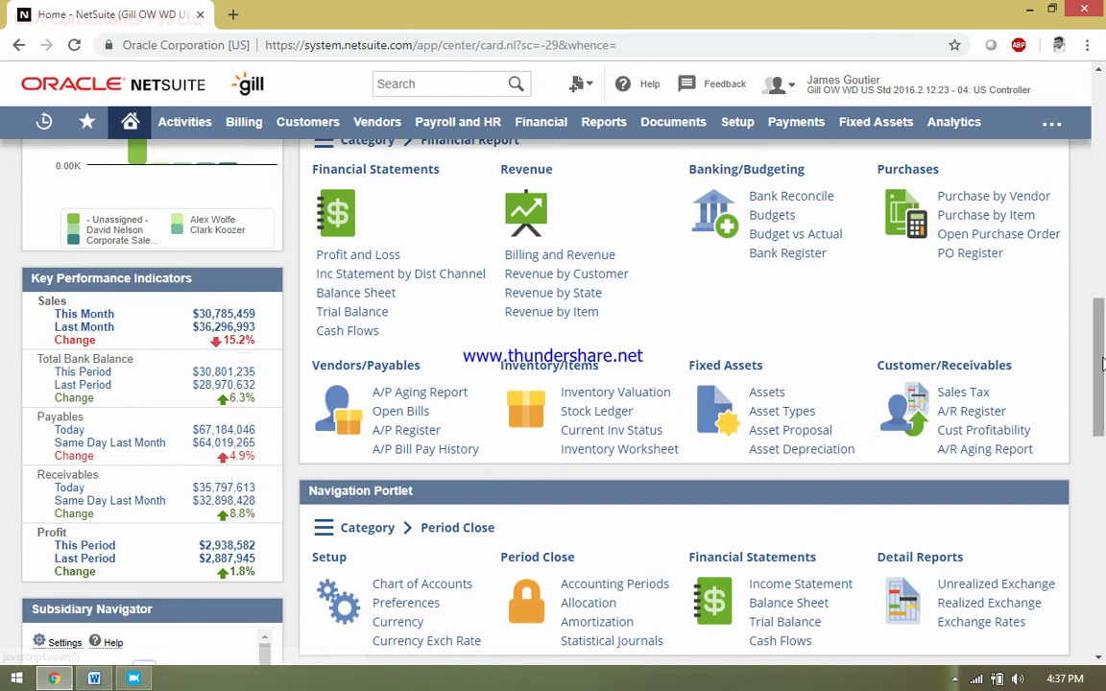
pyautogui.scroll(-1, 1104, 378)
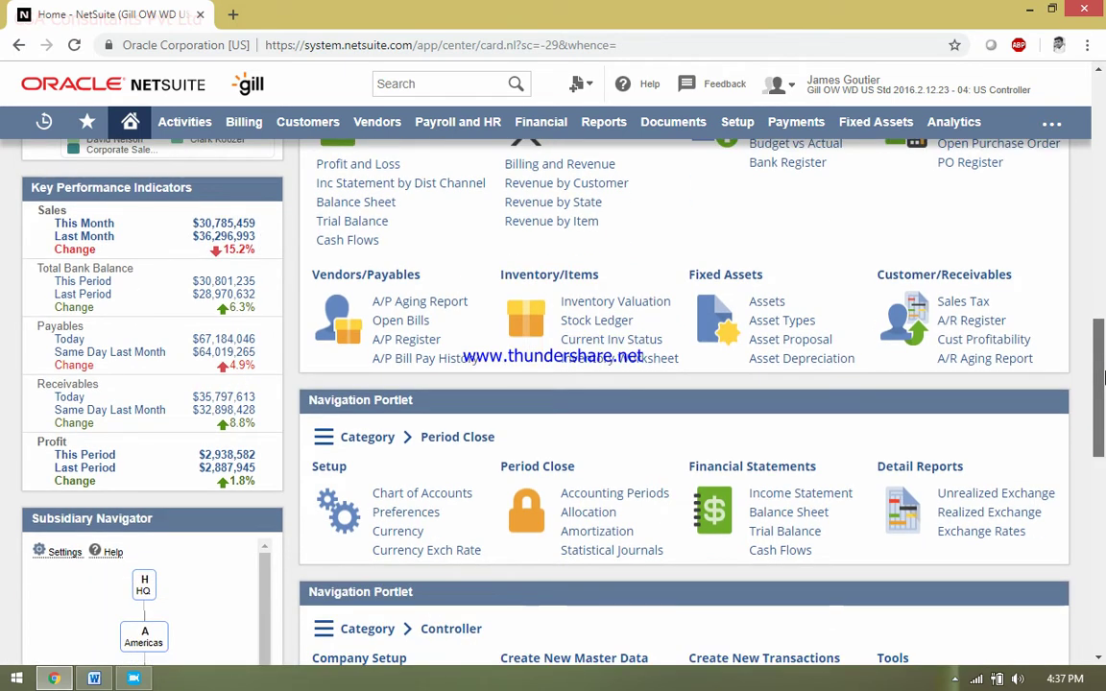
pyautogui.scroll(3, 1104, 314)
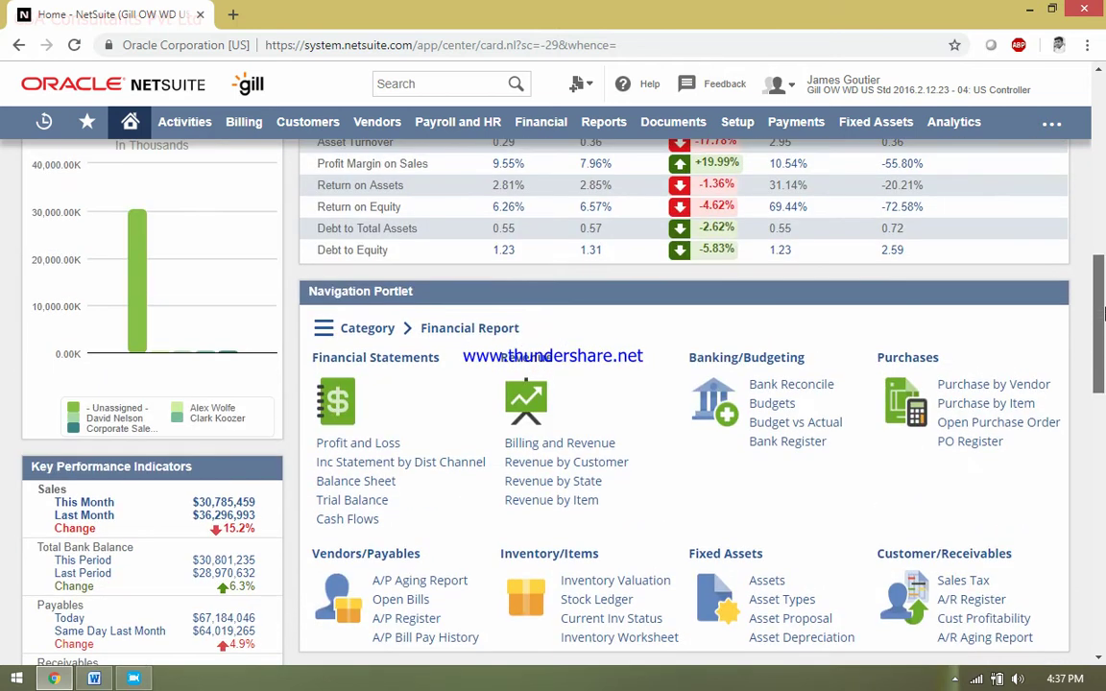
pyautogui.moveTo(1104, 314); pyautogui.dragTo(1105, 432)
pyautogui.click(323, 387)
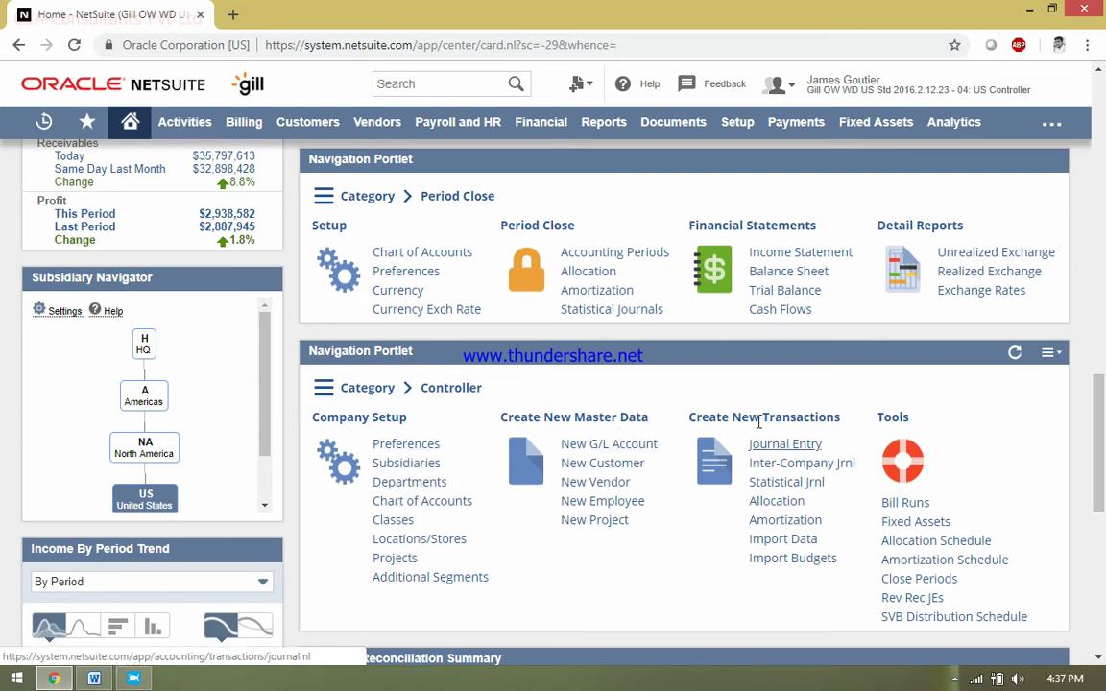
# Check the period choices for the Income By Period Trend chart and view the remaining portlets down to Settings.
pyautogui.moveTo(1099, 461); pyautogui.dragTo(1105, 540)
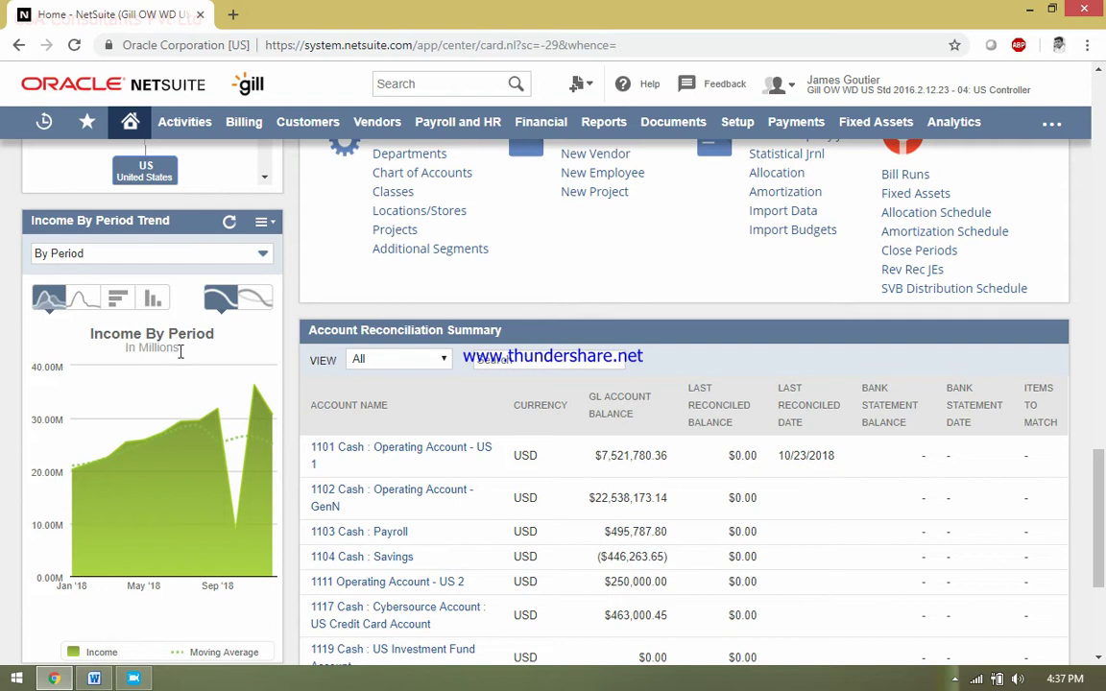
pyautogui.click(185, 254)
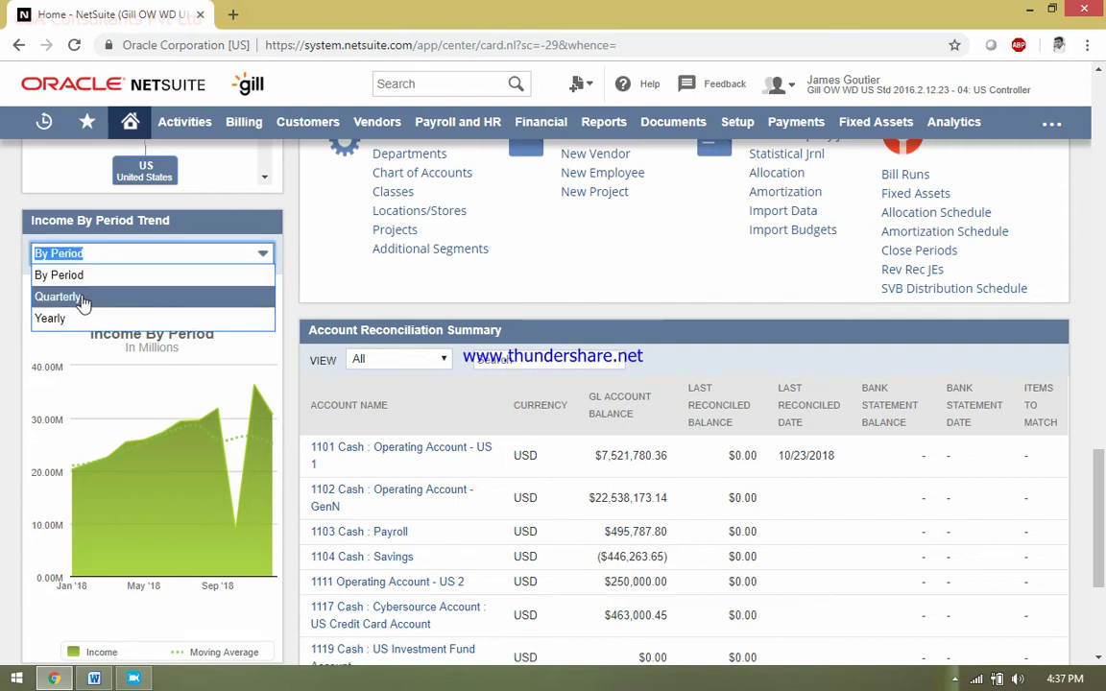
pyautogui.click(301, 307)
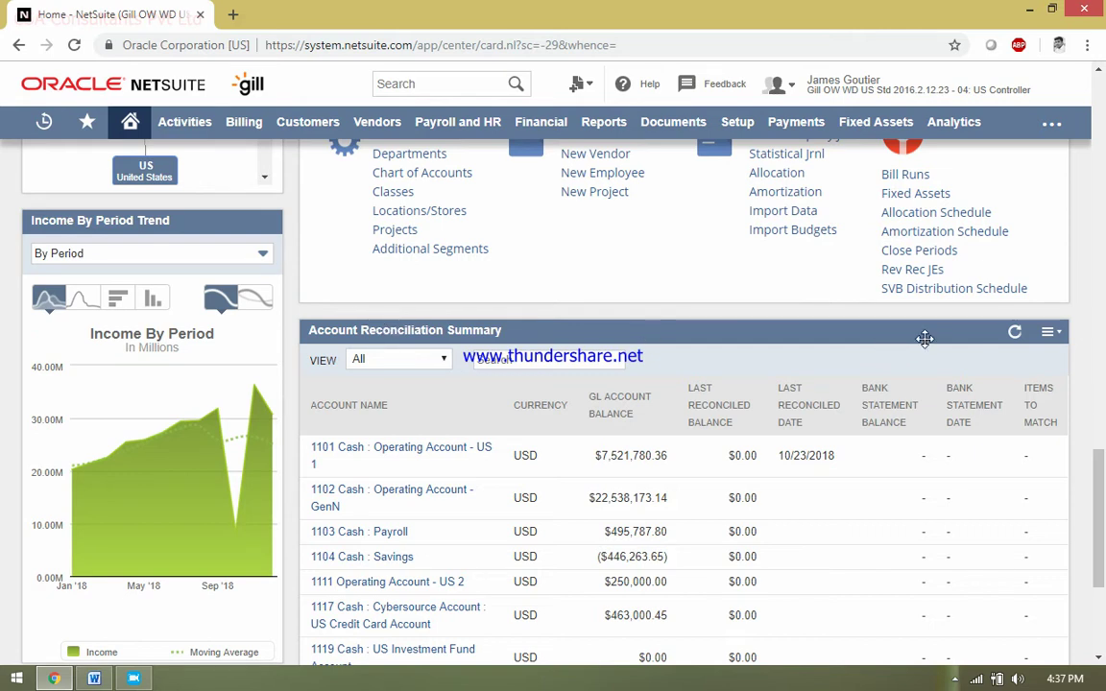
pyautogui.moveTo(1103, 478); pyautogui.dragTo(1104, 549)
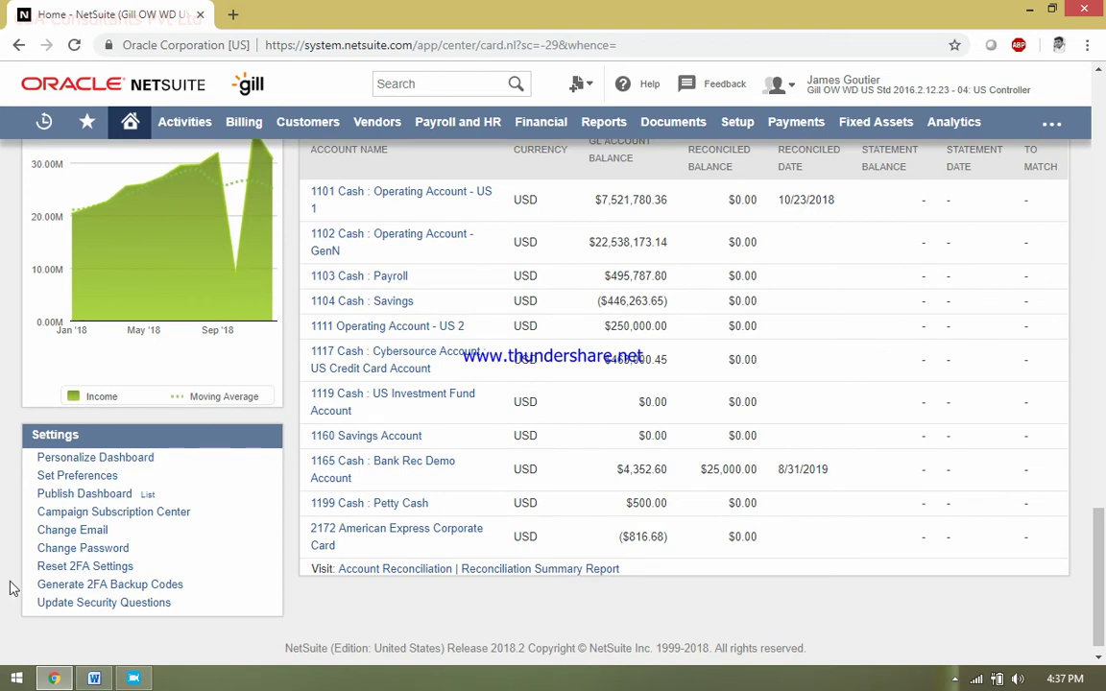
pyautogui.moveTo(1104, 552); pyautogui.dragTo(1104, 99)
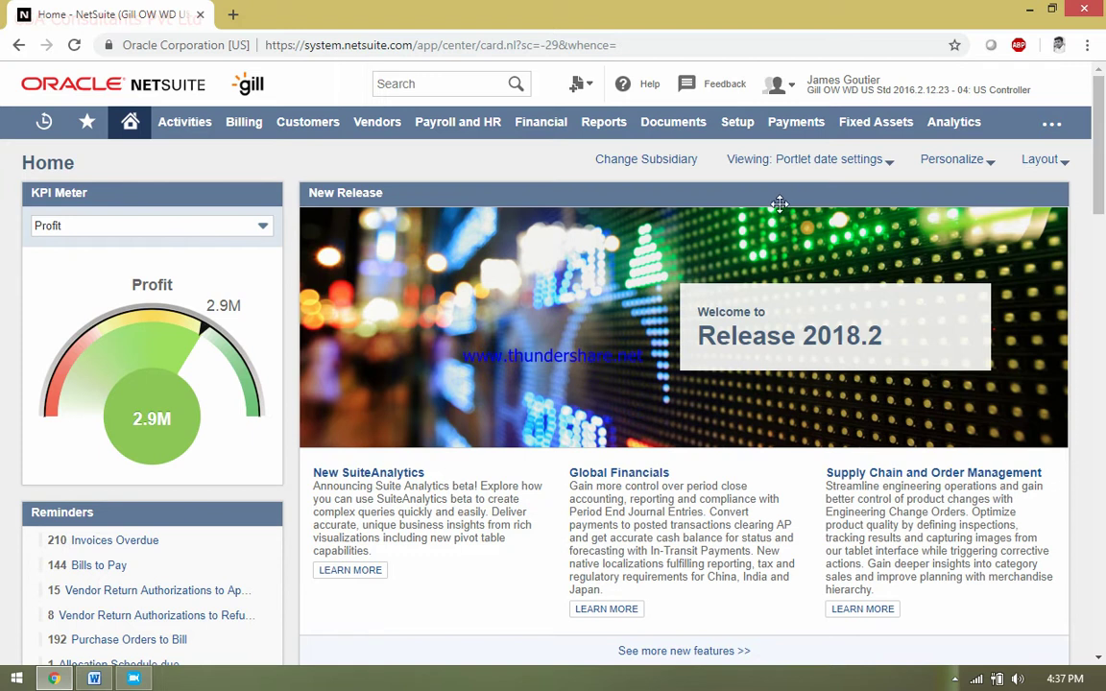
# Check the portlet options available for New Release and Reminders.
pyautogui.click(1050, 195)
pyautogui.moveTo(1105, 146); pyautogui.dragTo(1105, 216)
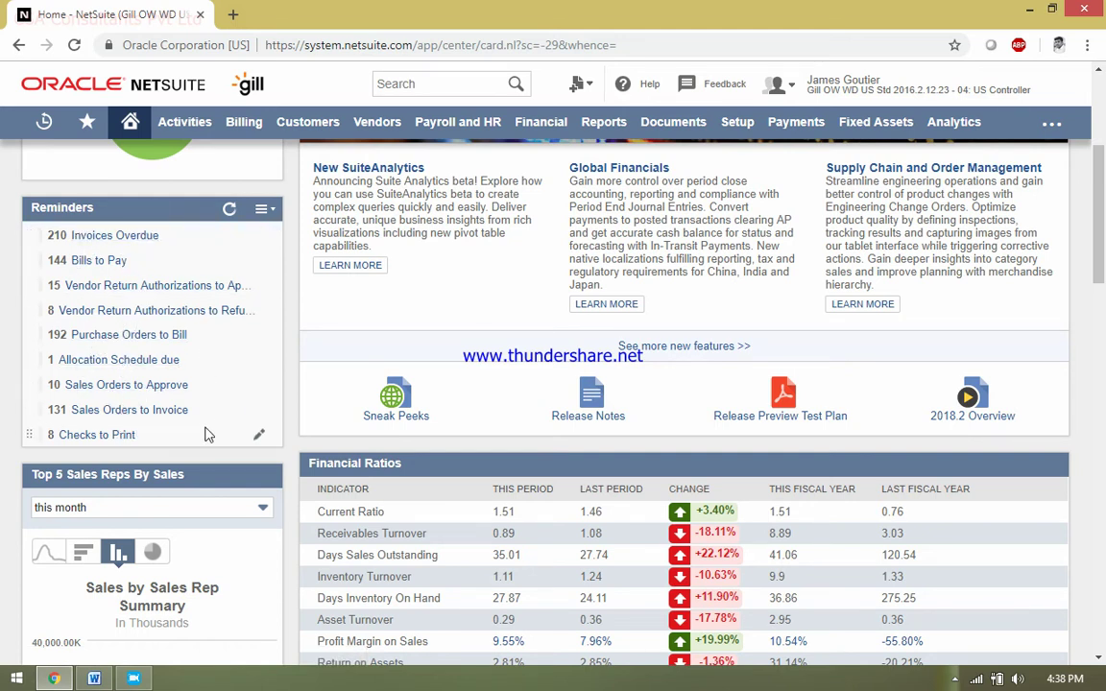
pyautogui.click(264, 240)
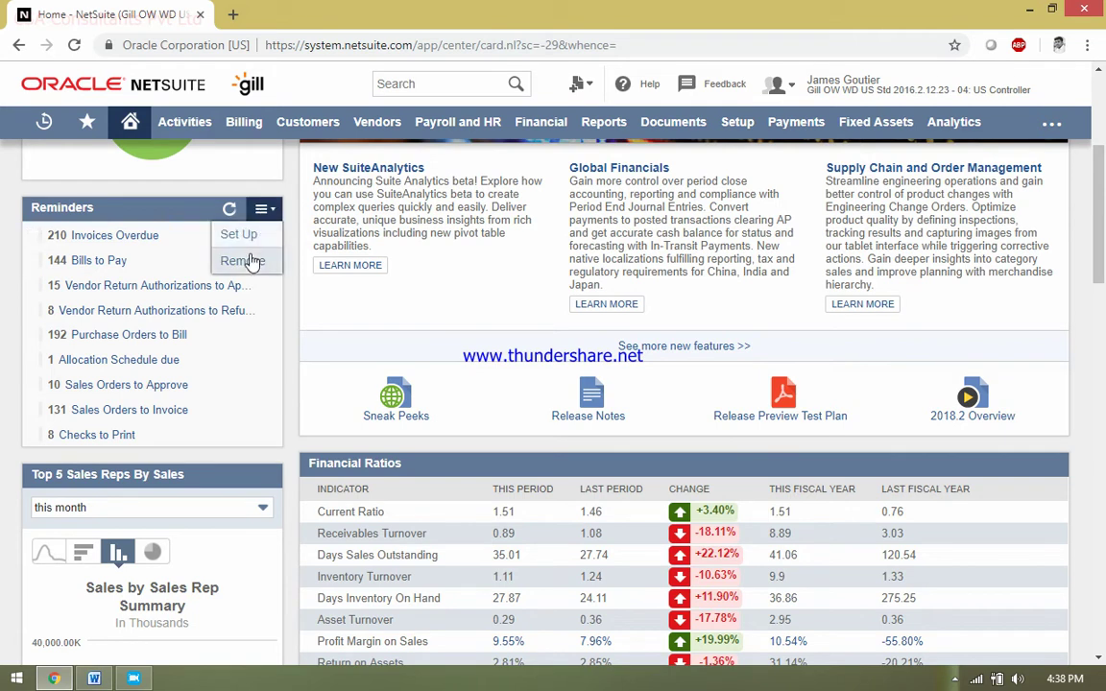
# Open the Days Sales Outstanding trend graph and compare its column, bar and line displays, returning to columns.
pyautogui.scroll(-1, 1105, 278)
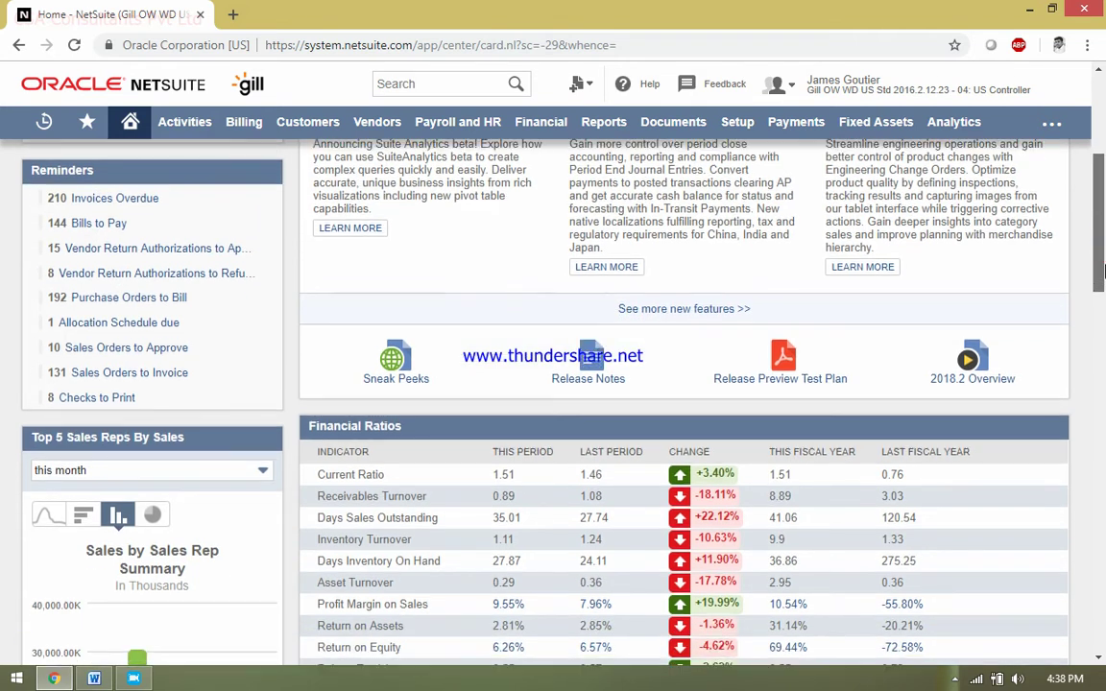
pyautogui.moveTo(1104, 274); pyautogui.dragTo(1104, 322)
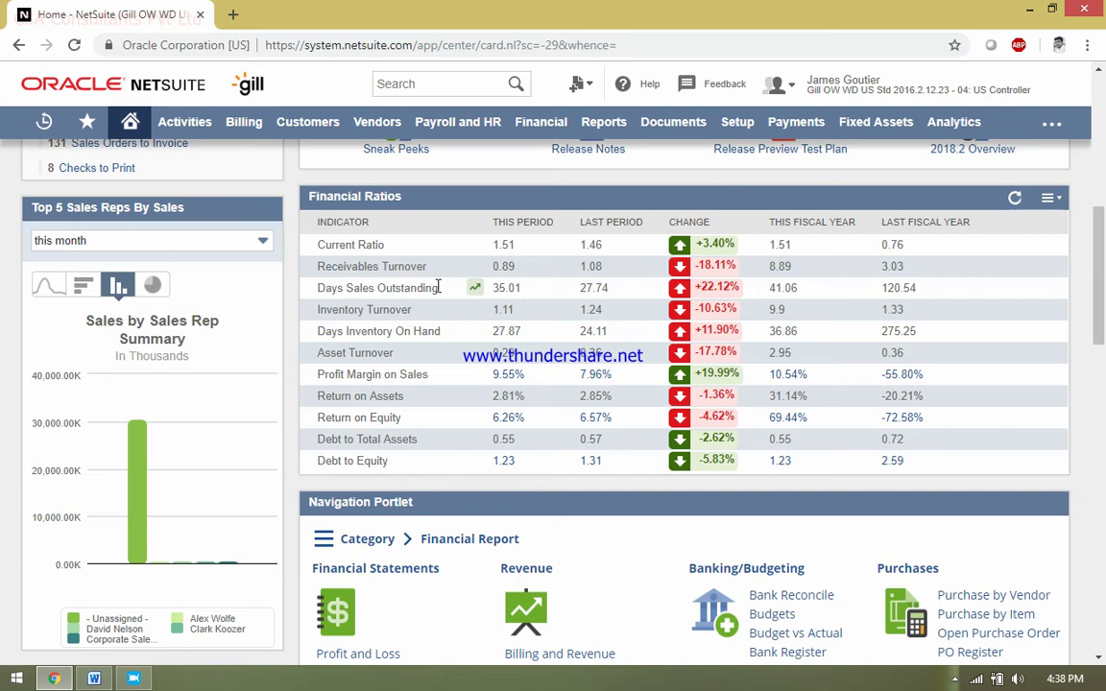
pyautogui.click(476, 290)
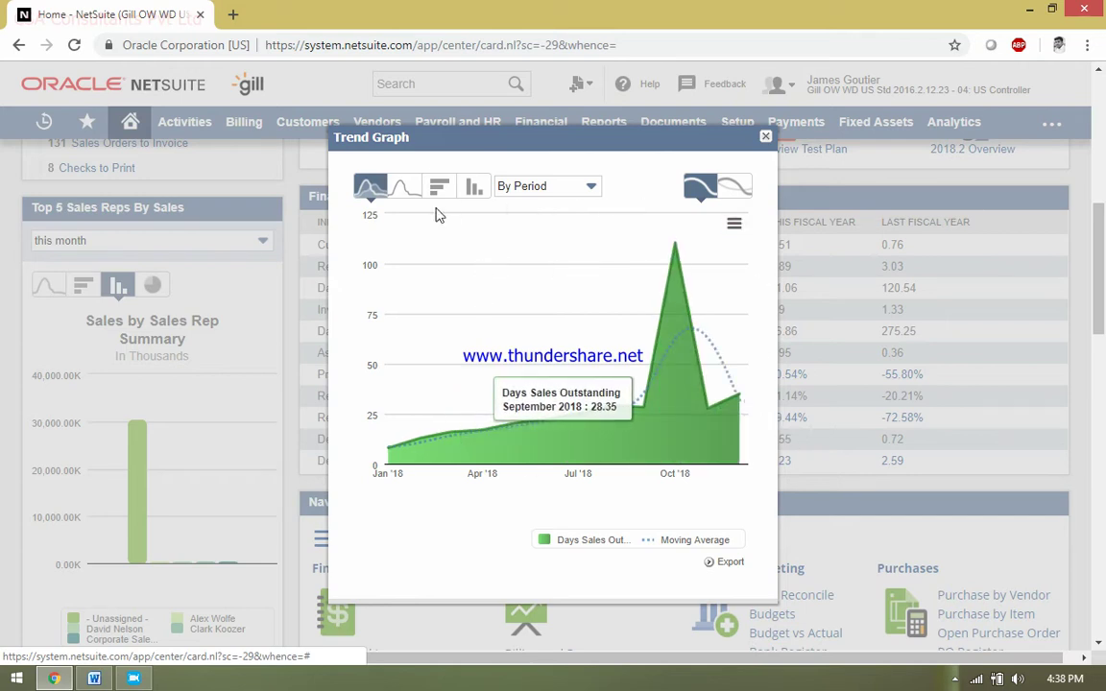
pyautogui.click(477, 190)
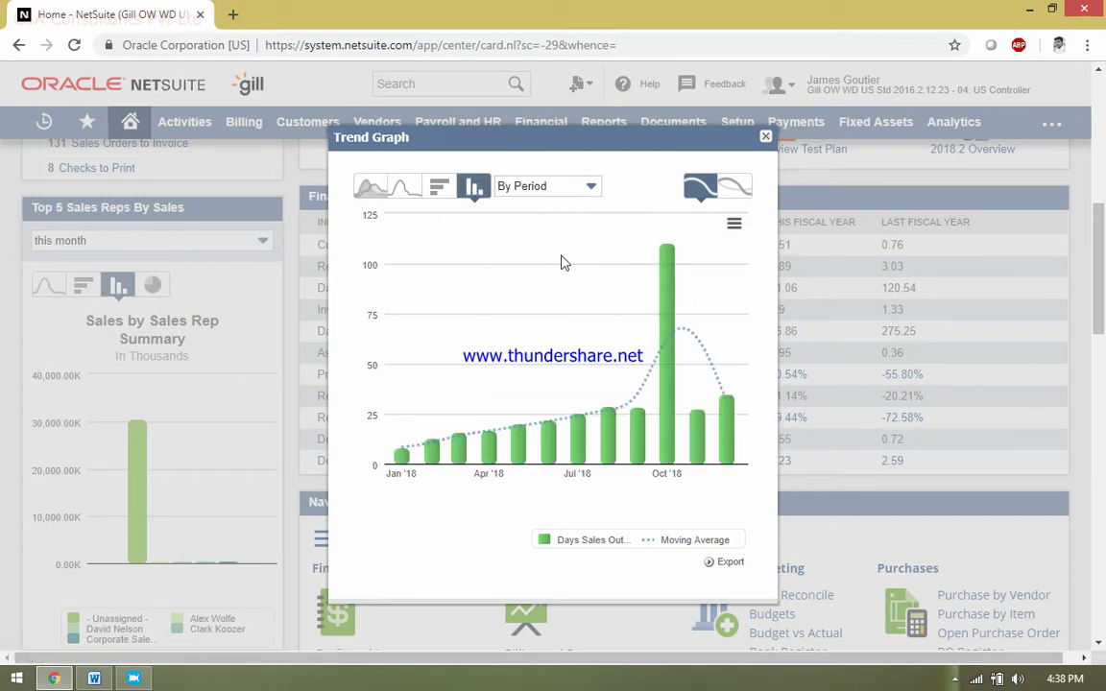
pyautogui.click(440, 190)
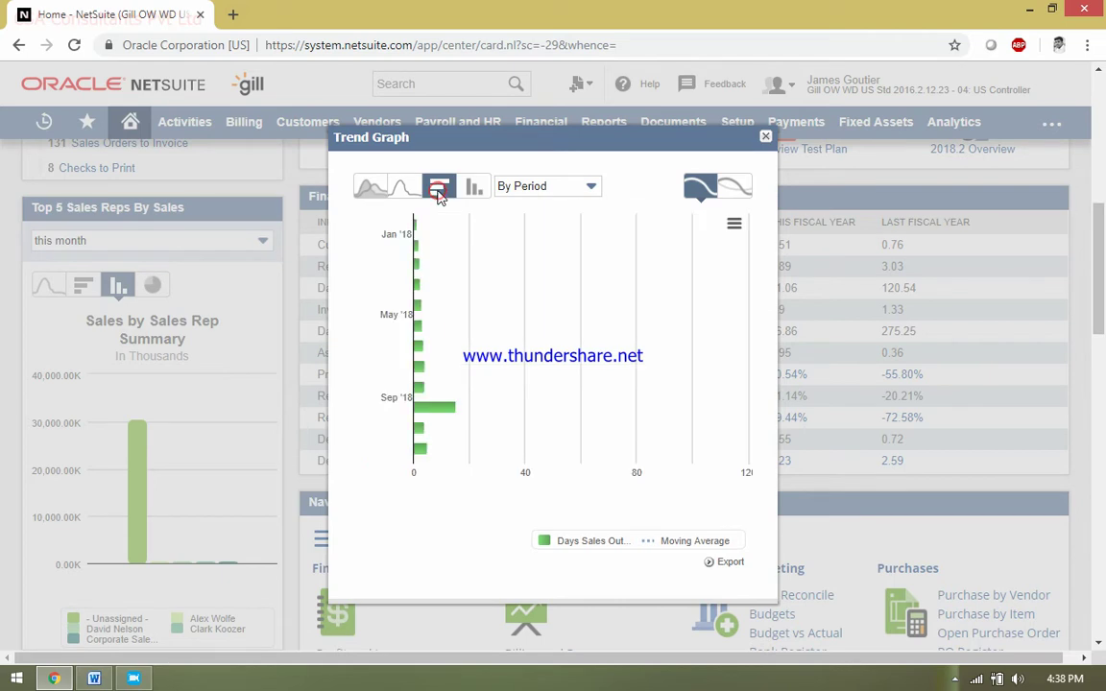
pyautogui.click(407, 194)
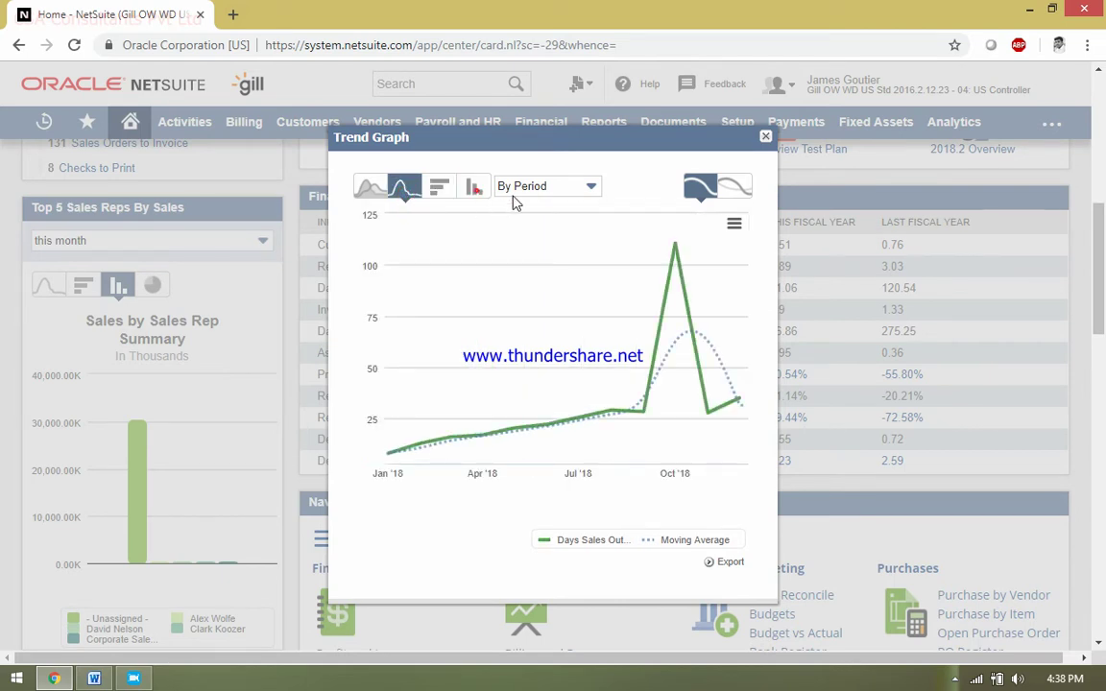
pyautogui.click(473, 187)
# View the Days Sales Outstanding trend as Quarterly and Yearly, and close the graph.
pyautogui.click(573, 189)
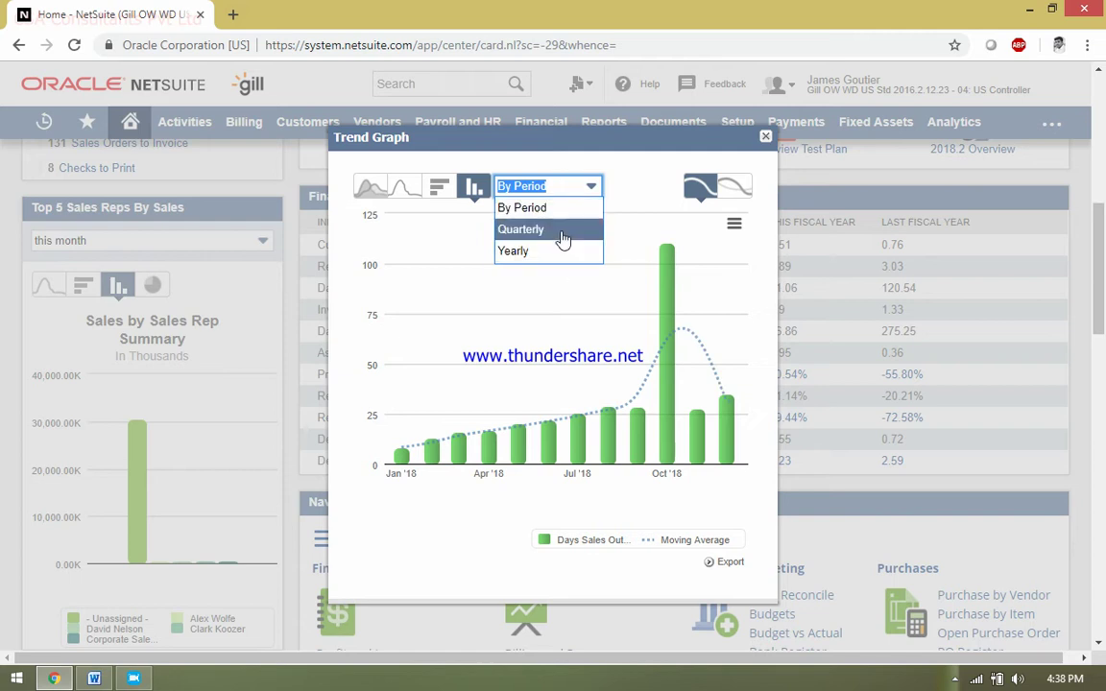
pyautogui.click(565, 233)
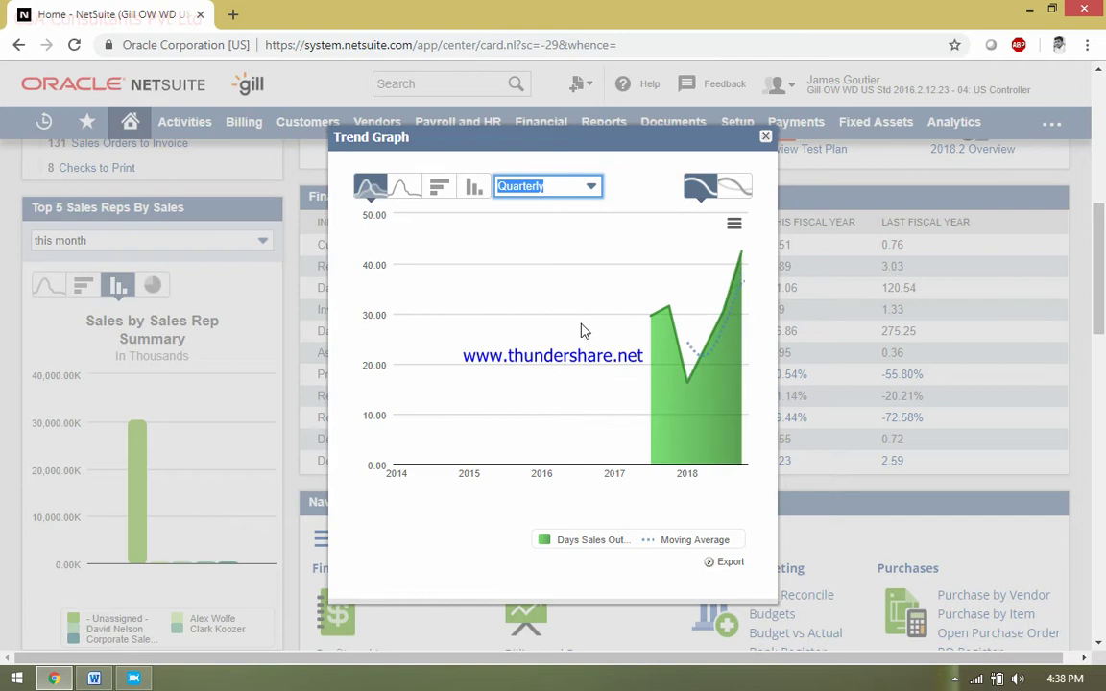
pyautogui.click(565, 189)
pyautogui.click(549, 249)
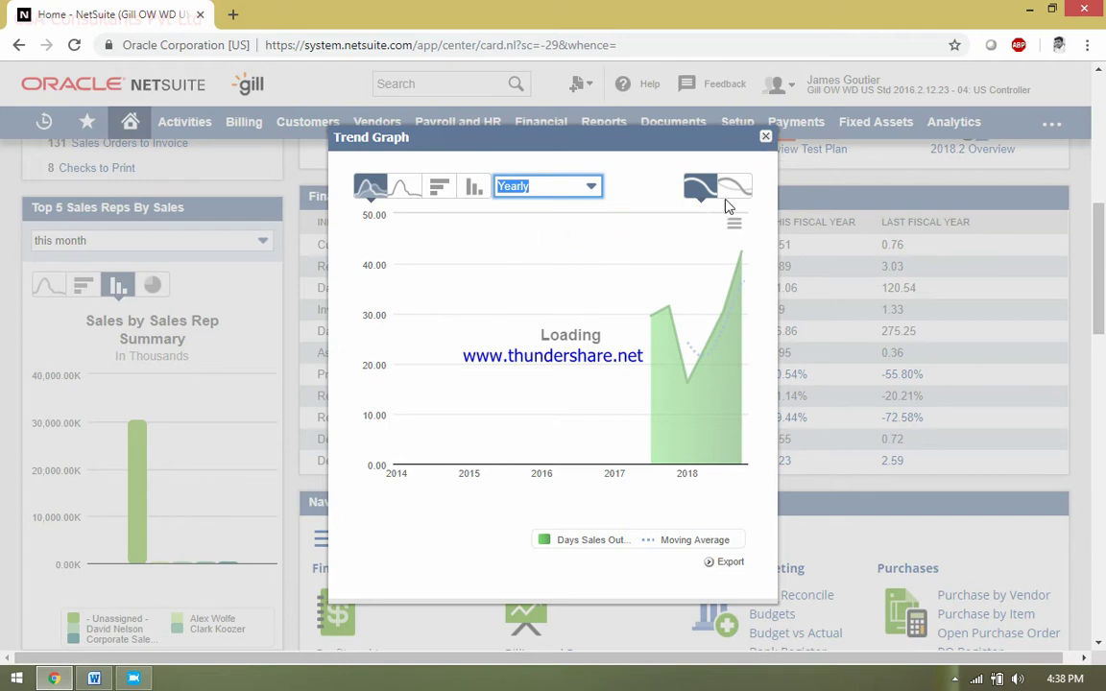
pyautogui.click(765, 137)
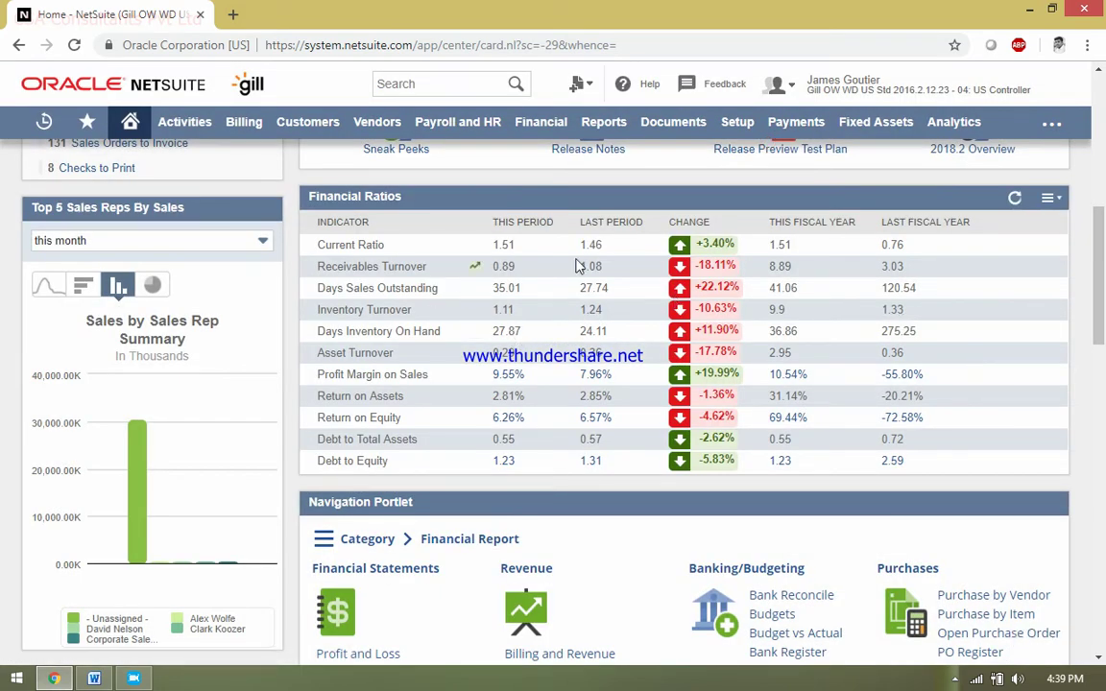
# Examine the subsidiary hierarchy and the Americas details in Subsidiary Navigator, and select HQ.
pyautogui.scroll(-7, 1104, 255)
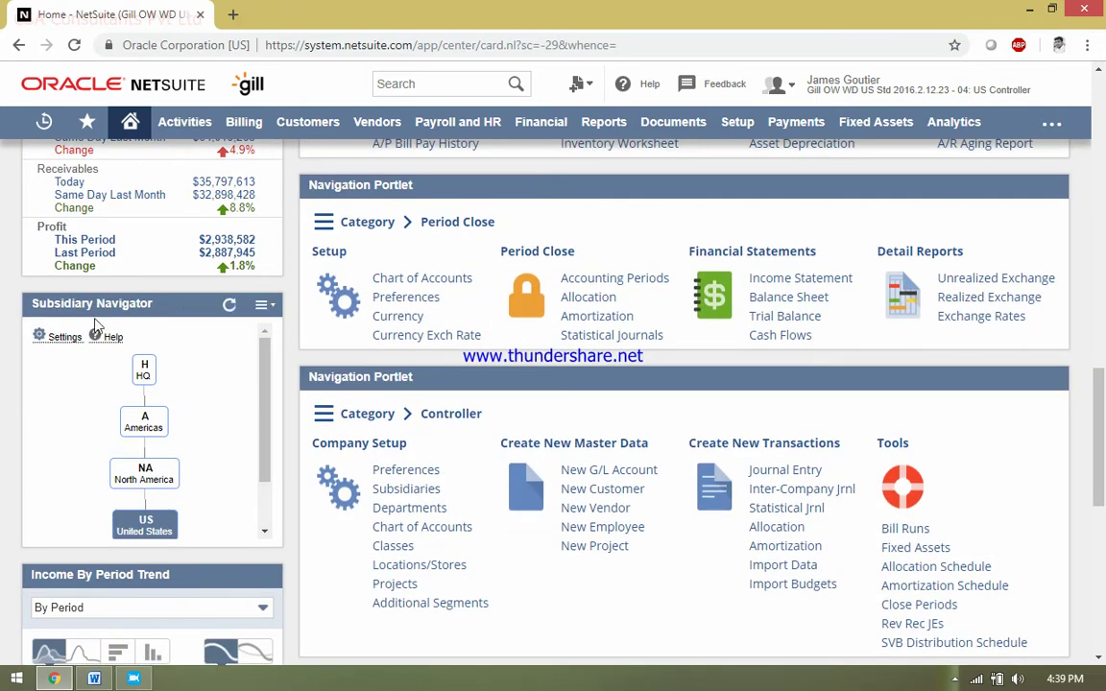
pyautogui.moveTo(265, 415); pyautogui.dragTo(267, 465)
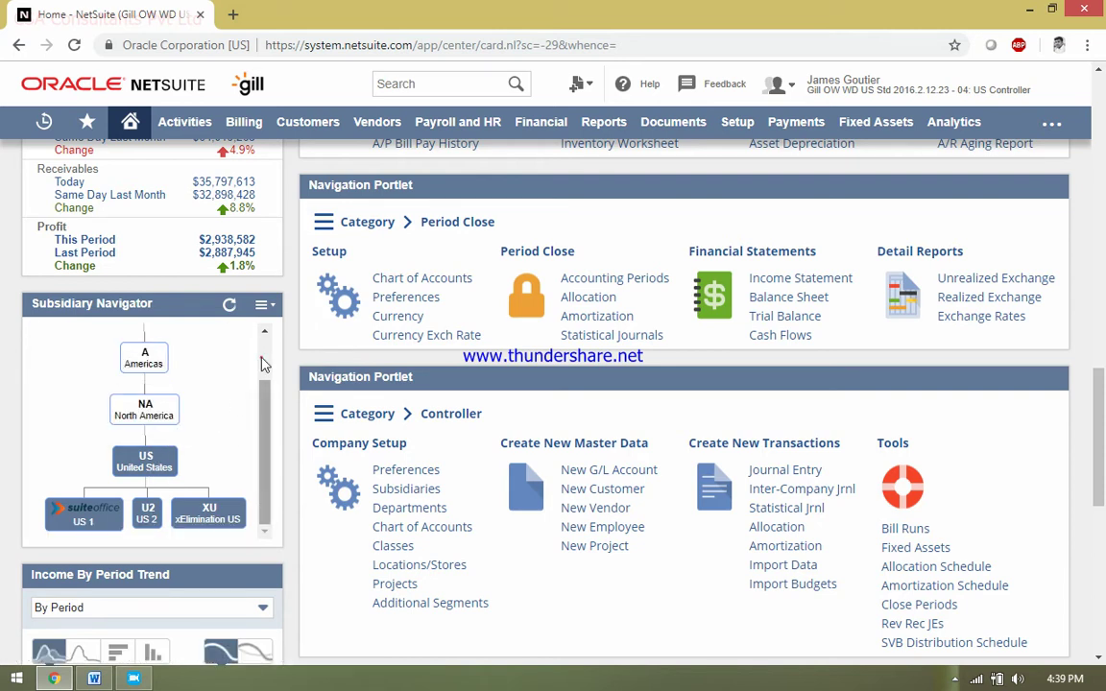
pyautogui.click(261, 358)
pyautogui.click(260, 425)
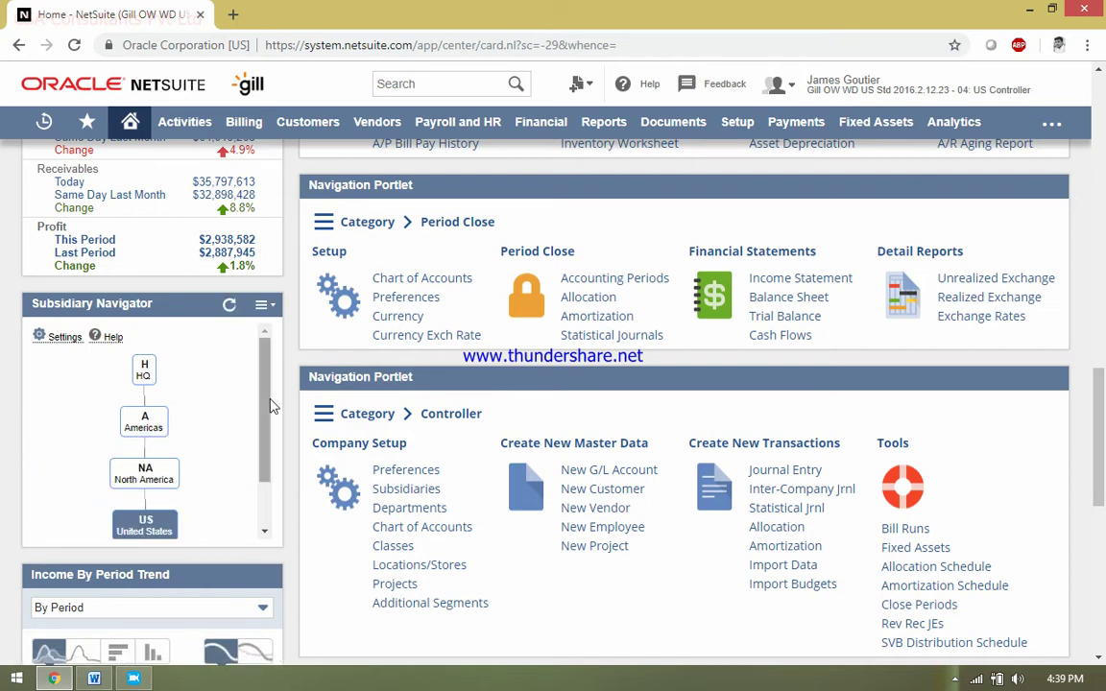
pyautogui.moveTo(268, 409); pyautogui.dragTo(269, 439)
pyautogui.moveTo(148, 386)
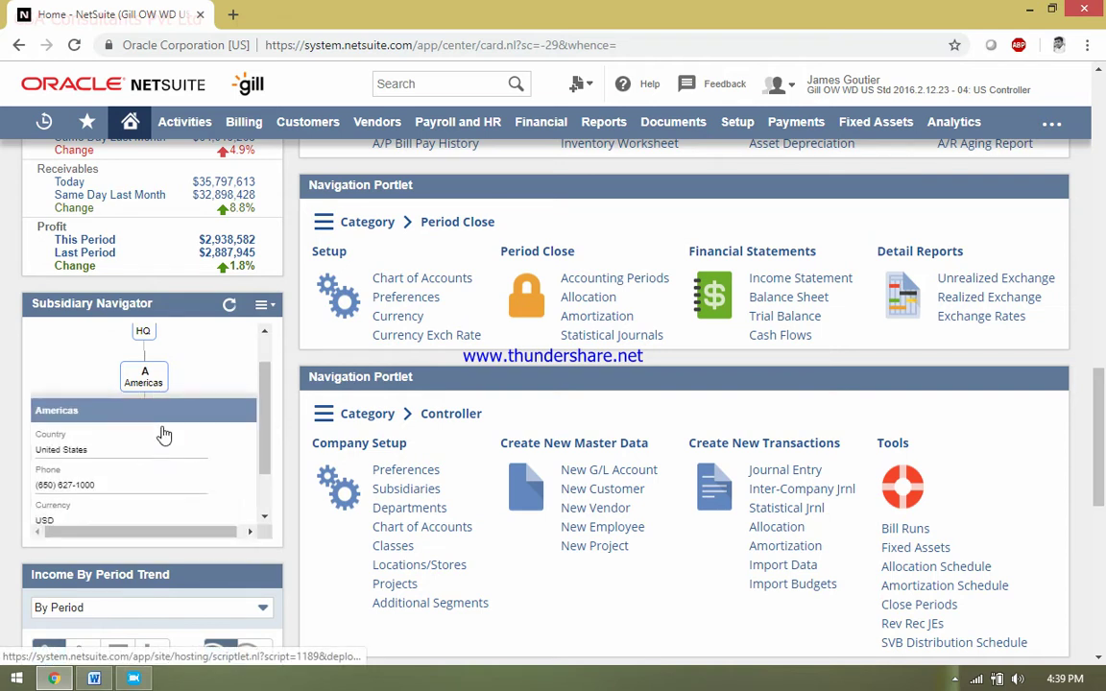
pyautogui.click(146, 334)
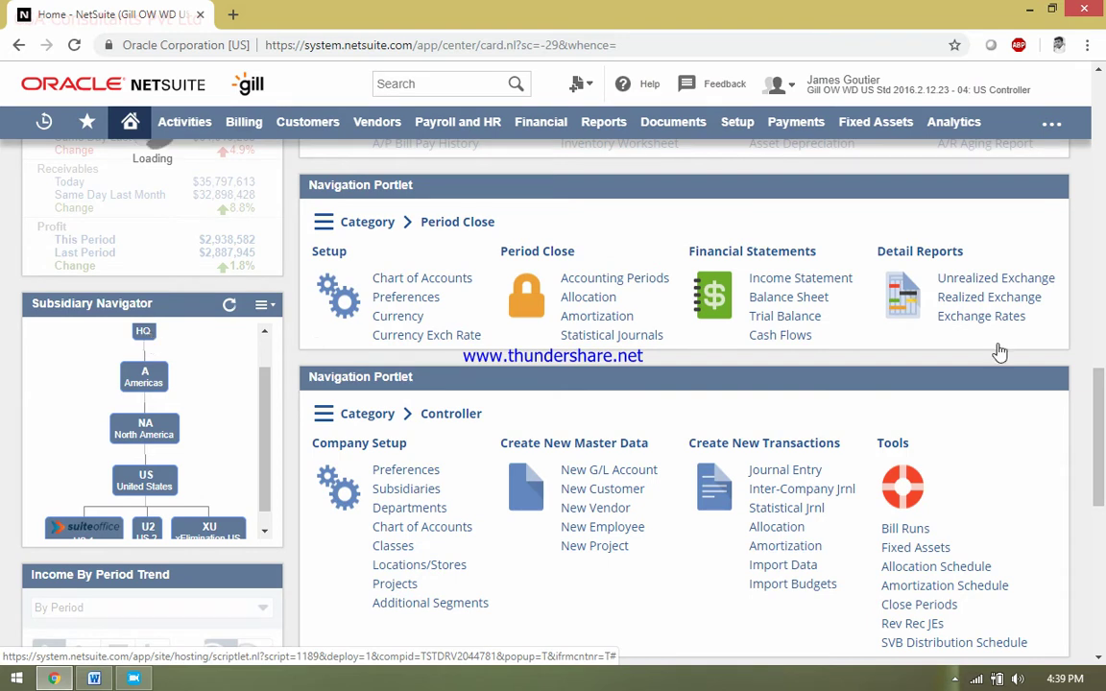
# Review the dashboard after the subsidiary change, from the Account Reconciliation Summary to the Financial Report links.
pyautogui.moveTo(1099, 376); pyautogui.dragTo(1103, 408)
pyautogui.moveTo(1105, 387); pyautogui.dragTo(1105, 300)
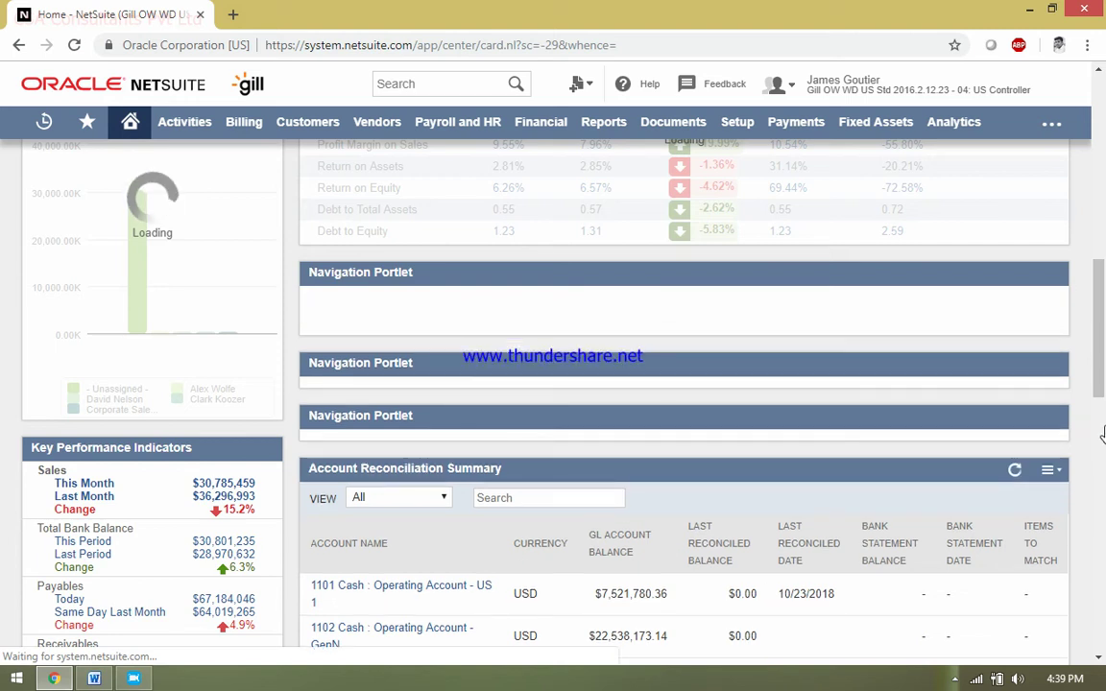
pyautogui.click(1104, 461)
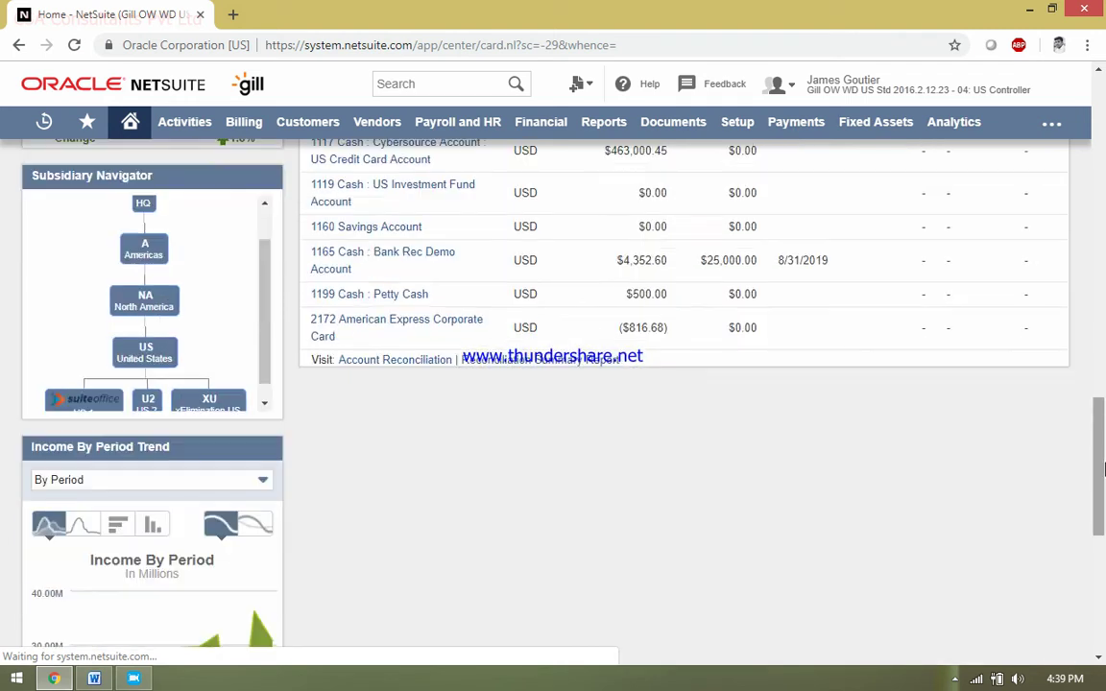
pyautogui.scroll(4, 291, 395)
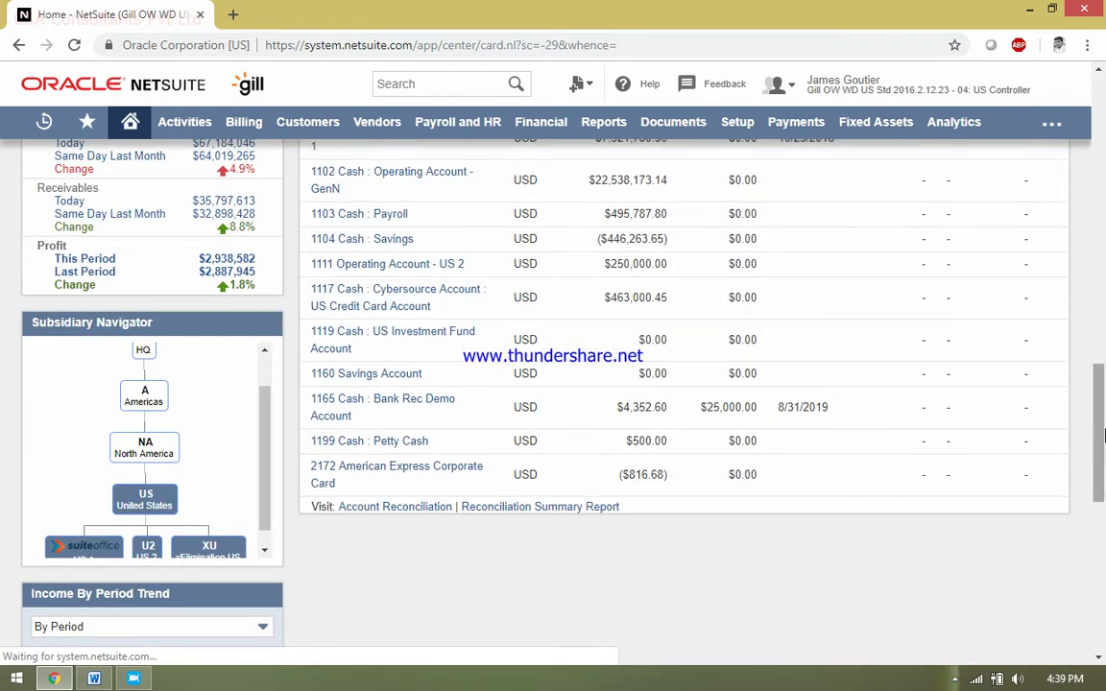
pyautogui.moveTo(1104, 436); pyautogui.dragTo(1104, 300)
pyautogui.moveTo(1105, 208); pyautogui.dragTo(1104, 316)
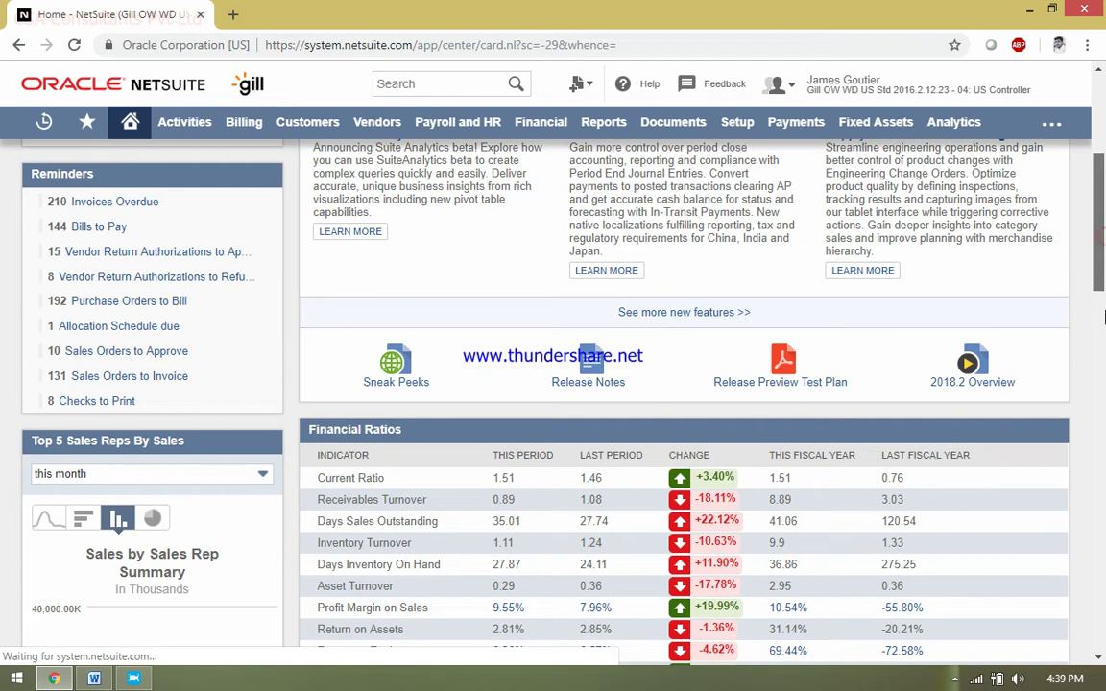
pyautogui.scroll(-5, 1105, 288)
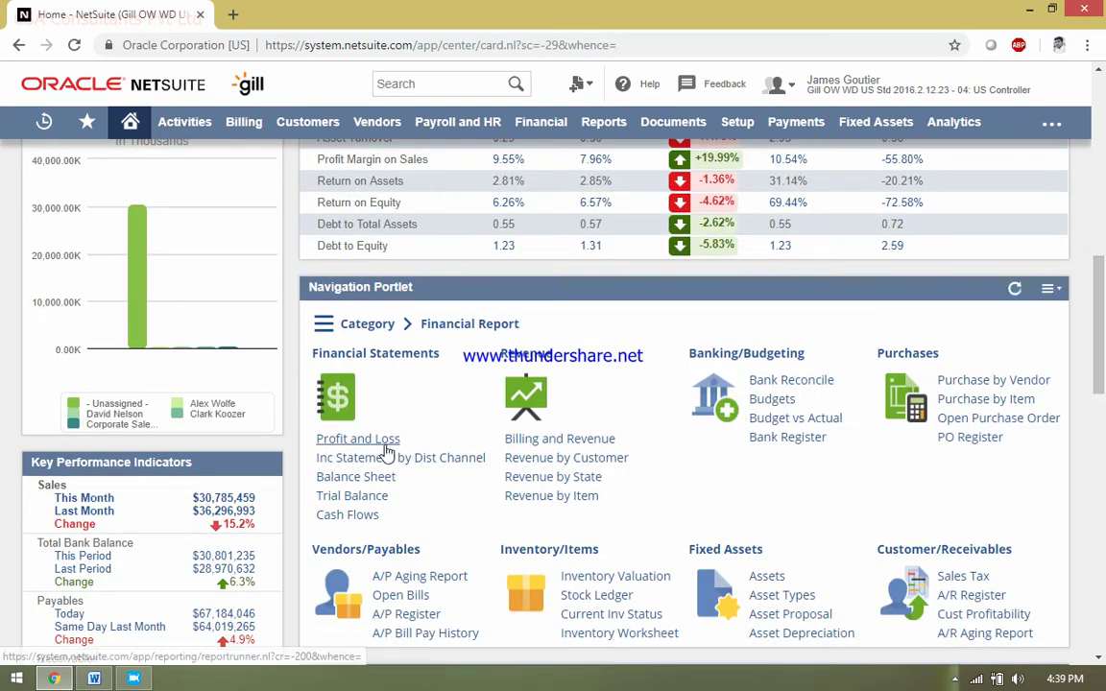
# Open the Profit and Loss report and refresh it with the subsidiary context set to HQ (Context).
pyautogui.click(376, 439)
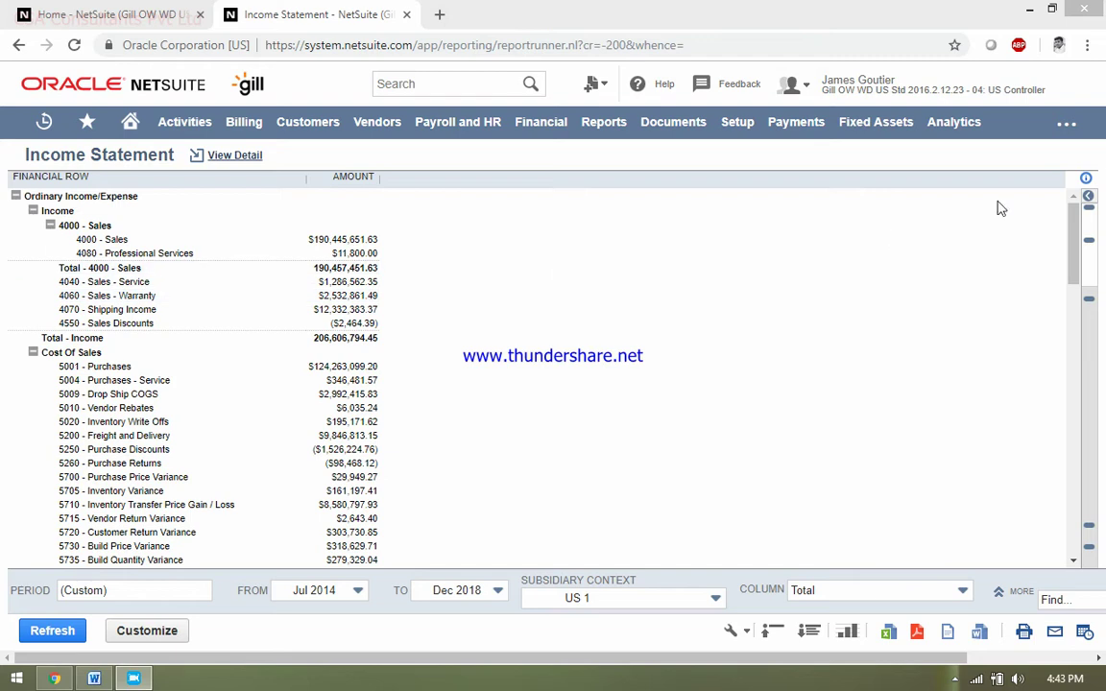
pyautogui.moveTo(1078, 228); pyautogui.dragTo(1078, 304)
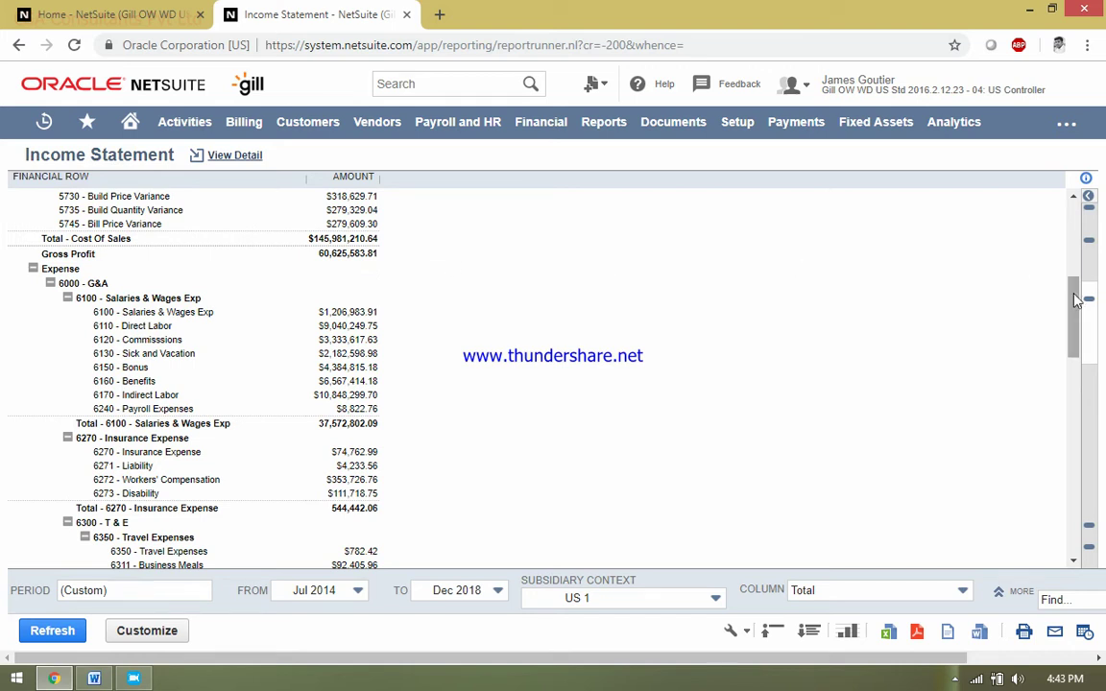
pyautogui.click(661, 609)
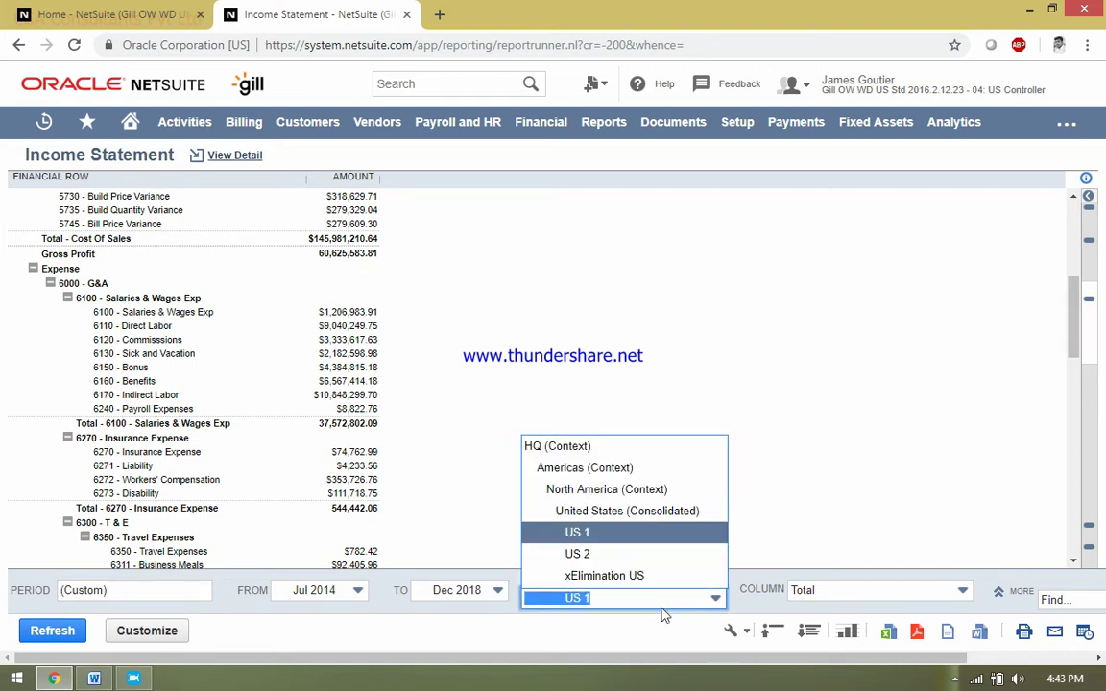
pyautogui.click(630, 448)
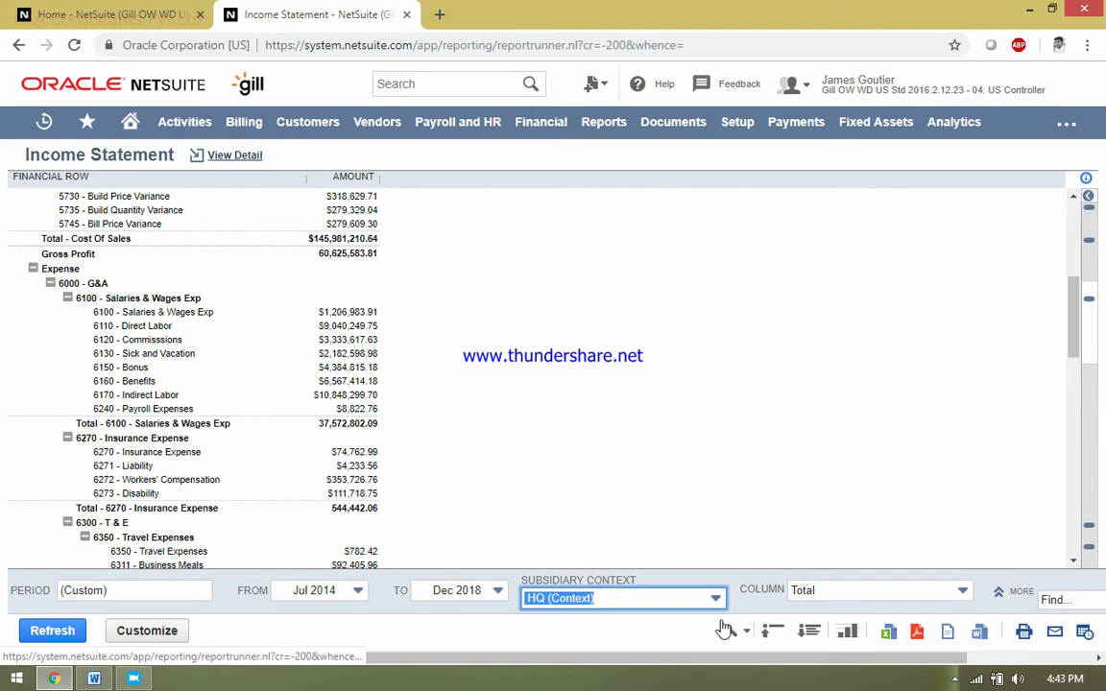
pyautogui.click(50, 637)
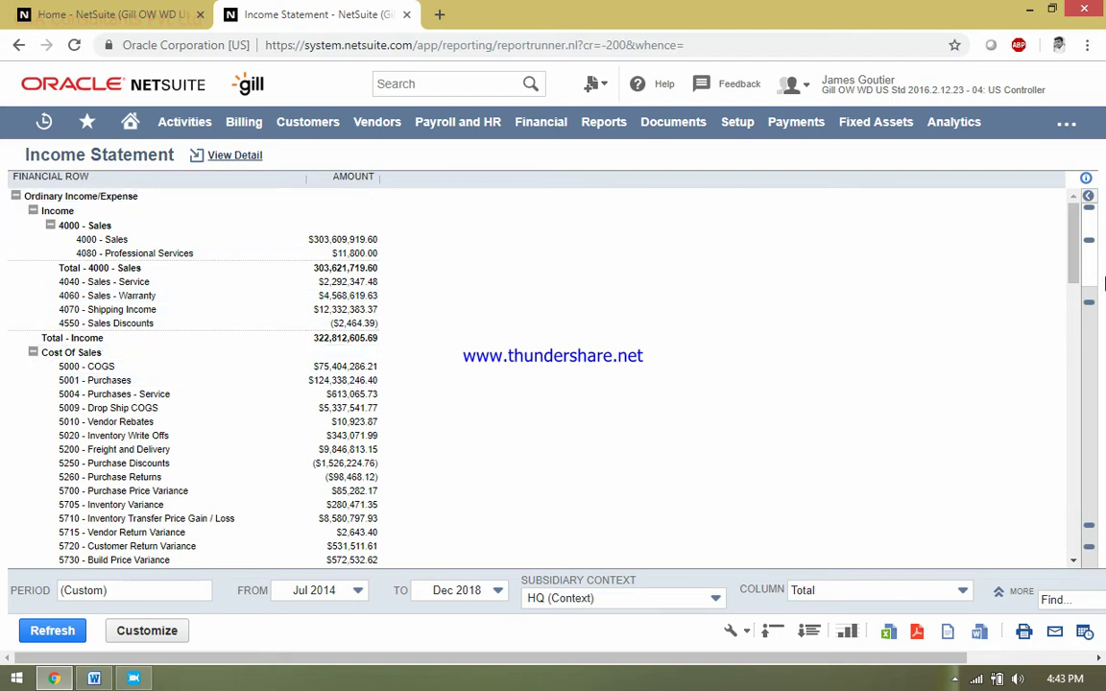
# Review the HQ income statement from cost of sales and expenses down to Net Income.
pyautogui.scroll(-4, 1079, 383)
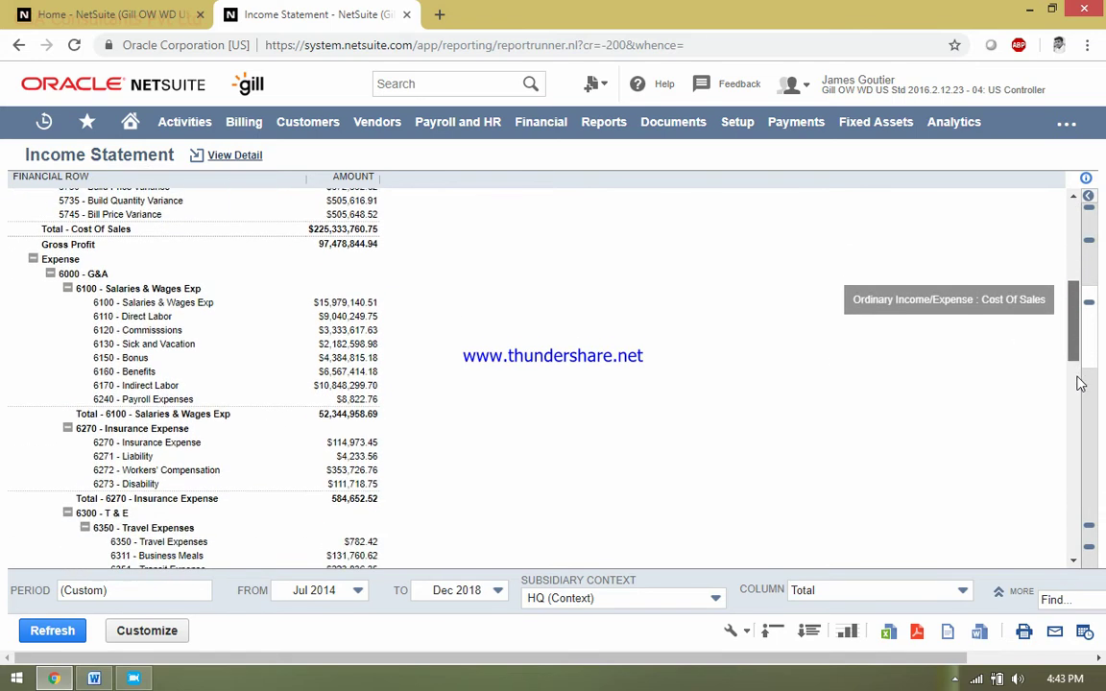
pyautogui.scroll(-10, 1080, 383)
pyautogui.moveTo(1081, 516); pyautogui.dragTo(1083, 567)
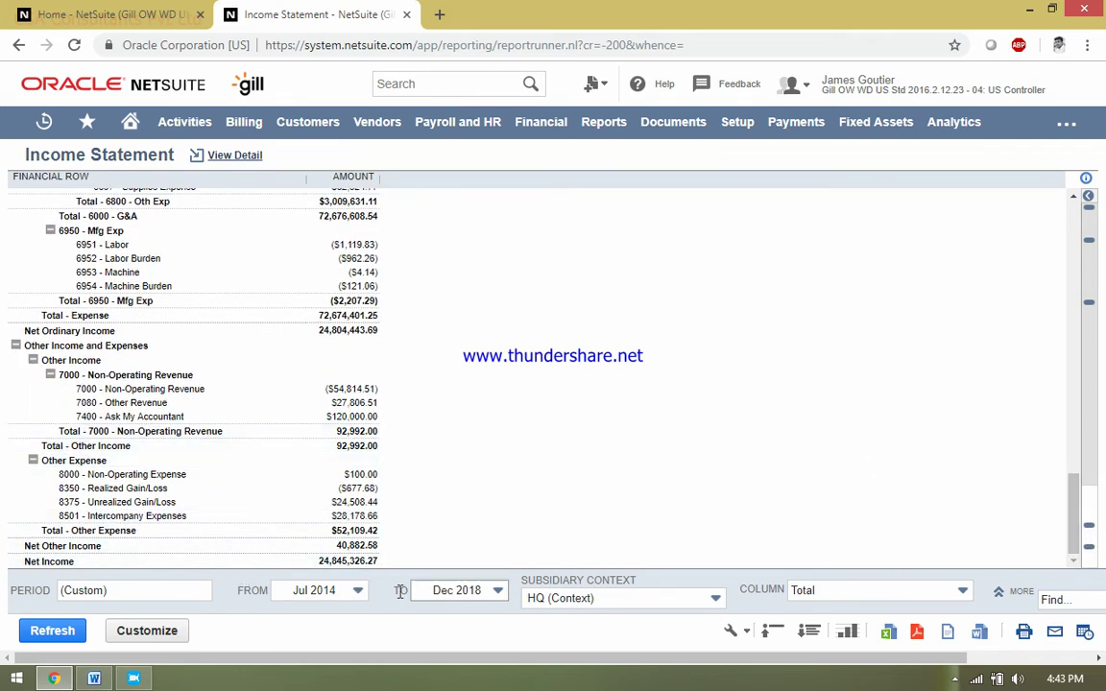
# Break the income statement into Subsidiary (Hierarchy) columns and refresh the report.
pyautogui.click(814, 596)
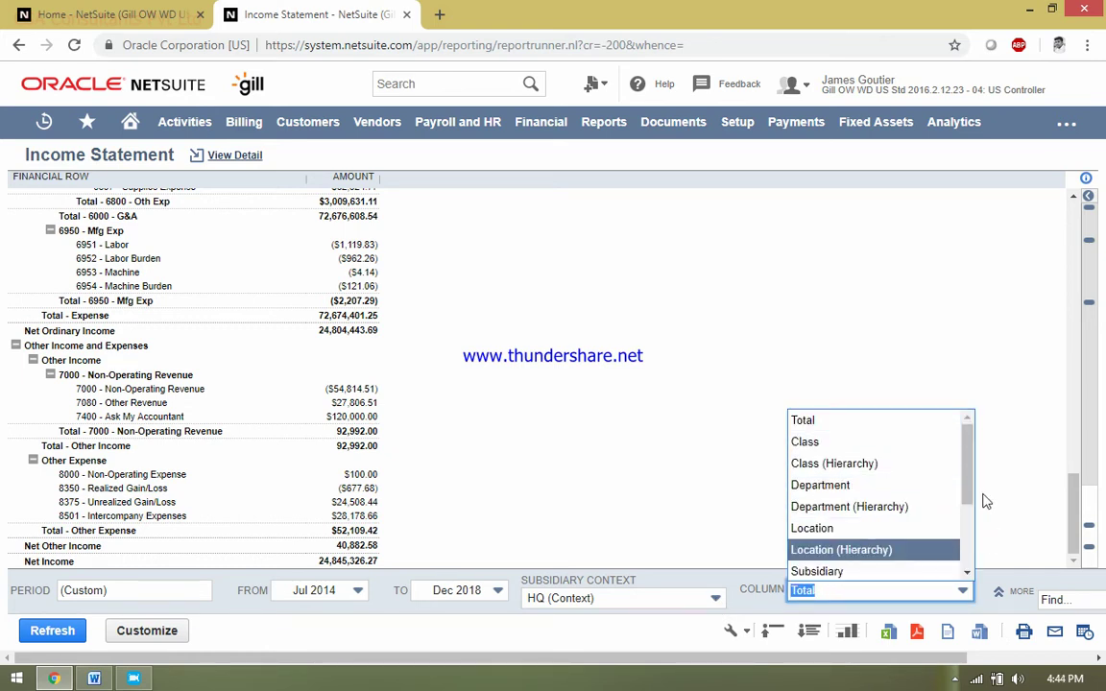
pyautogui.moveTo(968, 475); pyautogui.dragTo(968, 487)
pyautogui.click(900, 560)
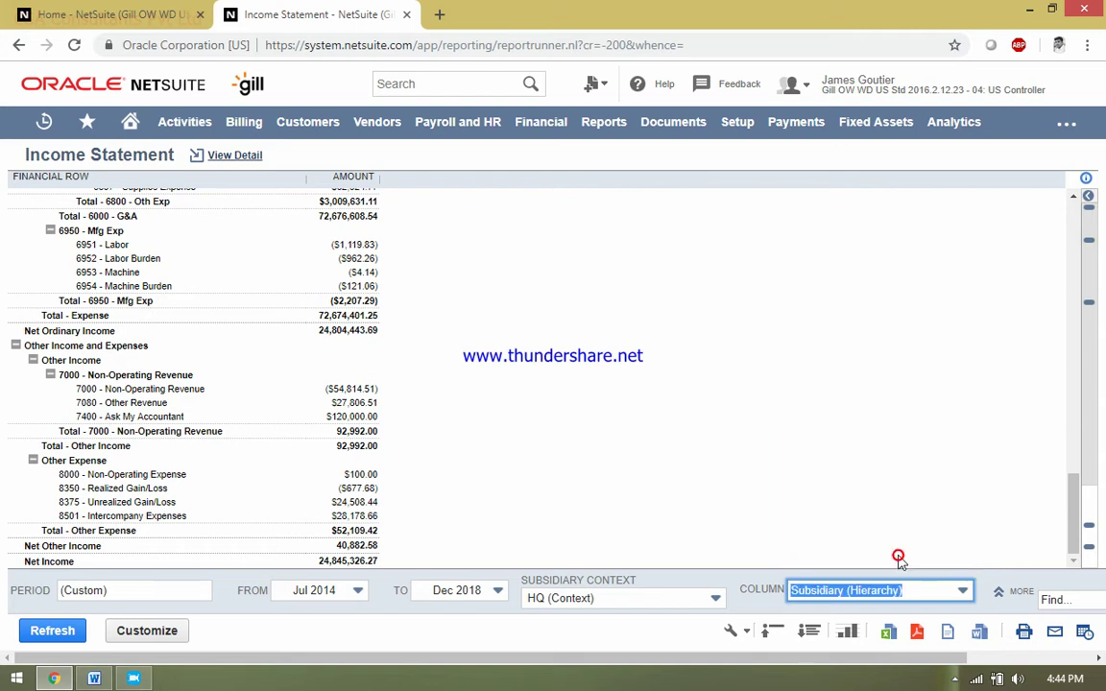
pyautogui.click(45, 629)
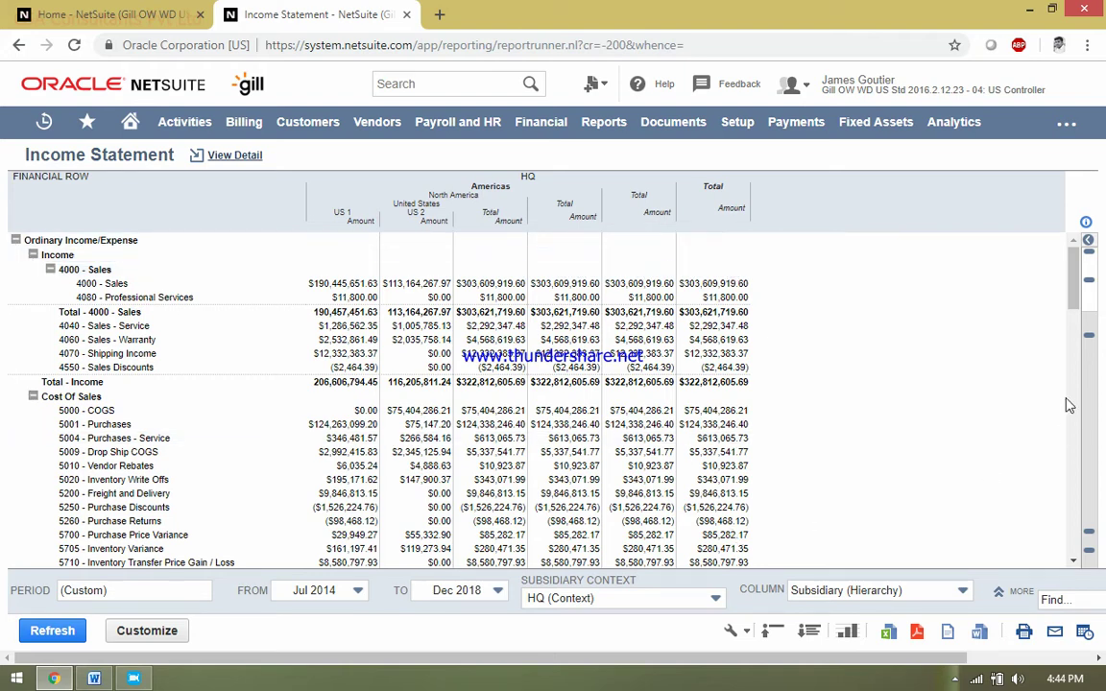
pyautogui.moveTo(1075, 306); pyautogui.dragTo(1037, 281)
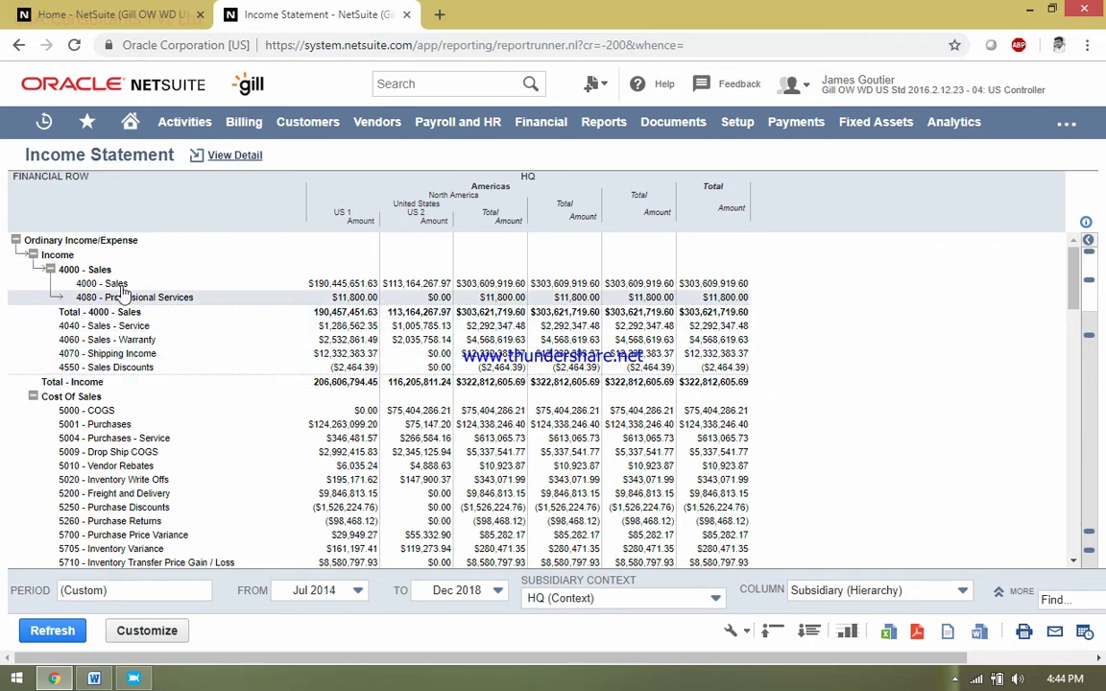
# Return to the home dashboard and open the Balance Sheet report from the Financial Statements links.
pyautogui.click(129, 120)
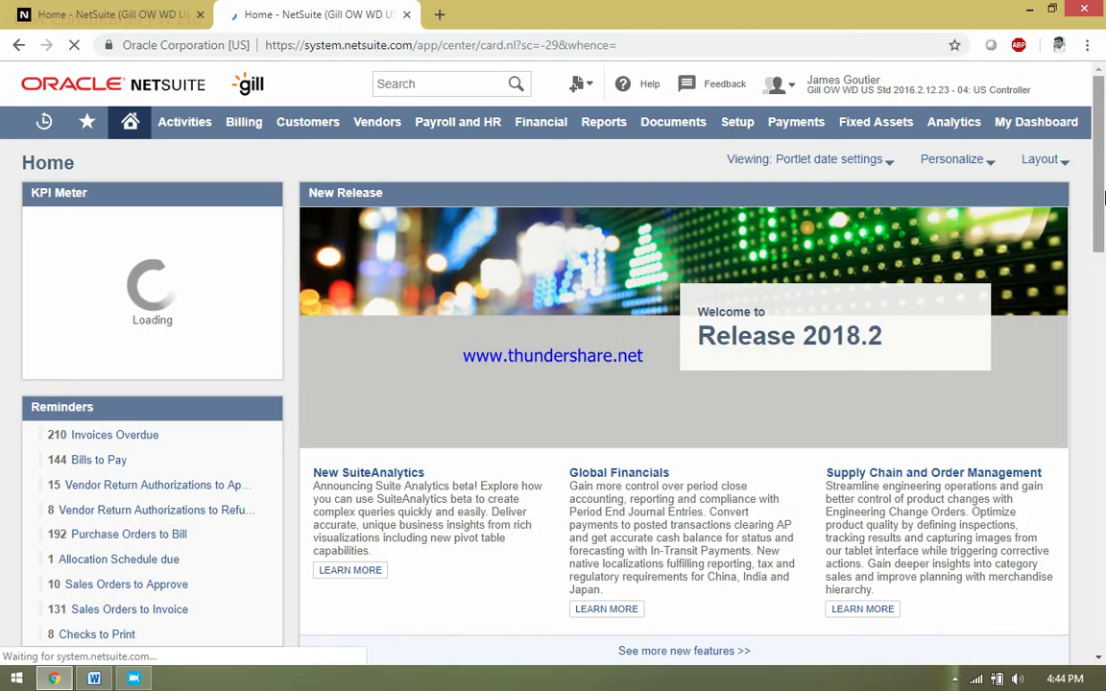
pyautogui.moveTo(1104, 198); pyautogui.dragTo(1105, 264)
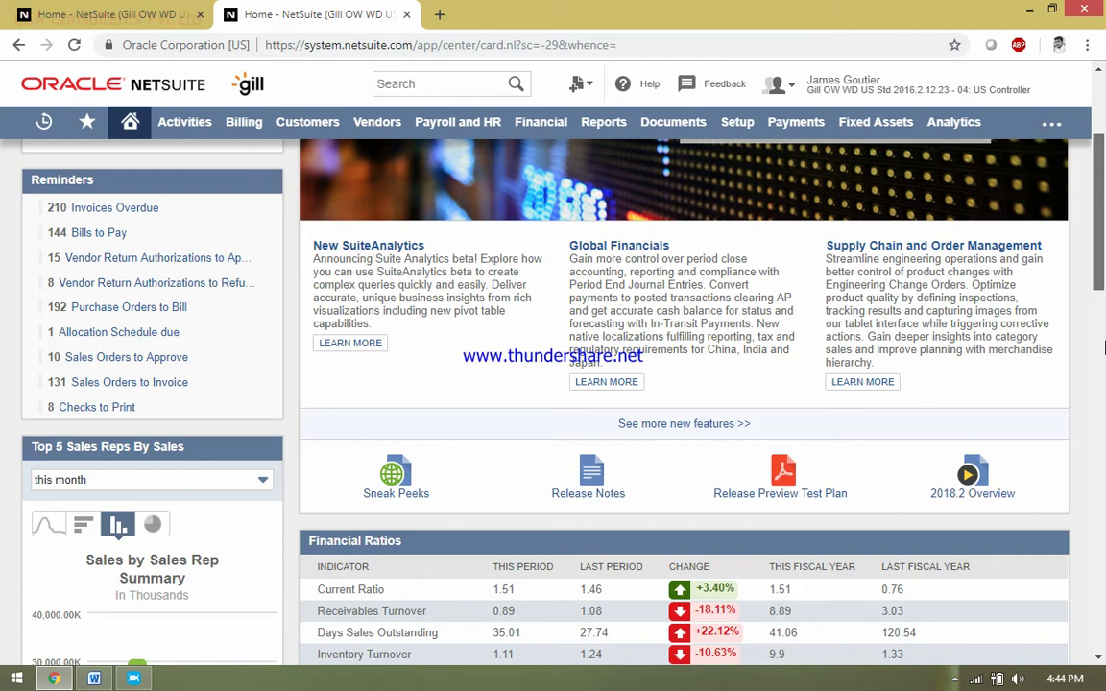
pyautogui.moveTo(1104, 290); pyautogui.dragTo(1103, 424)
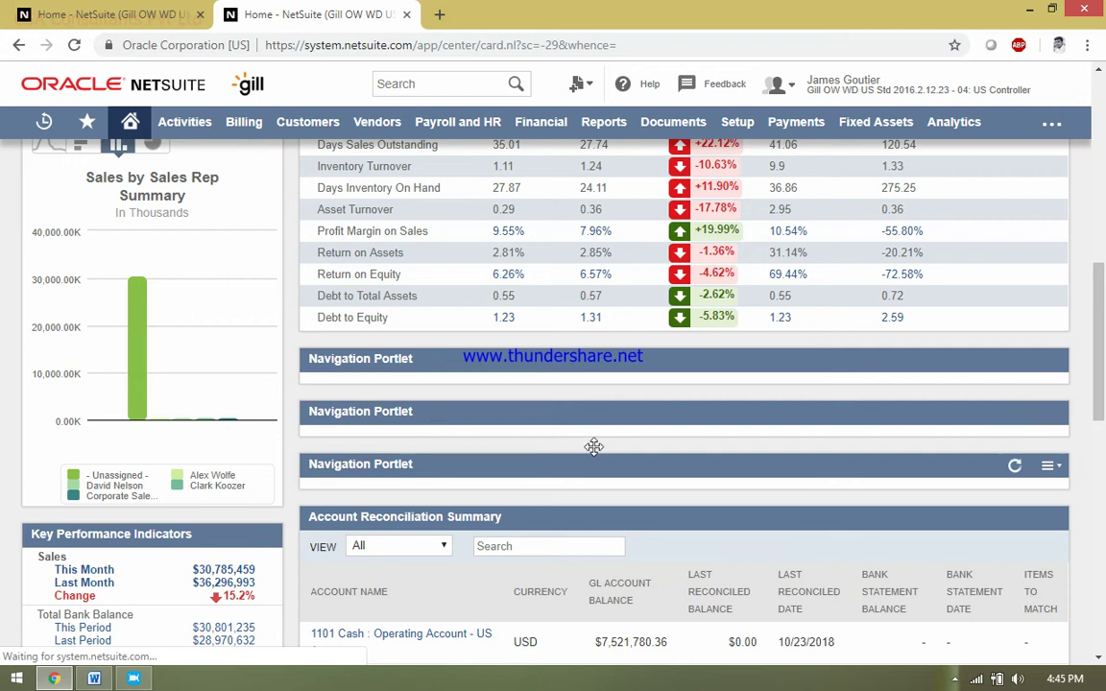
pyautogui.moveTo(1104, 365); pyautogui.dragTo(1103, 394)
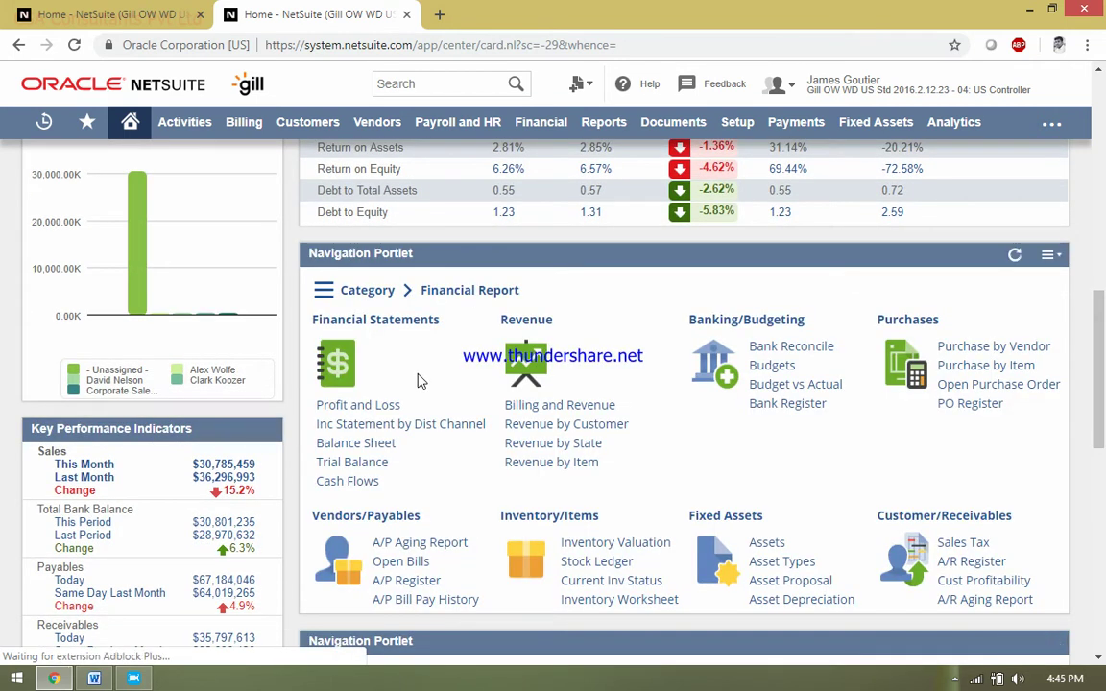
pyautogui.click(372, 446)
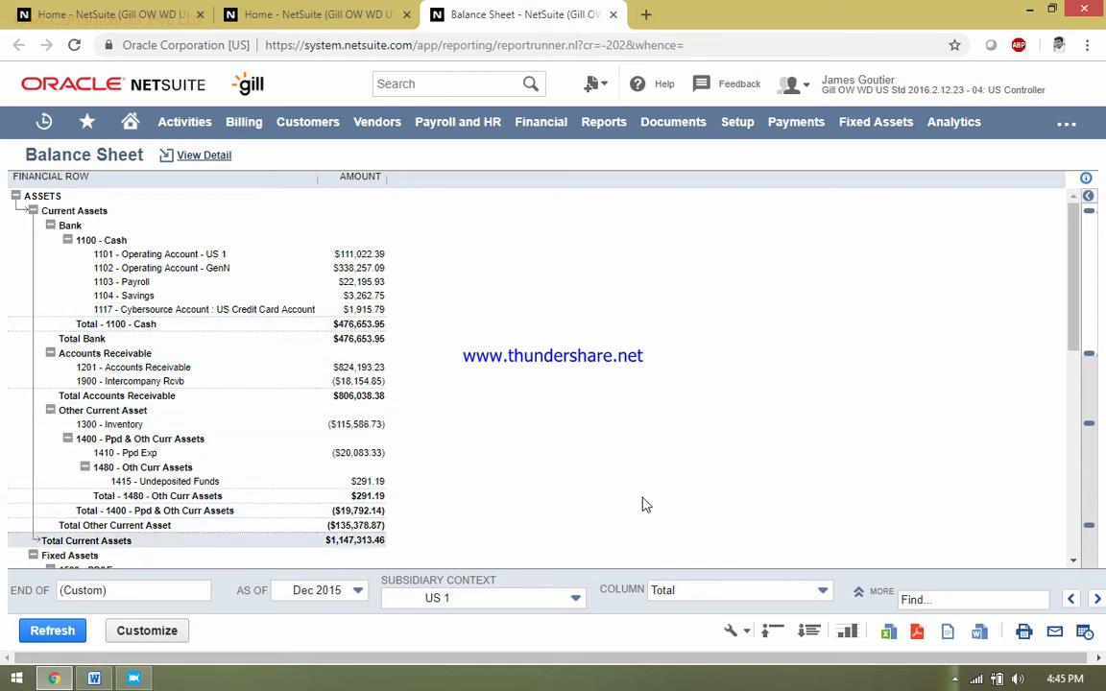
# Review the balance sheet down to Total Equity and check which subsidiary contexts it offers.
pyautogui.moveTo(1072, 391); pyautogui.dragTo(1065, 463)
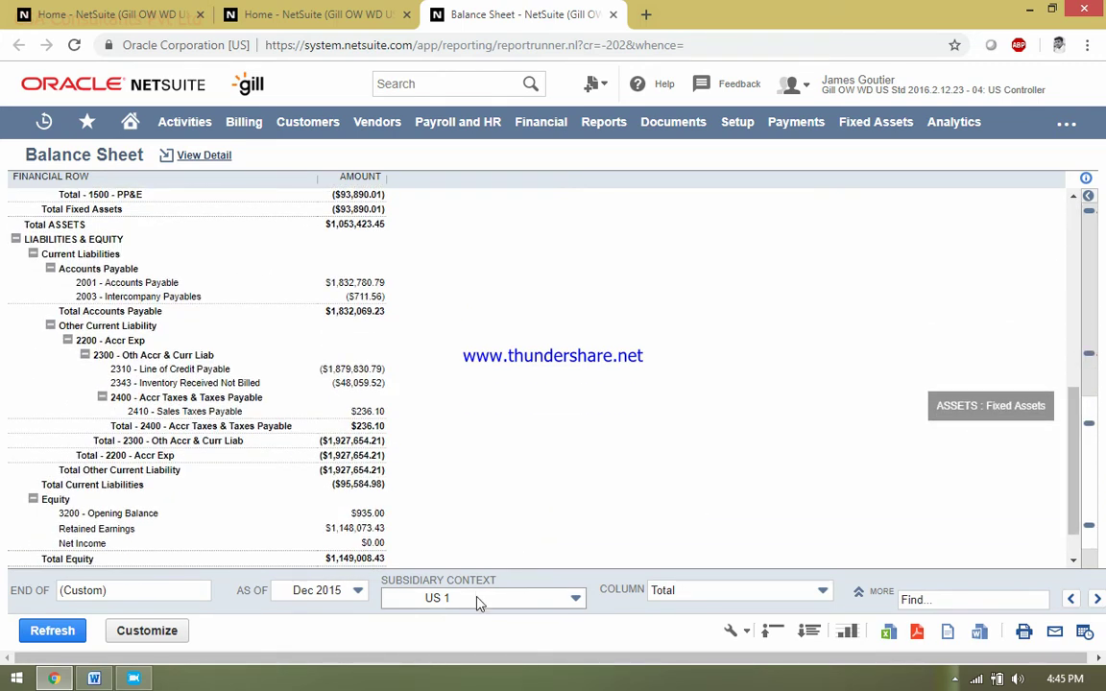
pyautogui.click(476, 598)
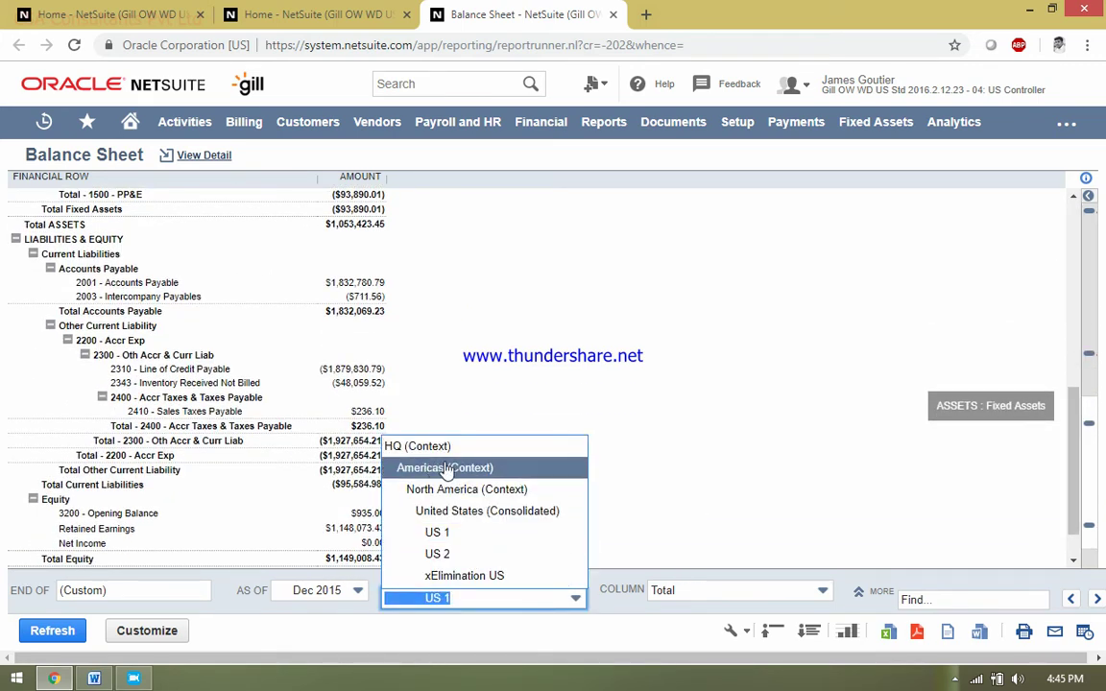
pyautogui.click(739, 444)
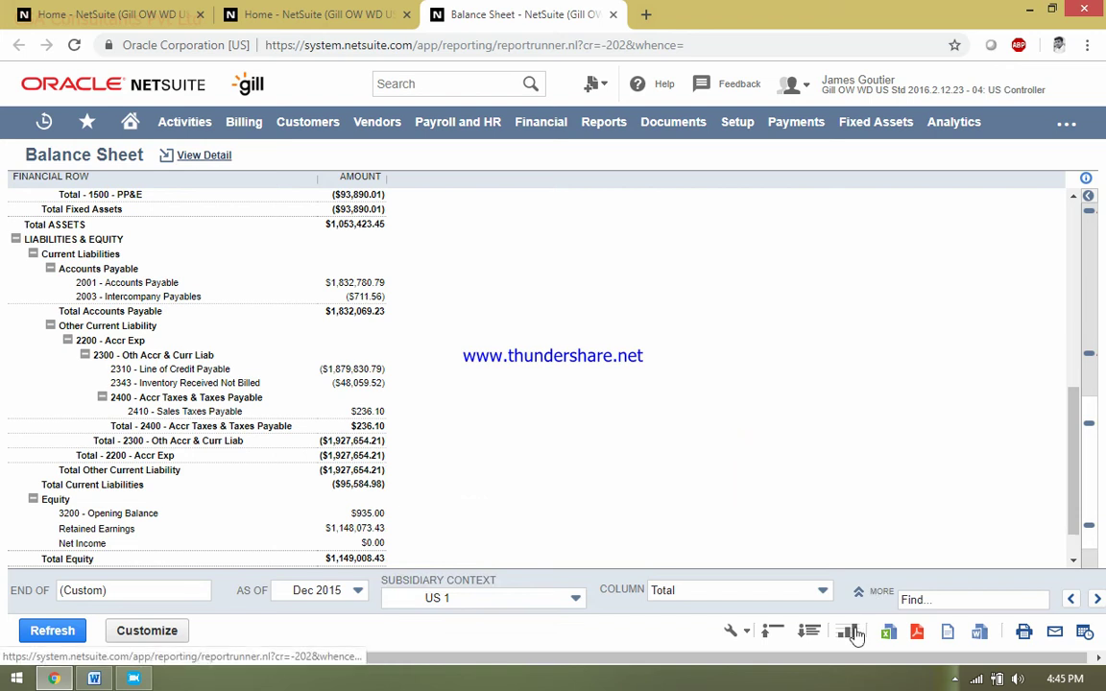
# Graph the balance sheet amounts as a bar graph, compare the top 50, 20 and 5 items, and close the graph.
pyautogui.click(850, 633)
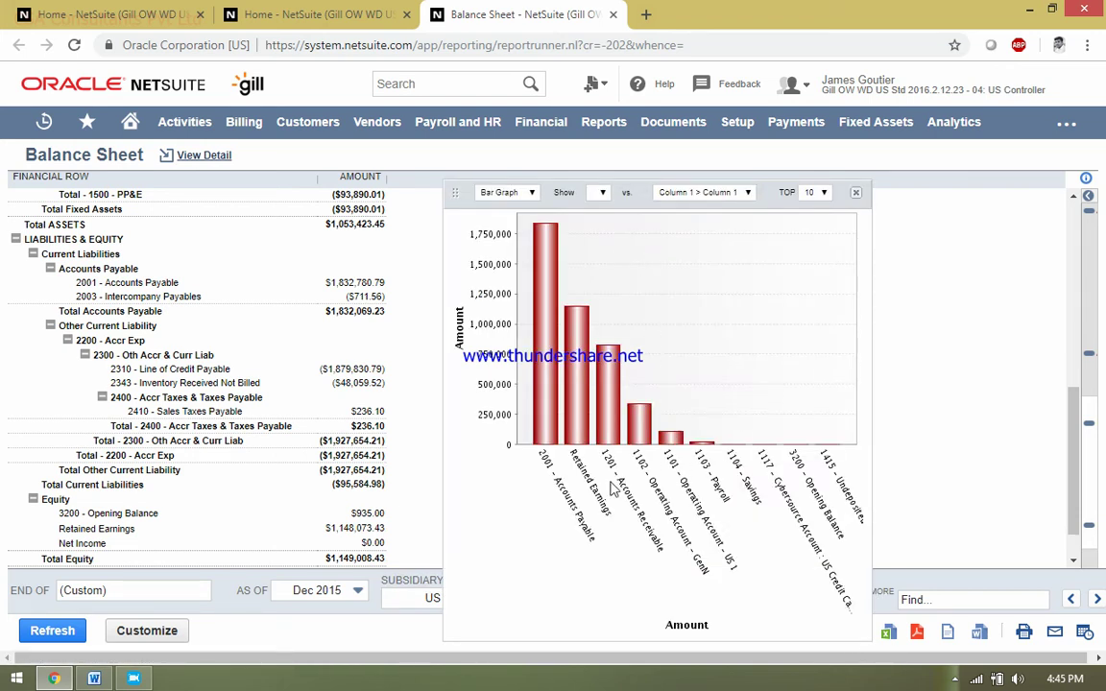
pyautogui.click(824, 192)
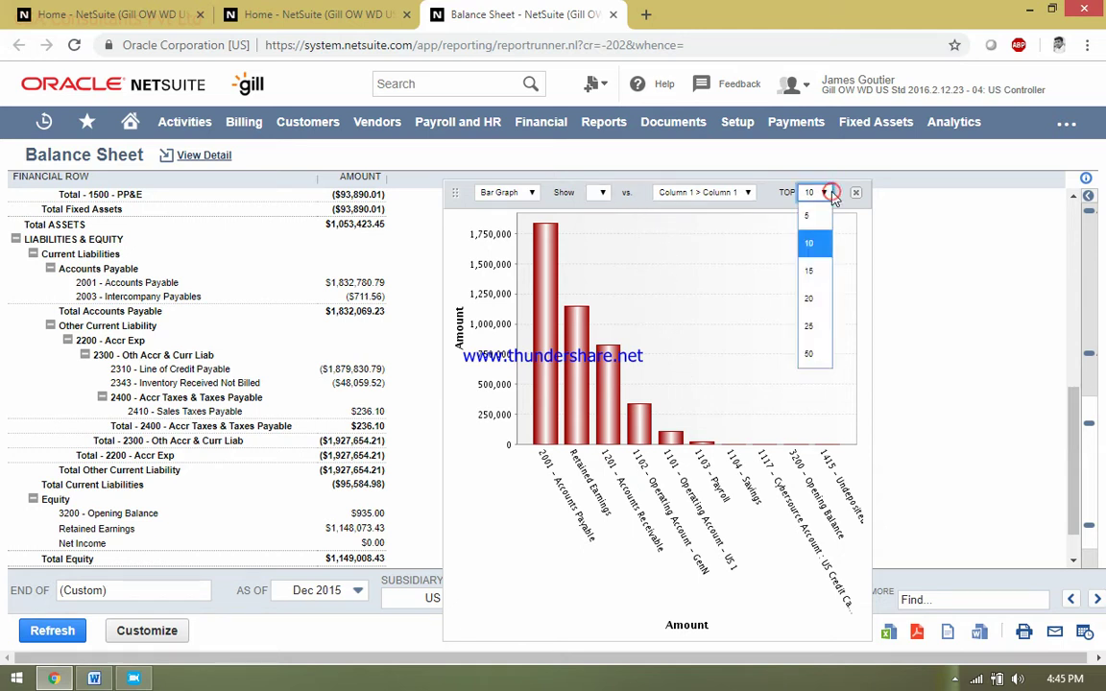
pyautogui.click(813, 357)
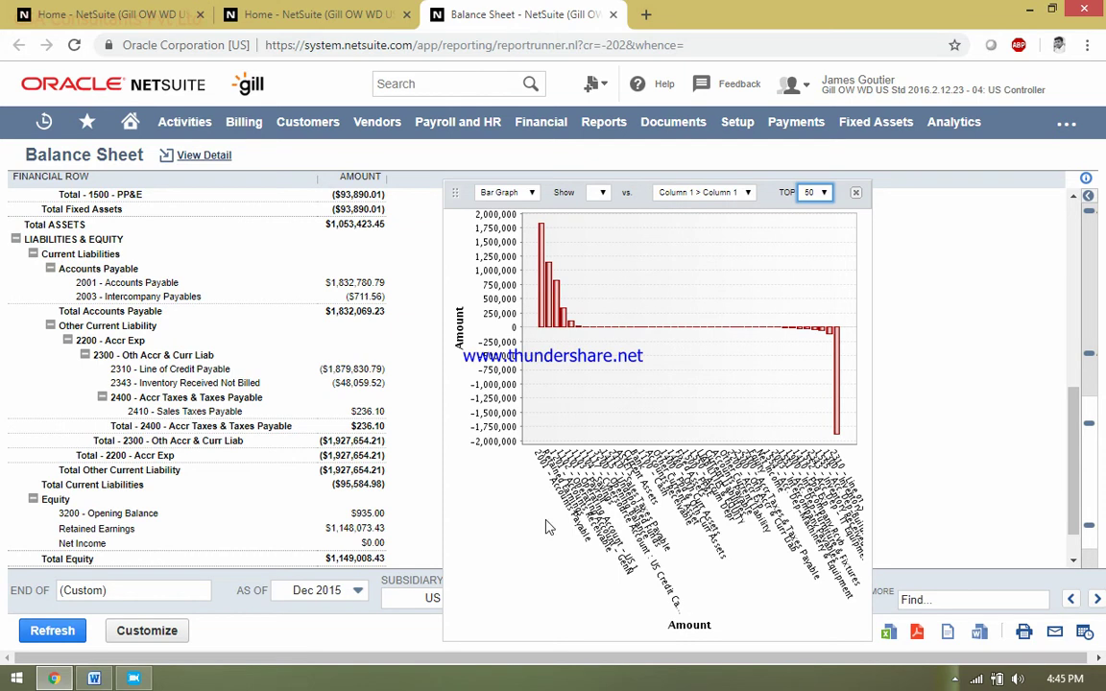
pyautogui.click(814, 194)
pyautogui.click(816, 238)
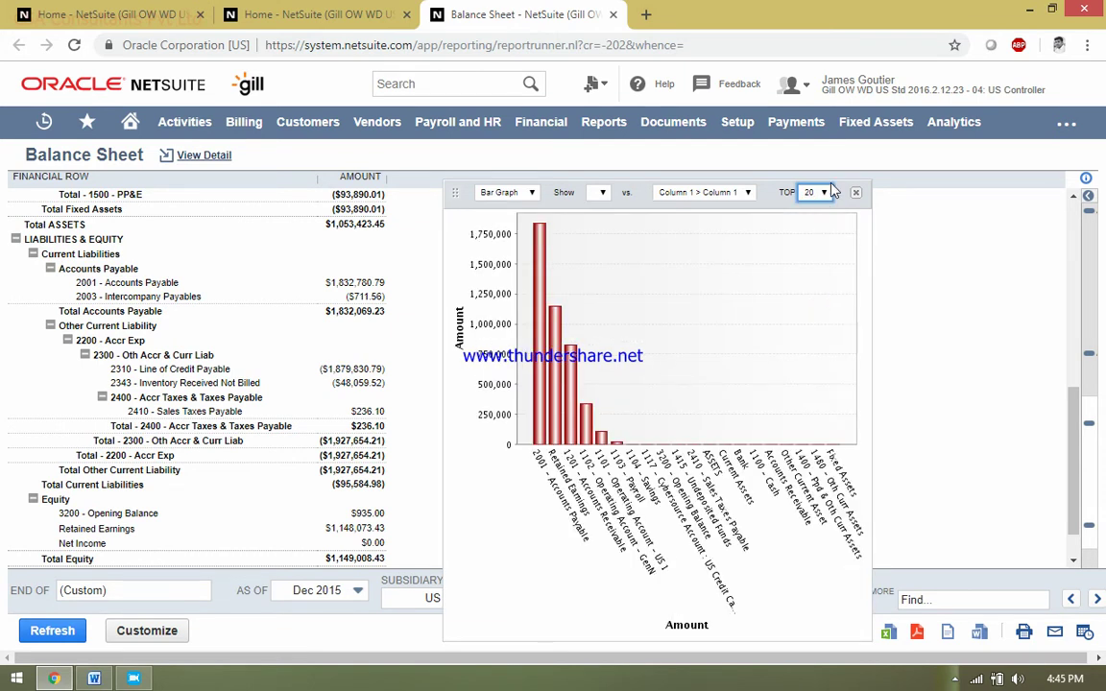
pyautogui.click(814, 195)
pyautogui.click(812, 212)
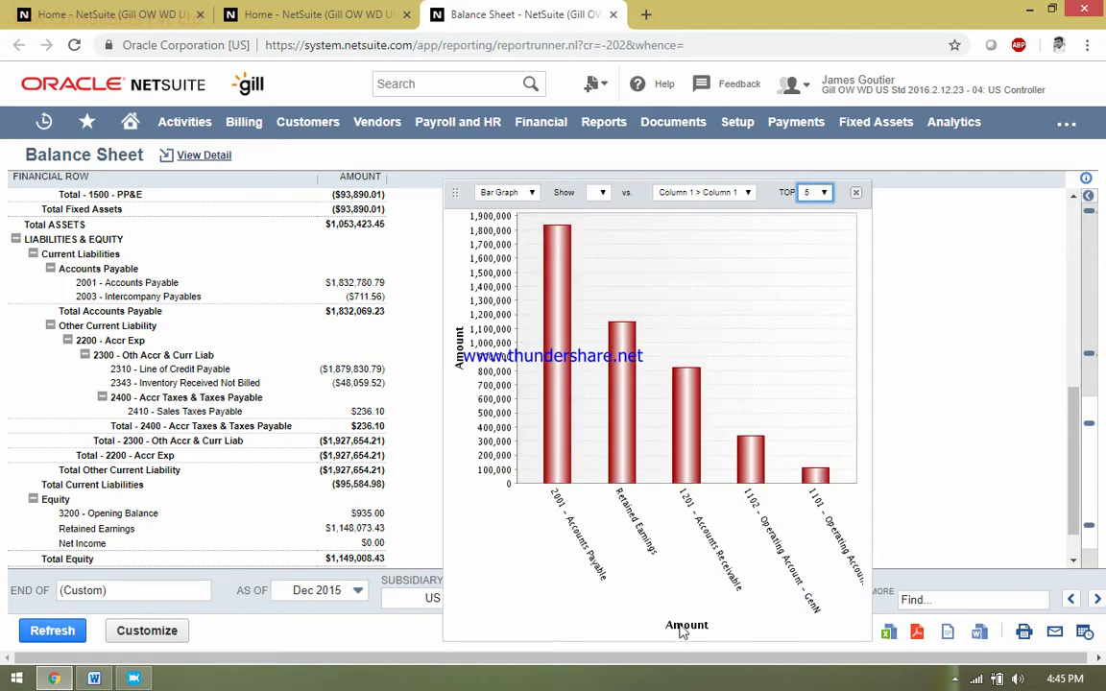
pyautogui.click(858, 195)
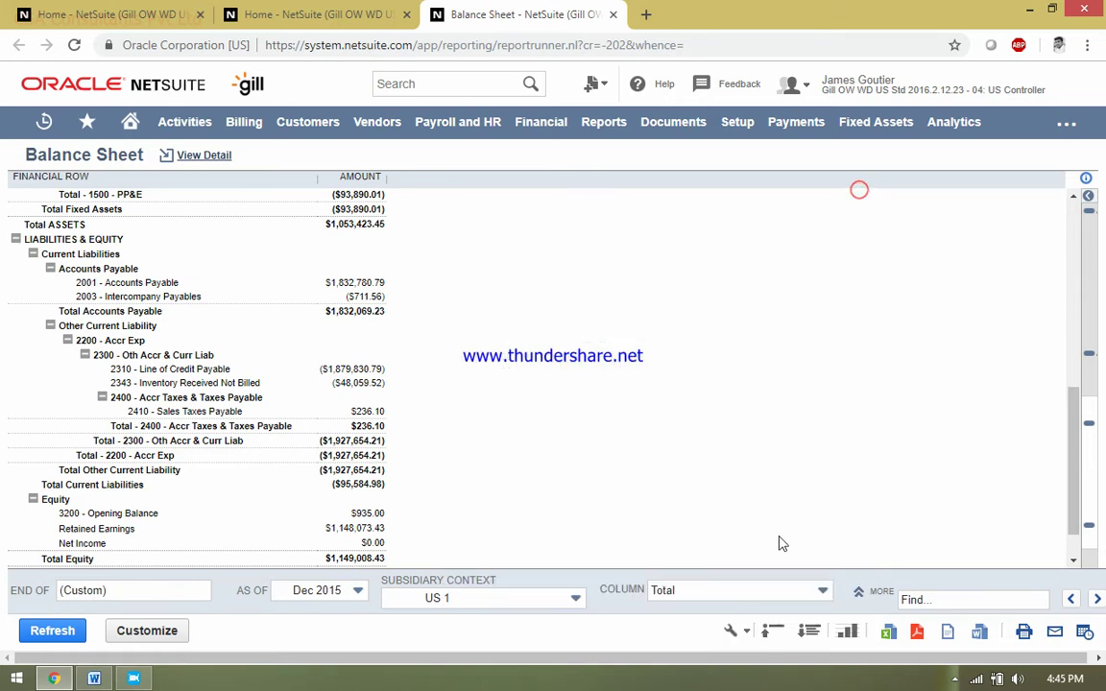
# Export the balance sheet as an Excel file and open BalanceSheet-180.xls in Microsoft Excel, accepting the file format.
pyautogui.click(890, 633)
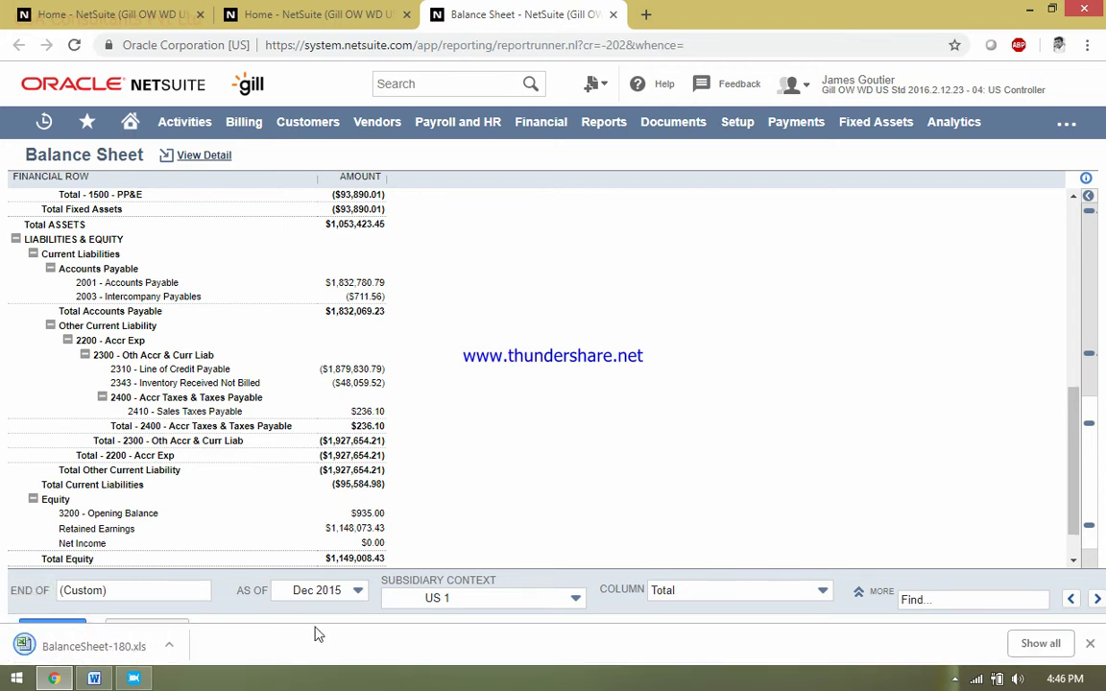
pyautogui.click(141, 646)
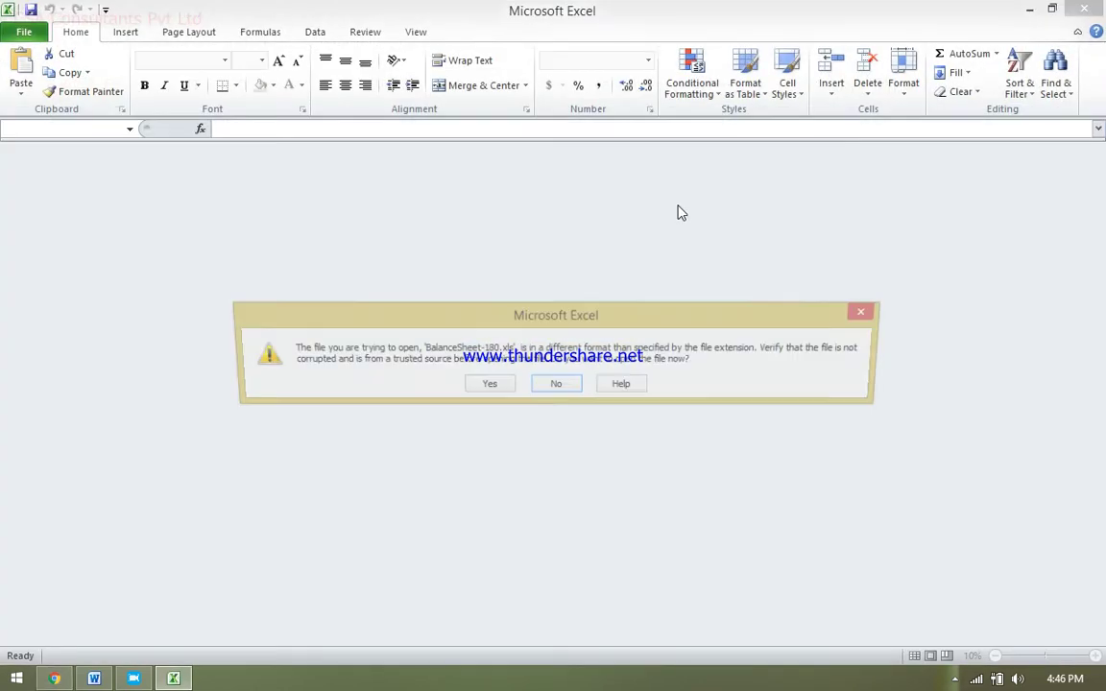
pyautogui.click(489, 384)
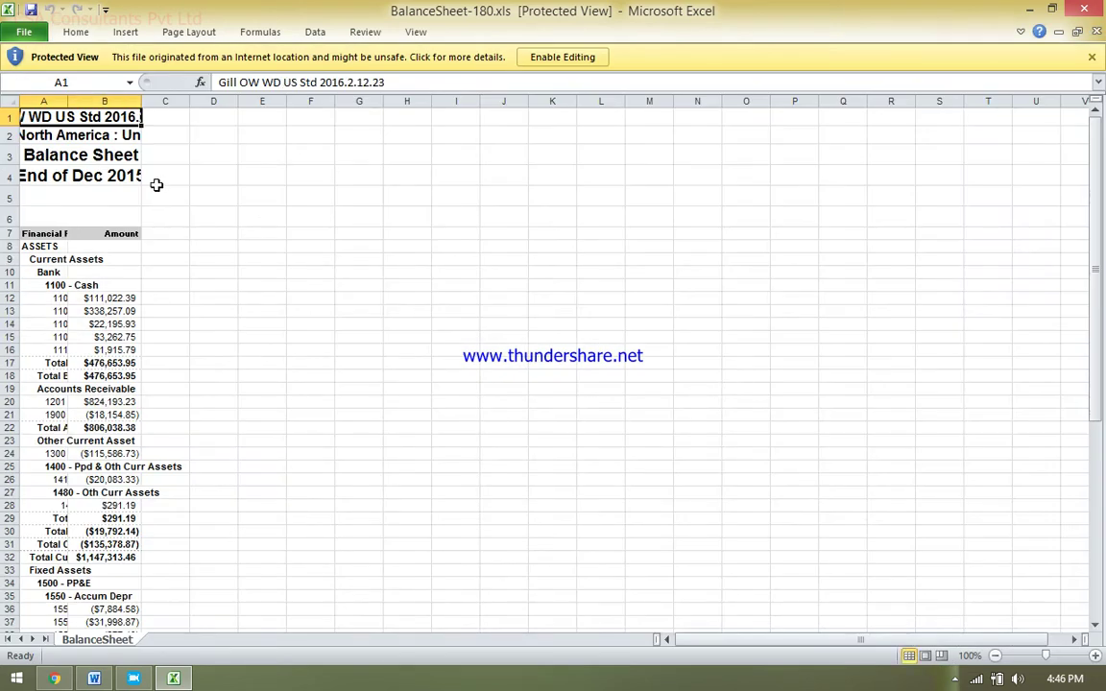
# Auto-fit the widths of columns A and B and review the exported balance sheet.
pyautogui.doubleClick(138, 108)
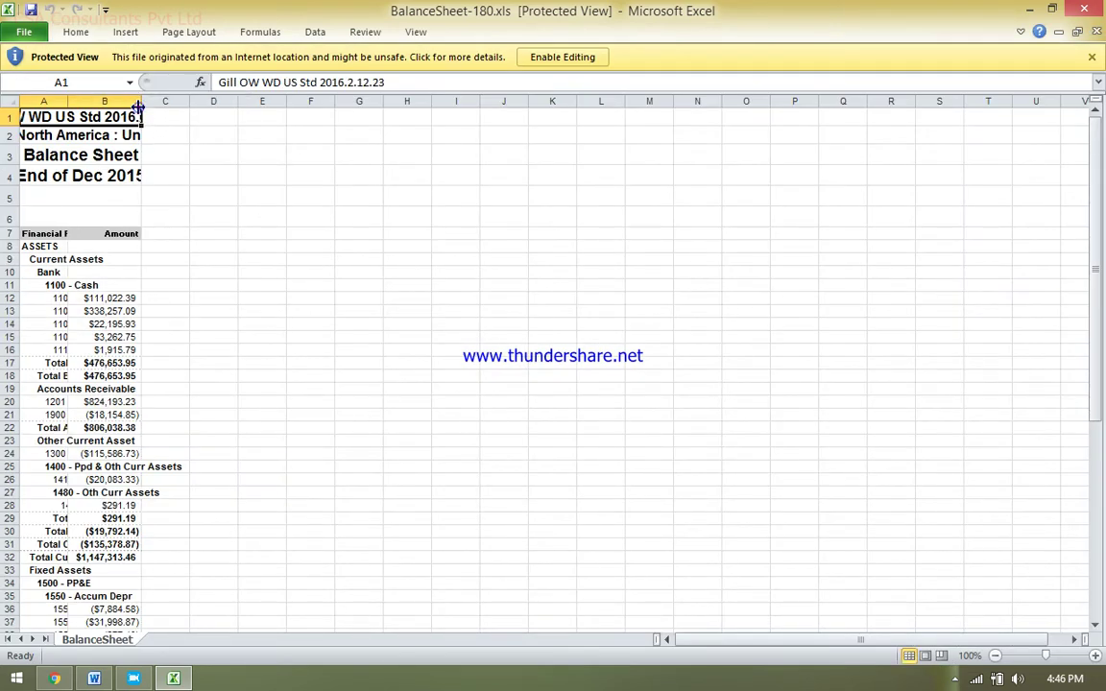
pyautogui.doubleClick(72, 105)
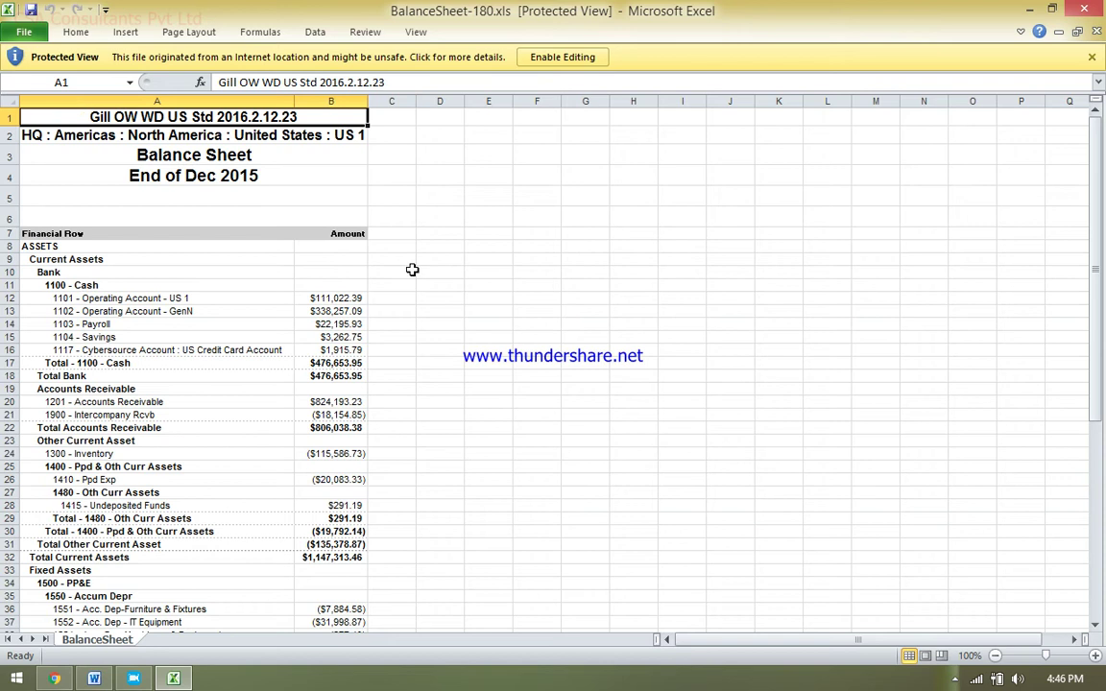
pyautogui.moveTo(1097, 179); pyautogui.dragTo(1089, 150)
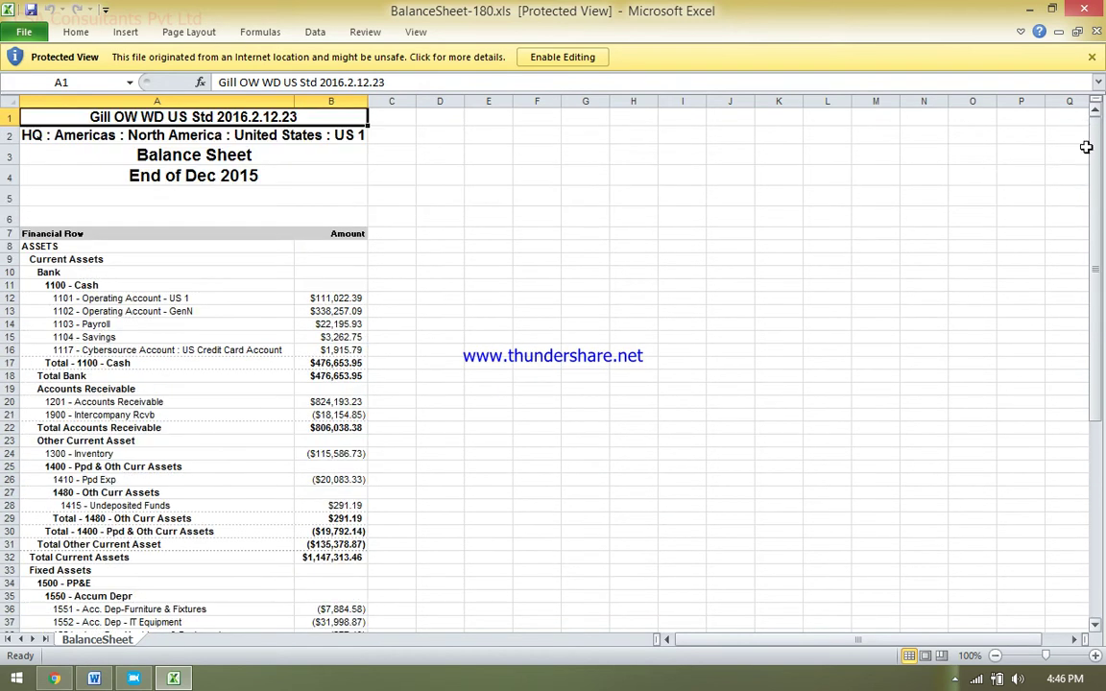
# Close the exported workbook and Excel, and close the Balance Sheet page to get back to the home dashboard.
pyautogui.click(1095, 32)
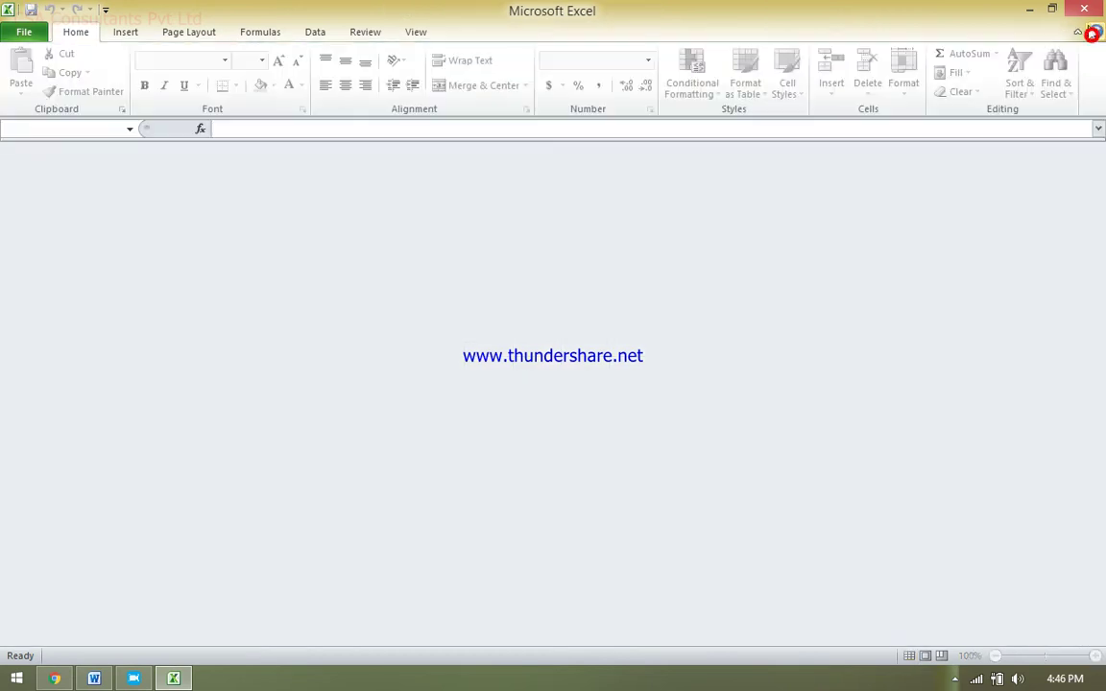
pyautogui.click(1086, 11)
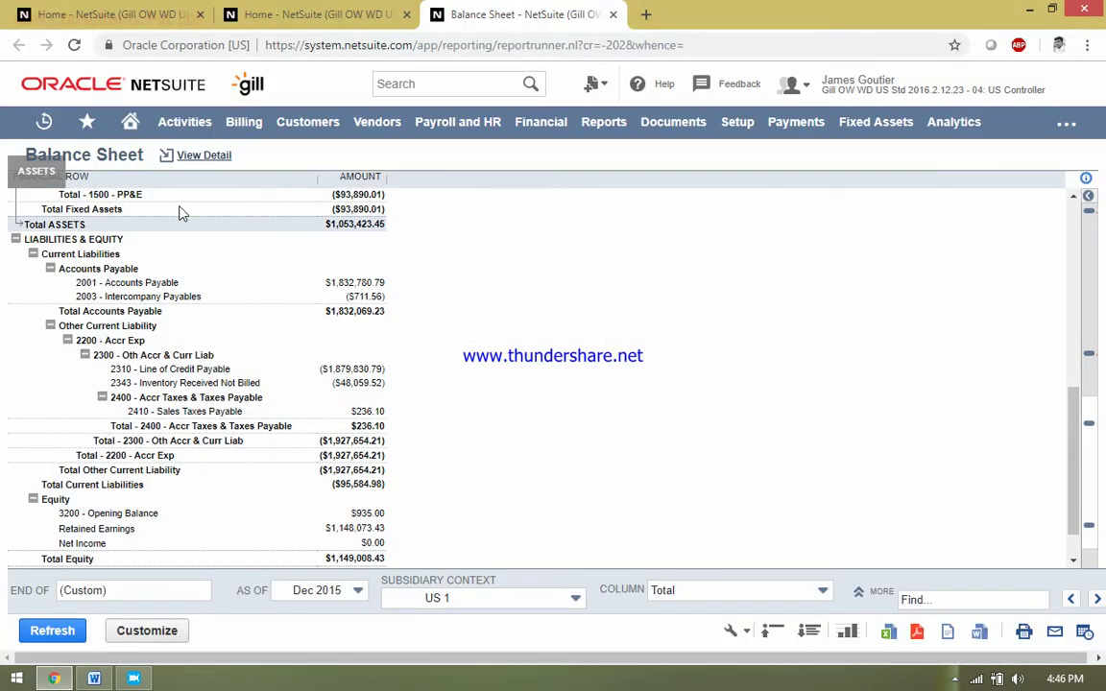
pyautogui.click(130, 122)
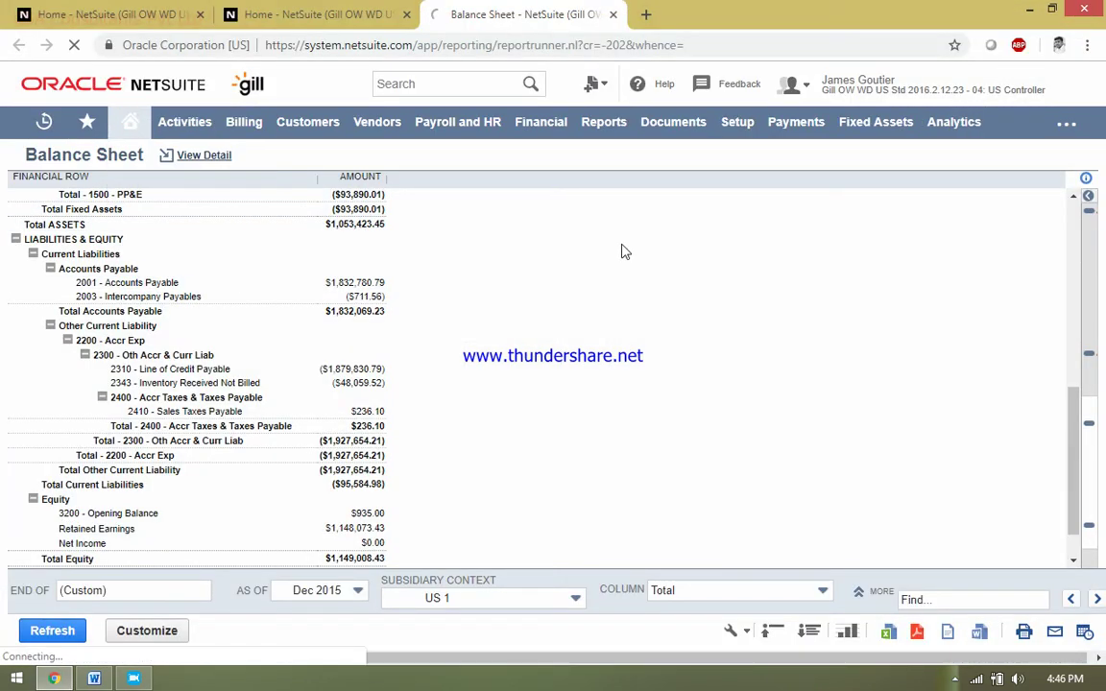
pyautogui.click(613, 14)
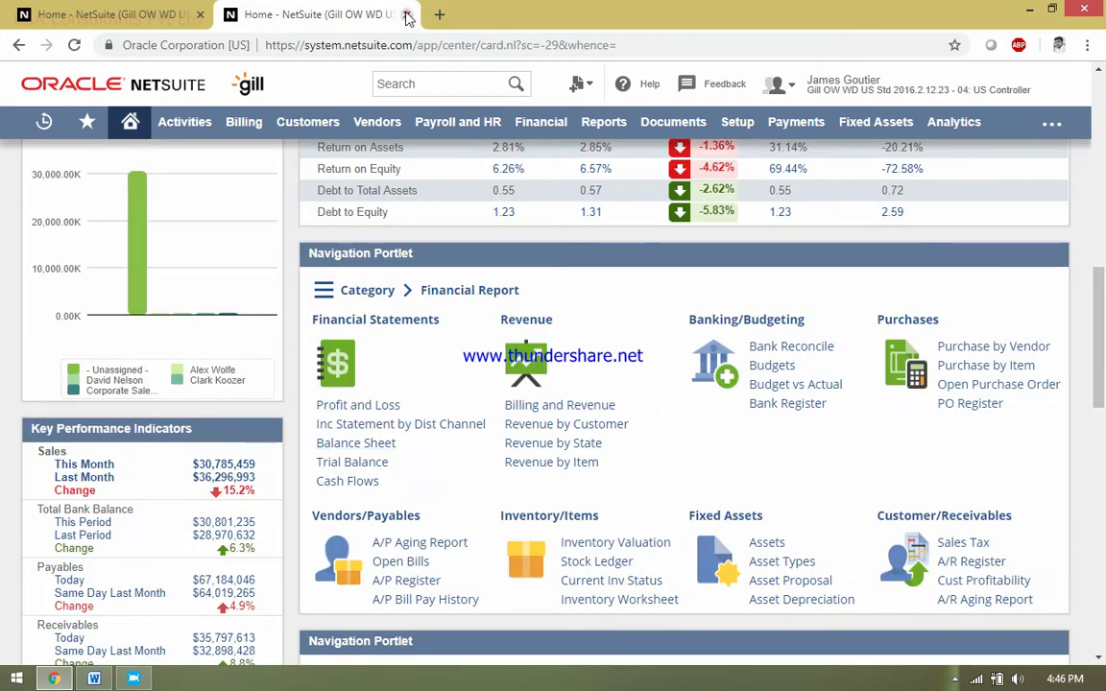
# Open the Trial Balance report from the Financial Report portlet and view the selectors available for its end-of period.
pyautogui.click(407, 14)
pyautogui.moveTo(1103, 331); pyautogui.dragTo(1103, 356)
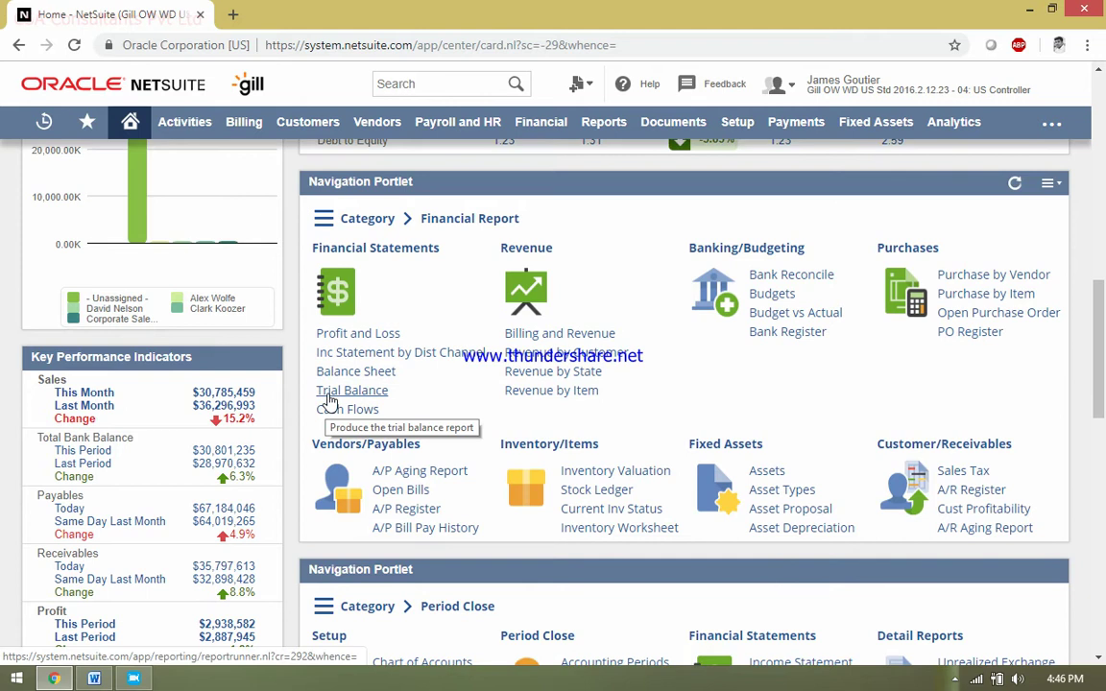
pyautogui.click(348, 393)
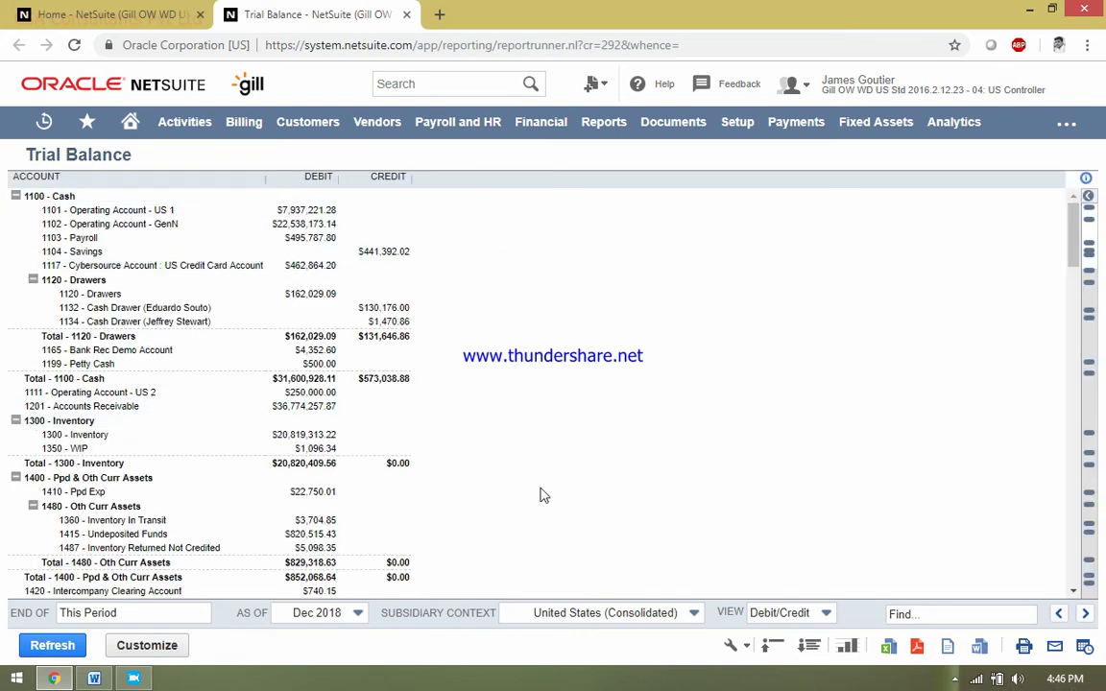
pyautogui.moveTo(1074, 236); pyautogui.dragTo(929, 189)
pyautogui.click(157, 615)
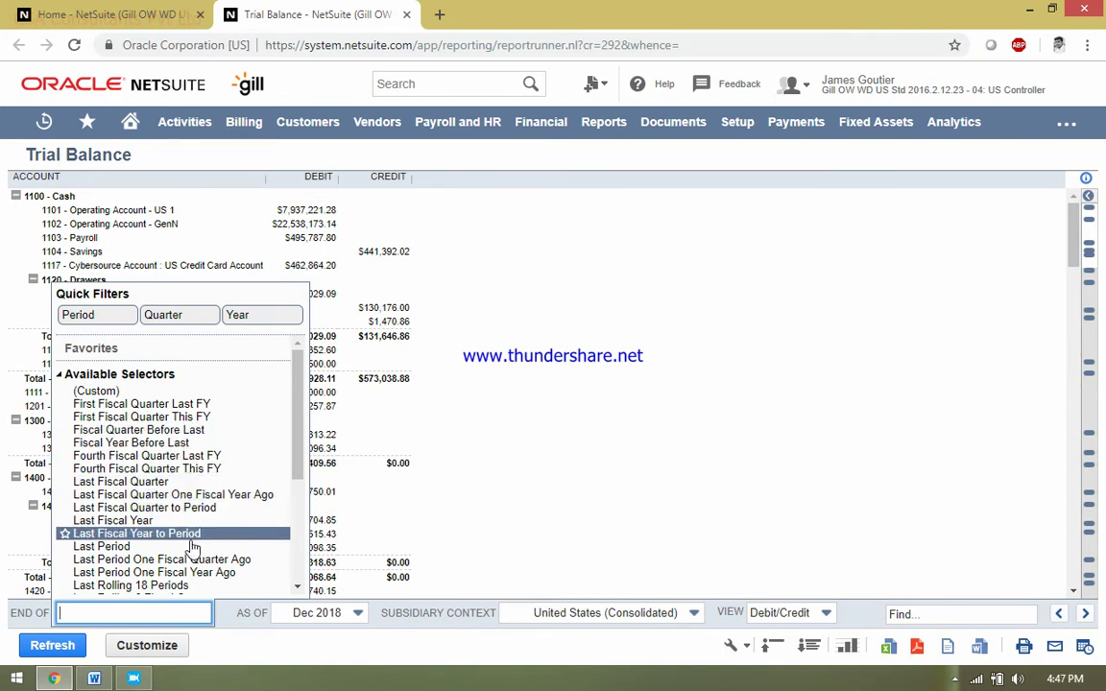
pyautogui.click(633, 377)
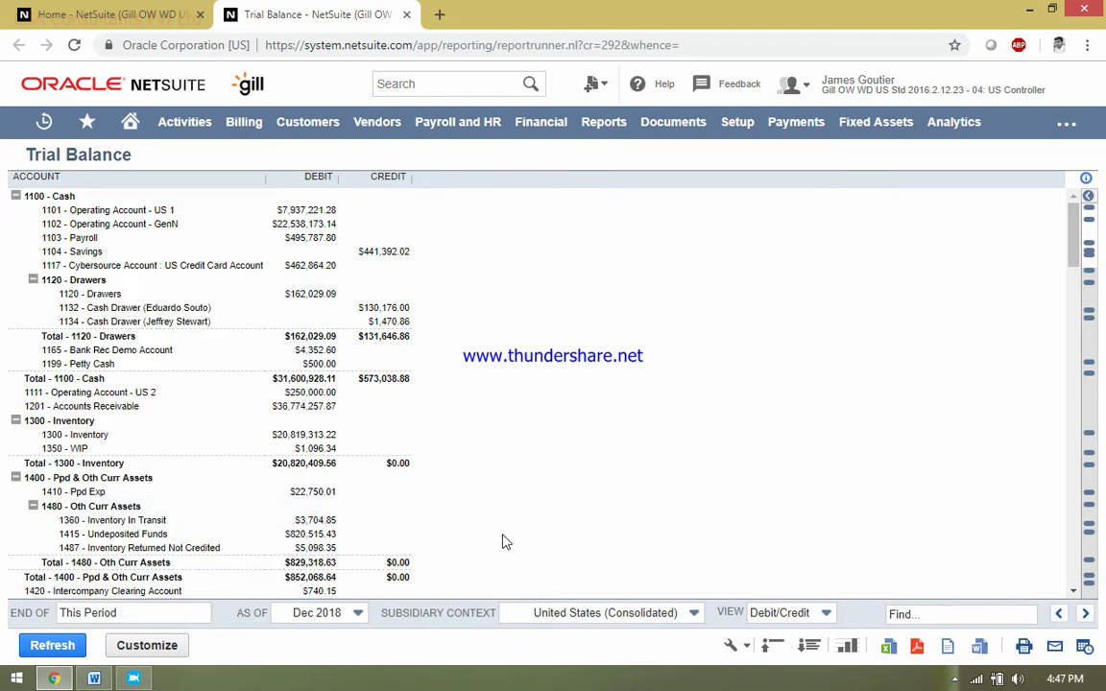
# Refresh the trial balance with the subsidiary context set to North America (Context), review it, and close the report.
pyautogui.click(696, 621)
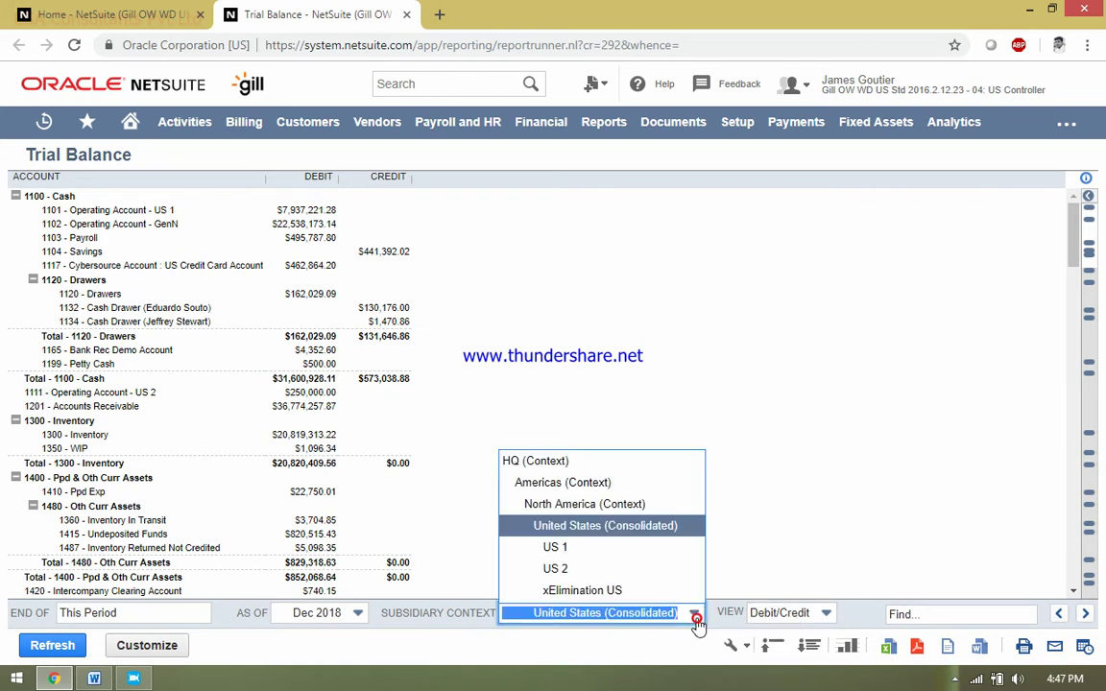
pyautogui.click(598, 504)
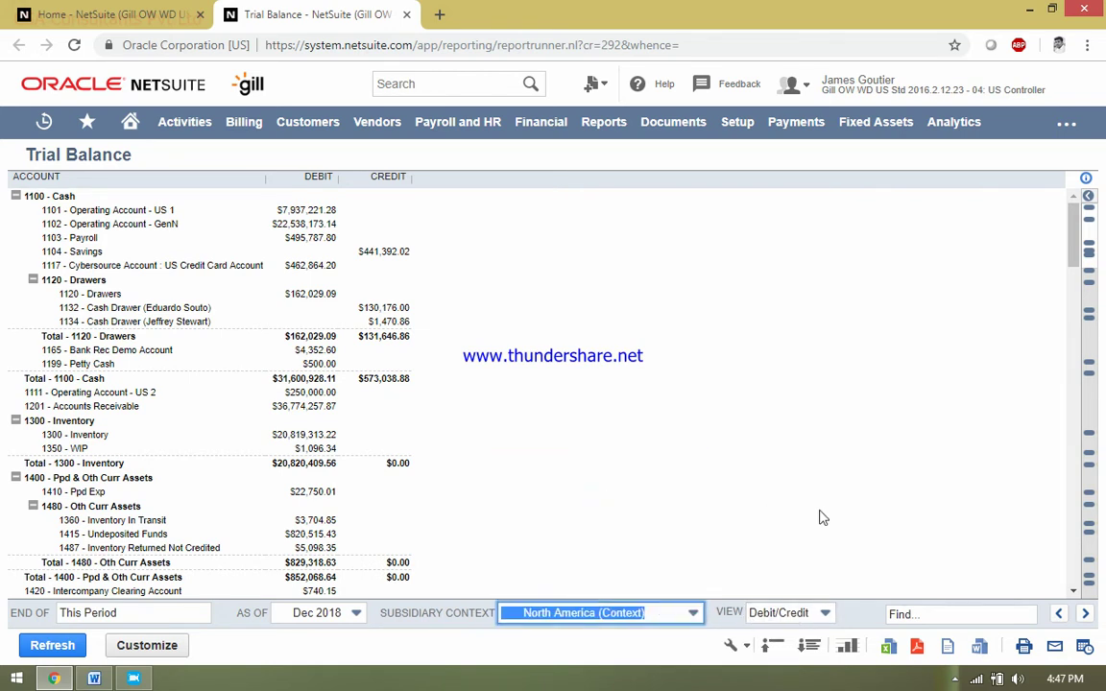
pyautogui.click(48, 645)
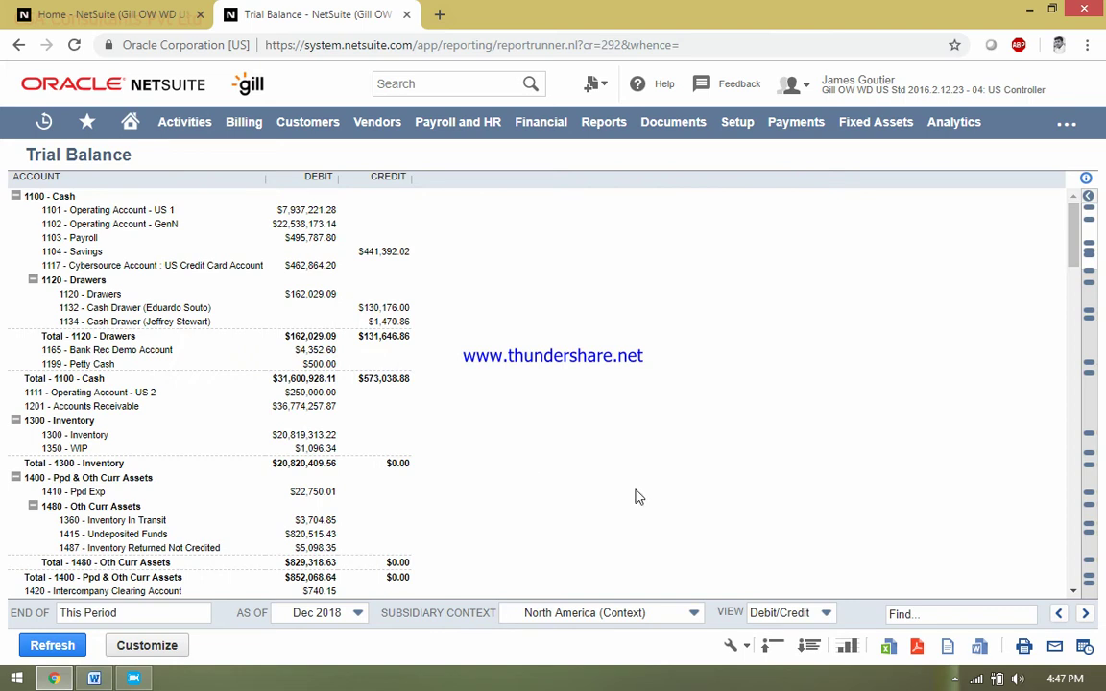
pyautogui.moveTo(1082, 227); pyautogui.dragTo(1078, 262)
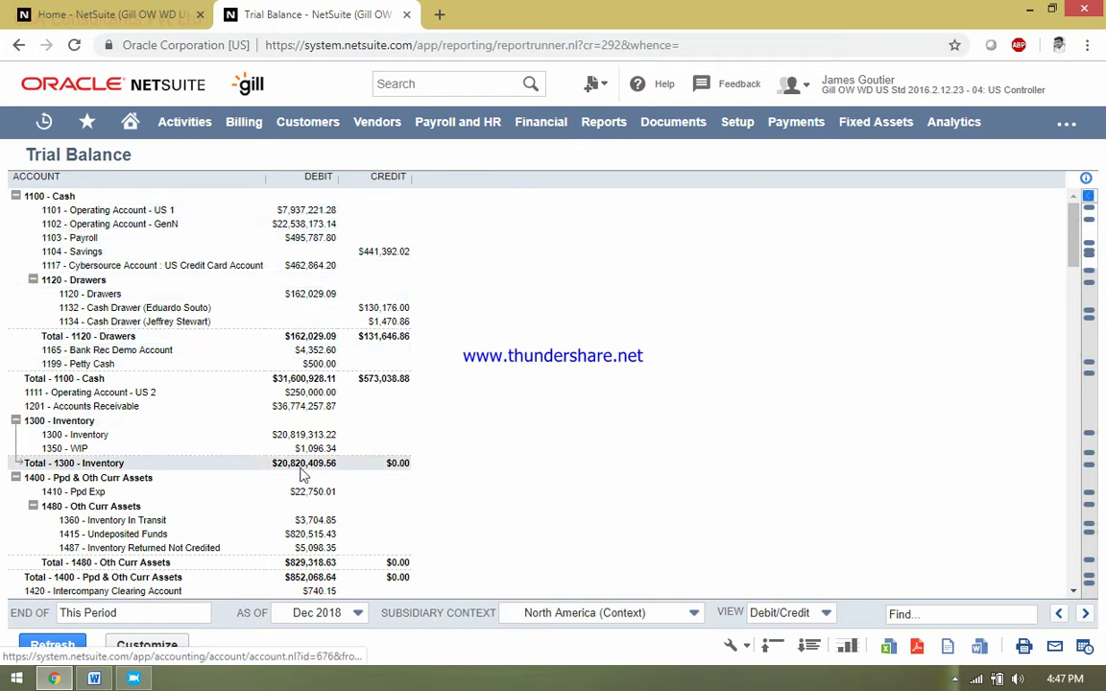
pyautogui.moveTo(1075, 226)
pyautogui.mouseDown()
pyautogui.moveTo(1078, 483)
pyautogui.moveTo(1066, 203)
pyautogui.mouseUp()
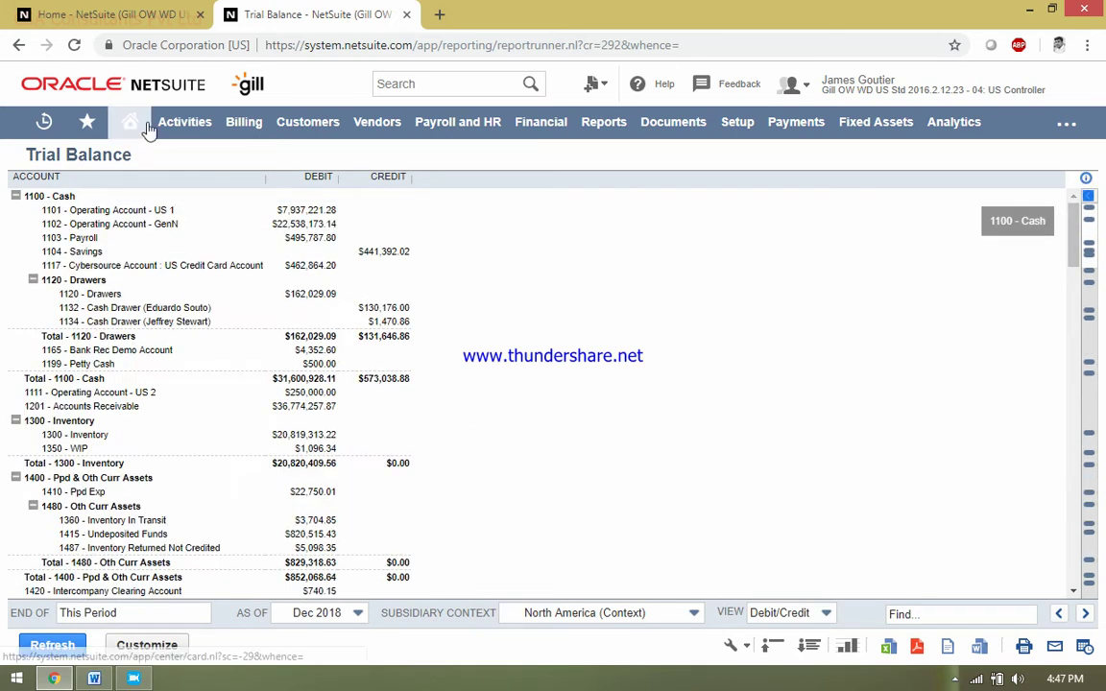
pyautogui.click(406, 14)
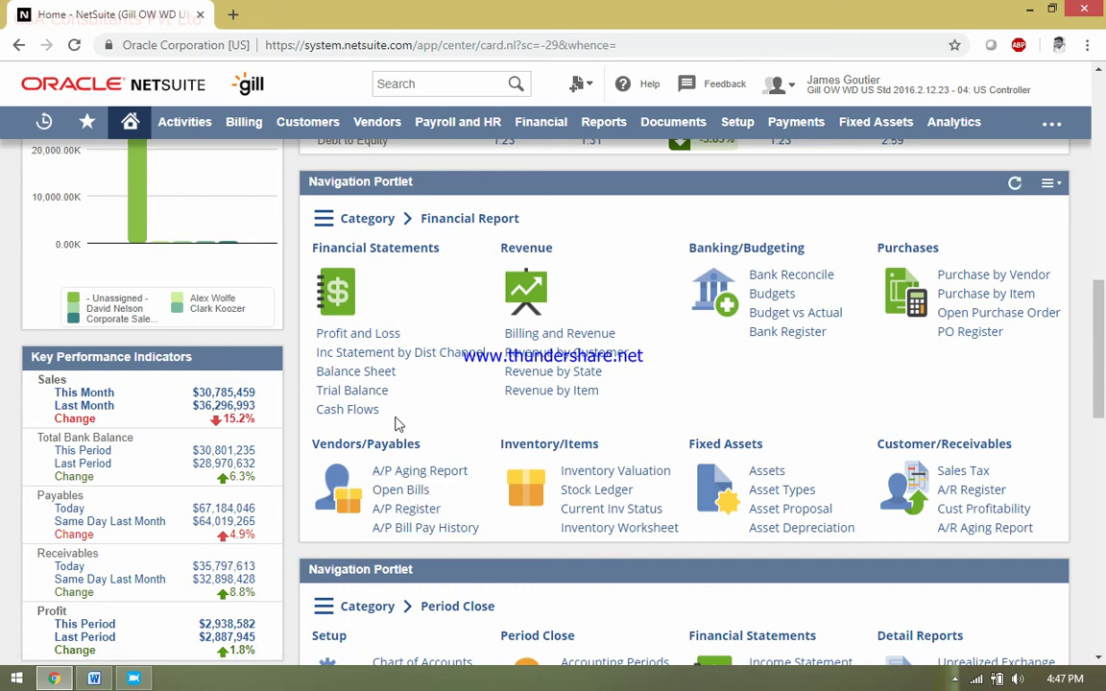
# Open the A/P Aging Report from Vendors/Payables and review the open balances by vendor down to the grand total.
pyautogui.click(442, 475)
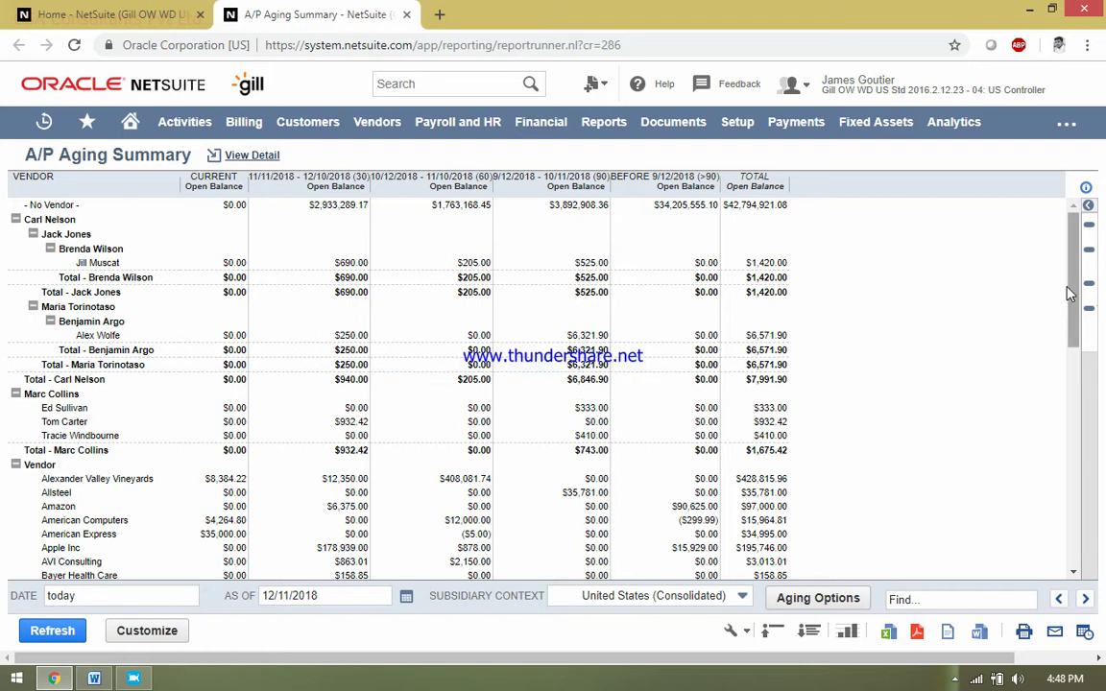
pyautogui.moveTo(1073, 286); pyautogui.dragTo(1045, 554)
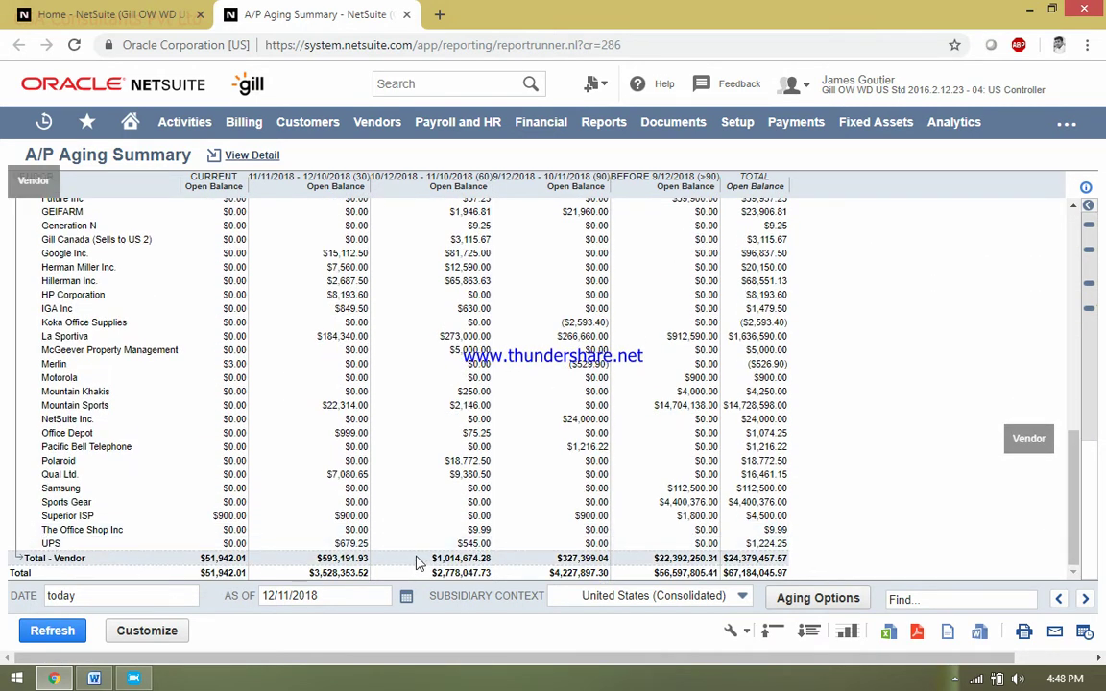
pyautogui.moveTo(1064, 496); pyautogui.dragTo(1068, 216)
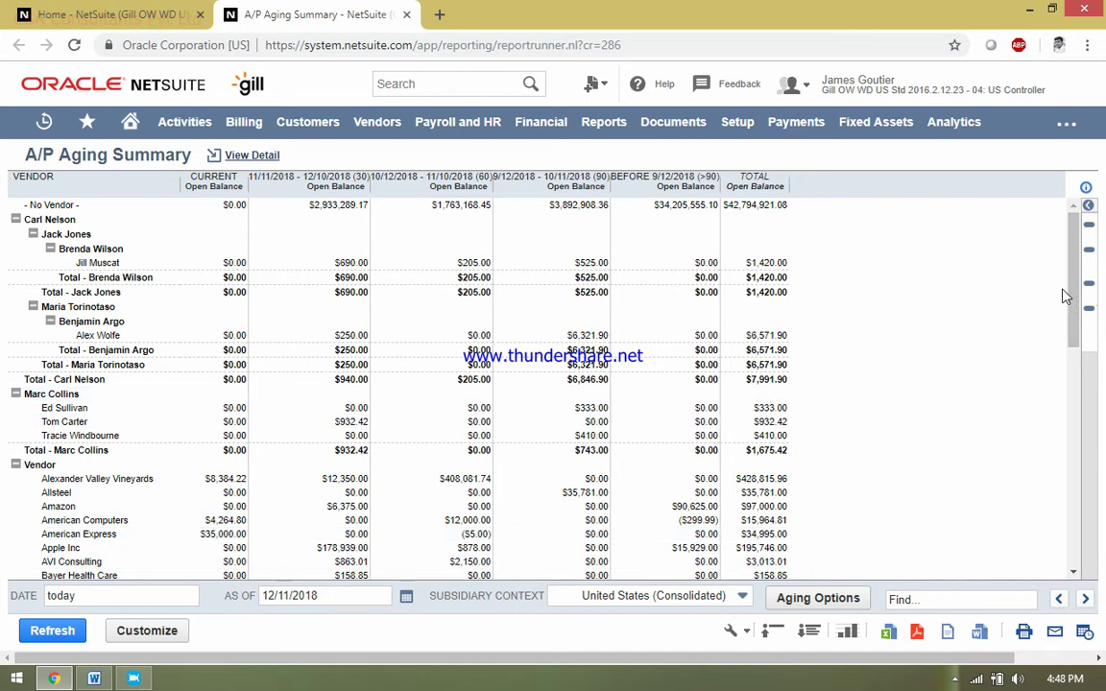
pyautogui.moveTo(1068, 287)
pyautogui.mouseDown()
pyautogui.moveTo(1074, 317)
pyautogui.moveTo(1073, 301)
pyautogui.mouseUp()
# View the A/P Aging Summary's aging options and its customization in the Report Builder, and close the page.
pyautogui.click(812, 598)
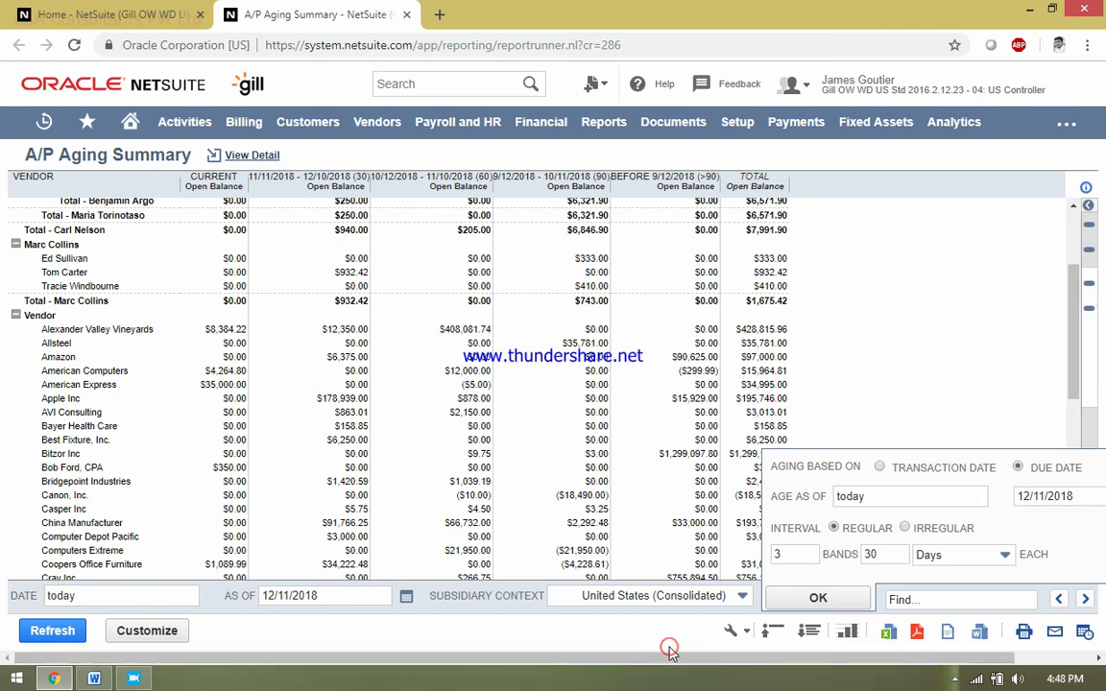
pyautogui.click(841, 599)
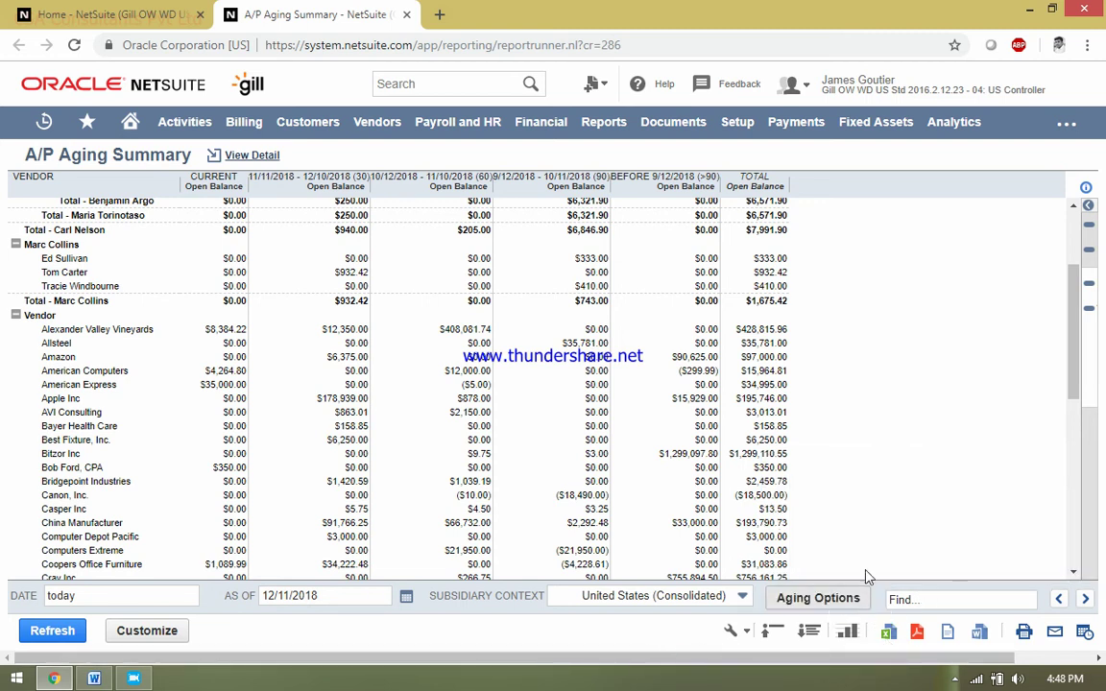
pyautogui.click(148, 633)
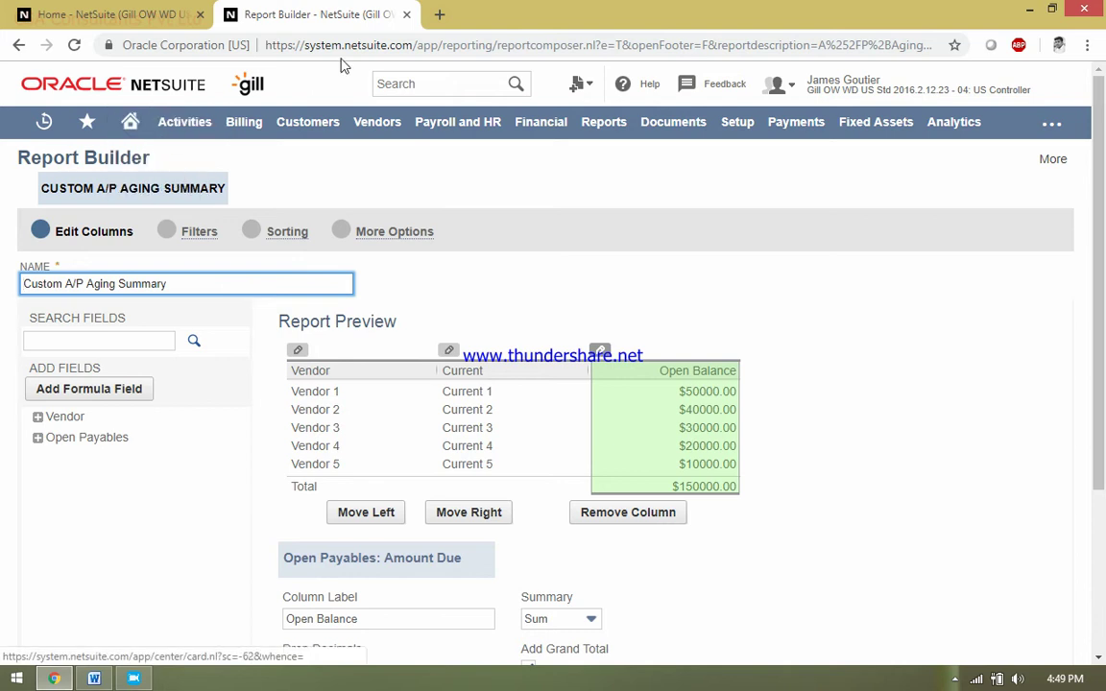
pyautogui.click(408, 15)
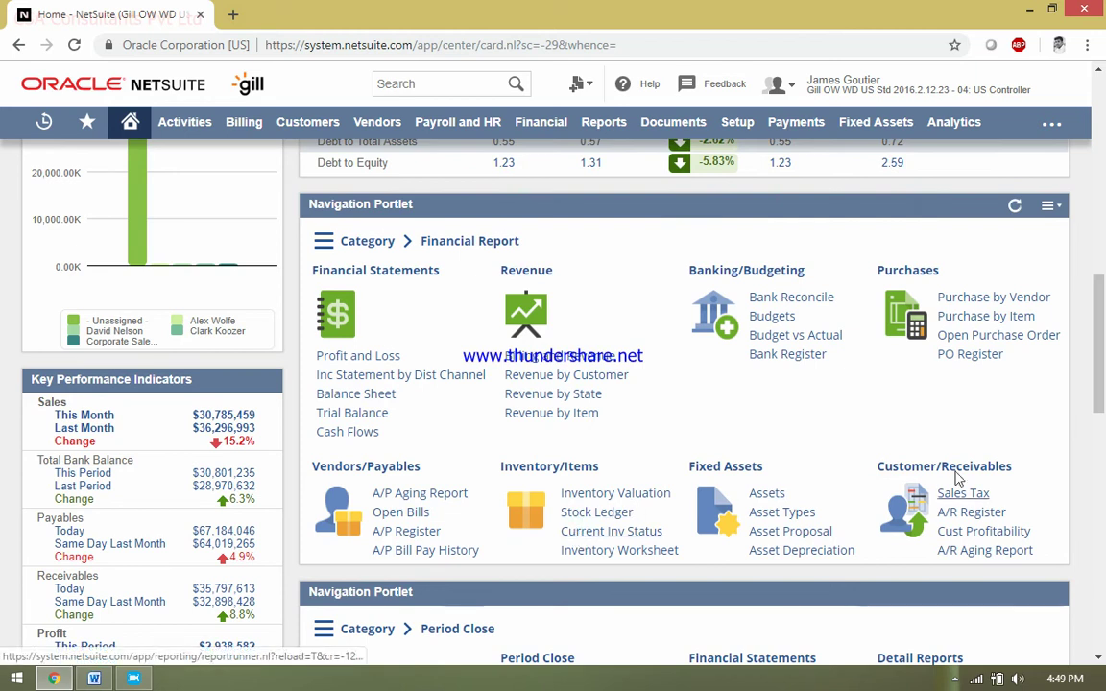
# Open Accounting Periods from the Period Close portlet on the dashboard and expand FY 2001.
pyautogui.scroll(-2, 732, 483)
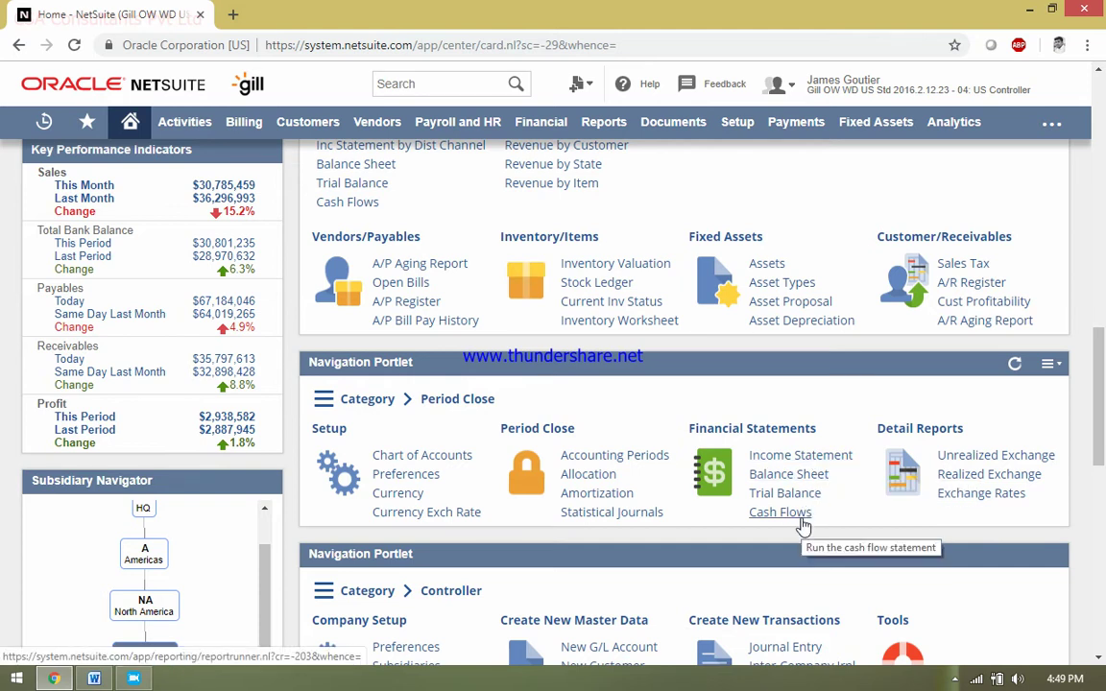
pyautogui.scroll(-2, 1042, 464)
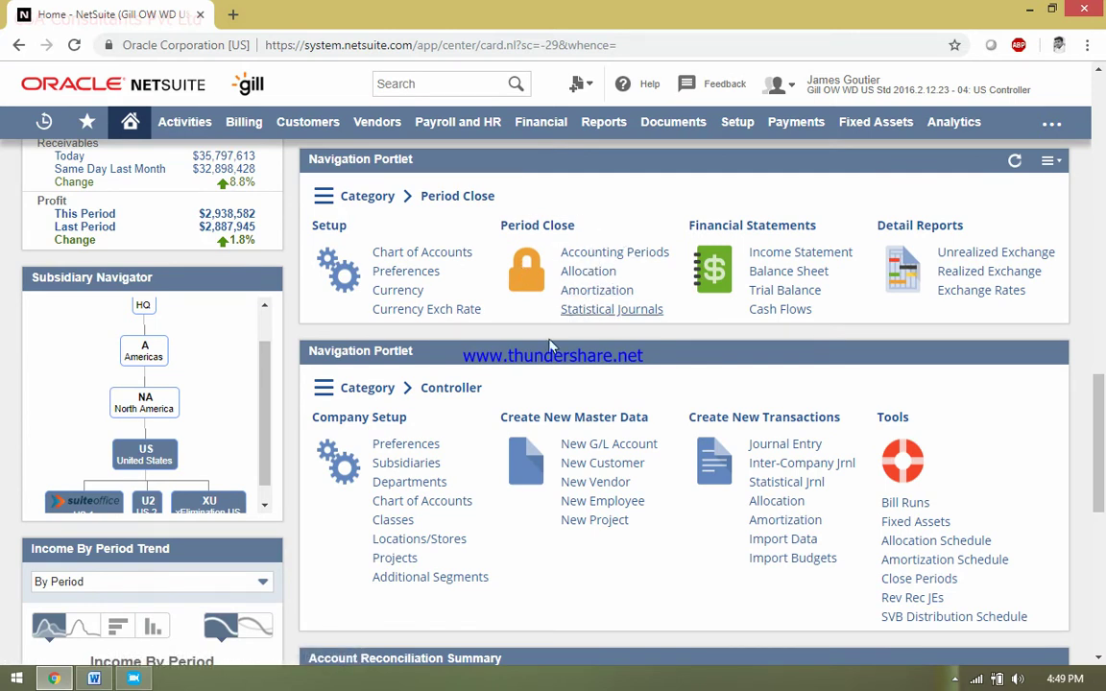
pyautogui.click(646, 254)
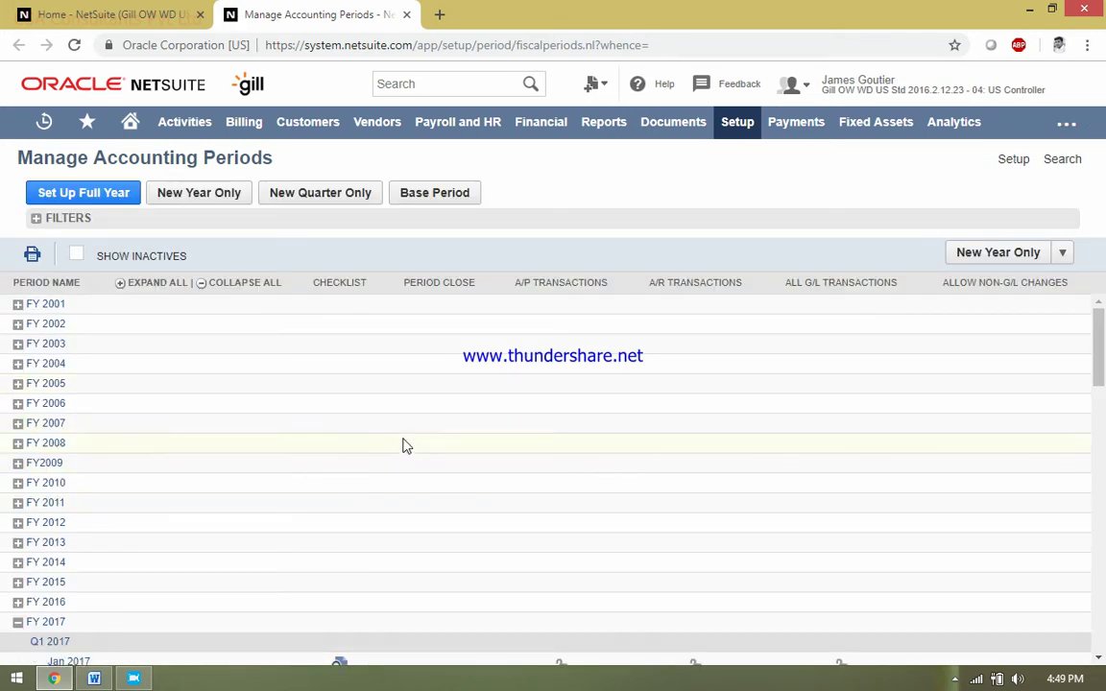
pyautogui.click(18, 305)
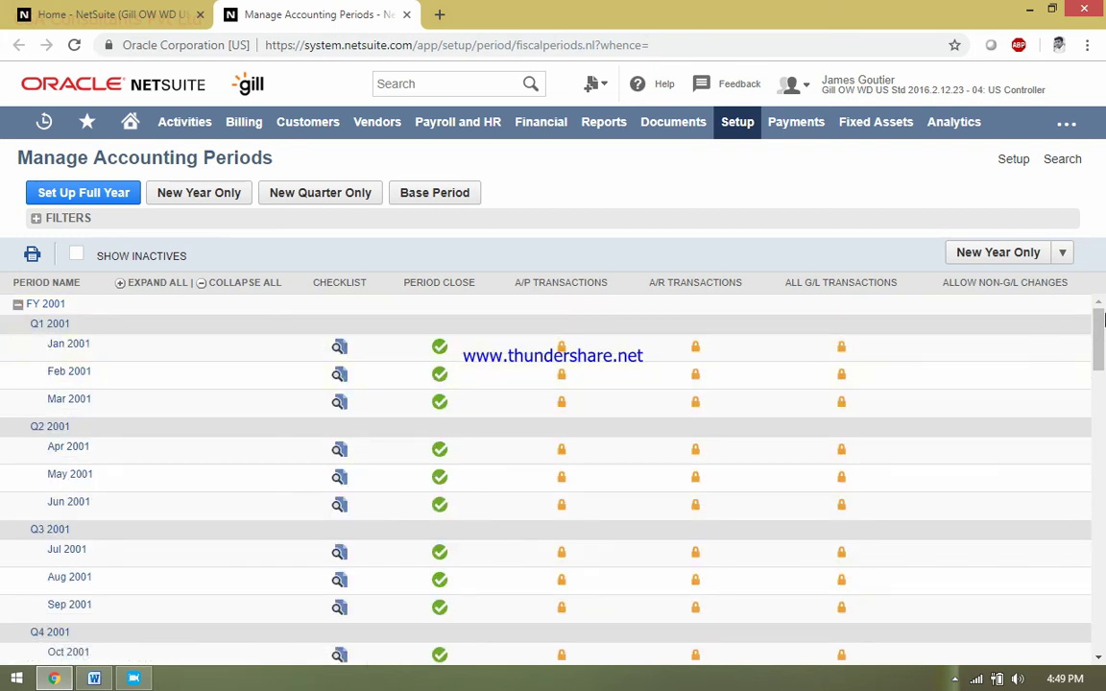
# Examine the period close and transaction lock status from FY 2001 through FY 2019, and close the accounting periods page.
pyautogui.moveTo(1104, 321)
pyautogui.mouseDown()
pyautogui.moveTo(1105, 342)
pyautogui.moveTo(1104, 322)
pyautogui.mouseUp()
pyautogui.click(1103, 329)
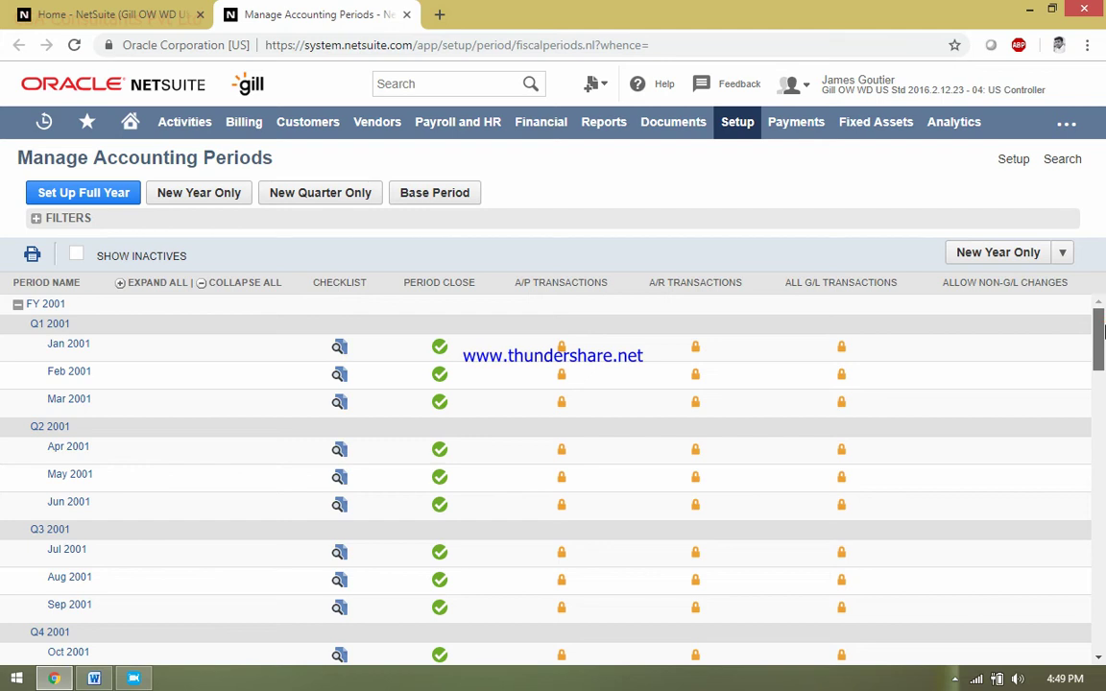
pyautogui.moveTo(1104, 330); pyautogui.dragTo(1103, 372)
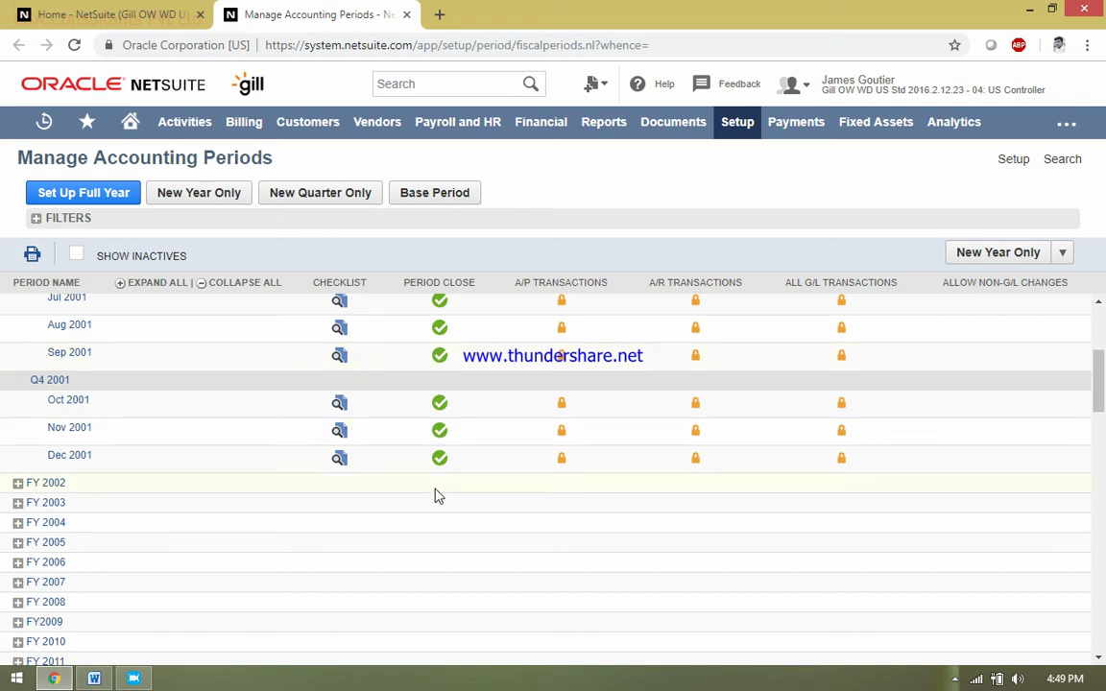
pyautogui.moveTo(1103, 384); pyautogui.dragTo(1102, 597)
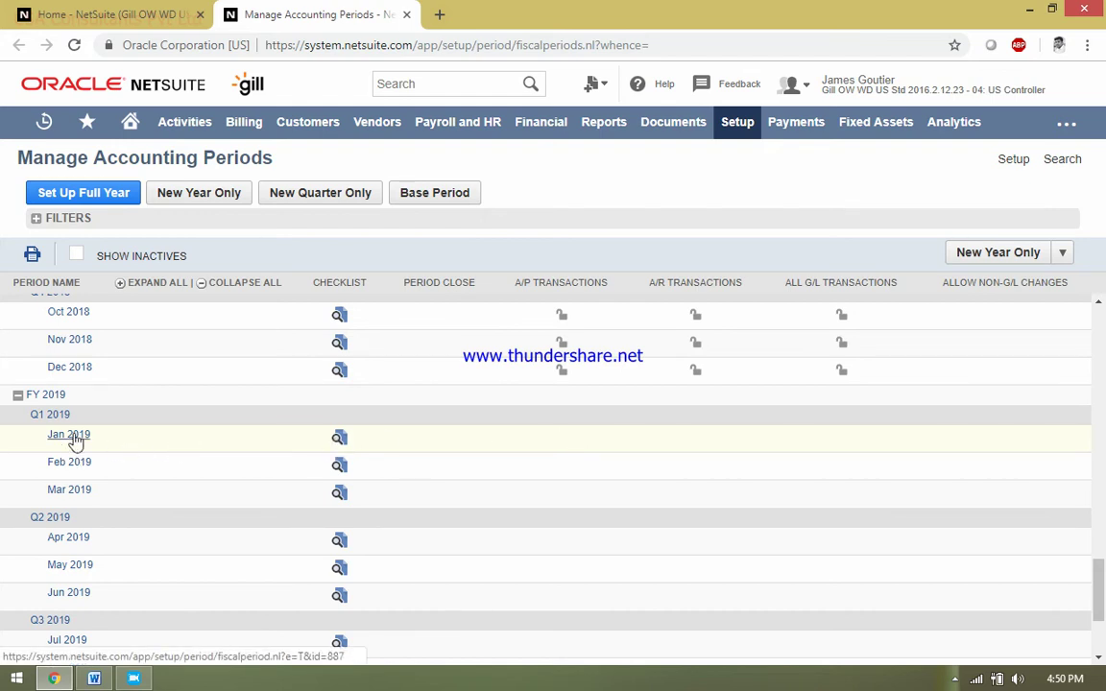
pyautogui.moveTo(1092, 576); pyautogui.dragTo(1104, 326)
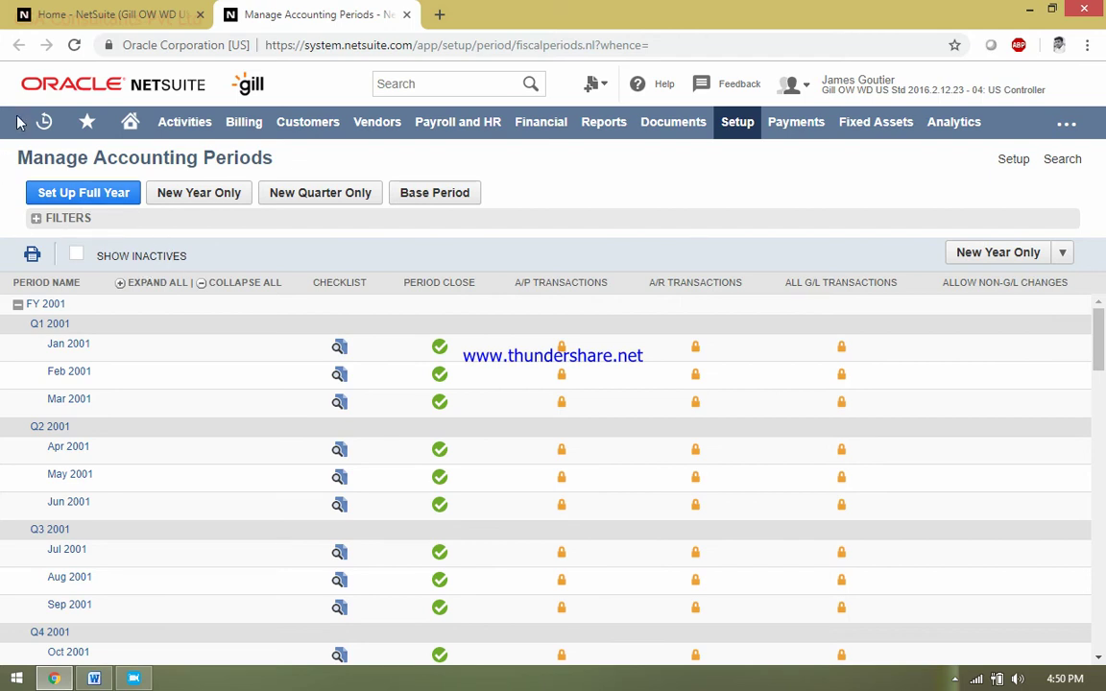
pyautogui.click(135, 119)
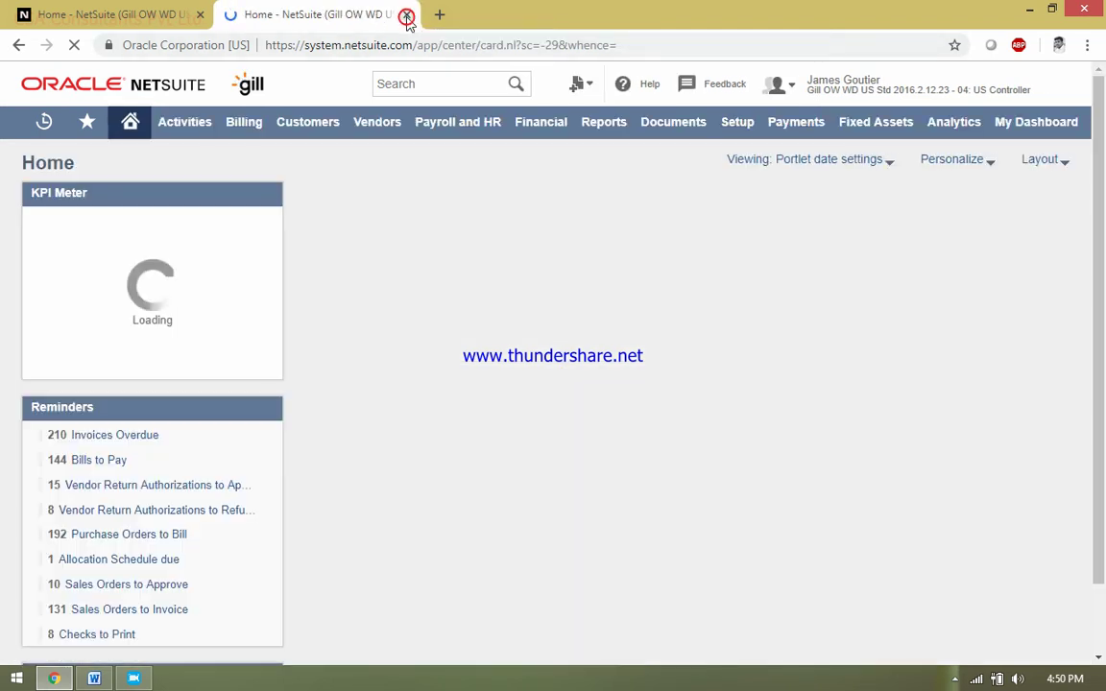
pyautogui.click(407, 17)
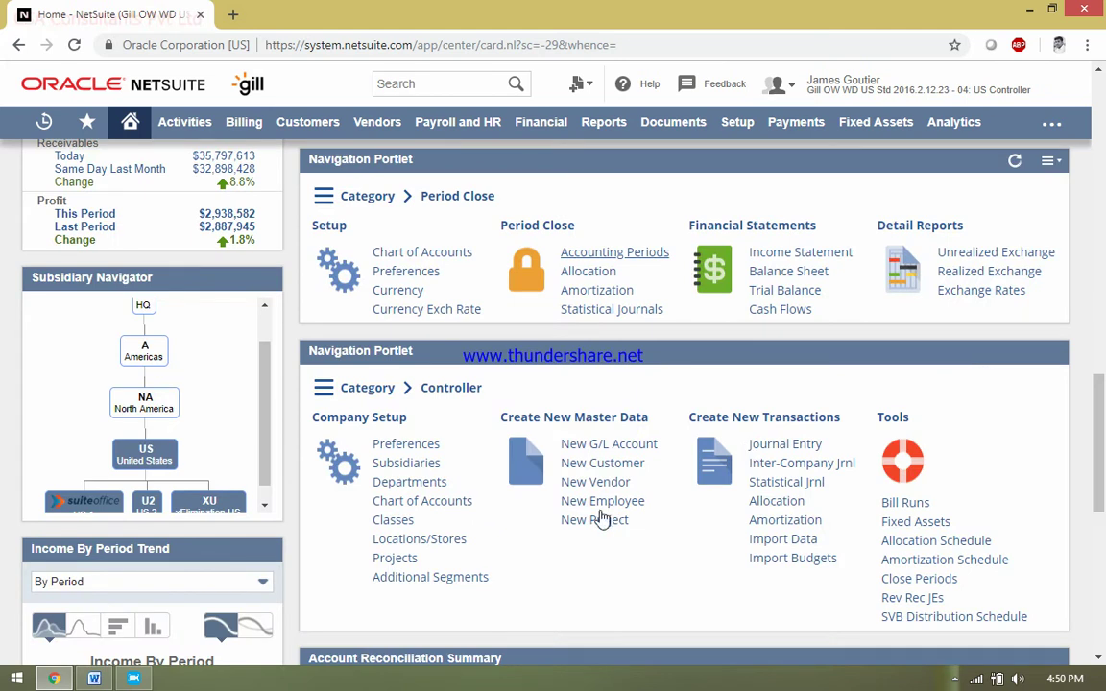
# Open the Chart of Accounts from the Controller portlet's Company Setup links and start a new account record.
pyautogui.moveTo(1101, 443)
pyautogui.mouseDown()
pyautogui.moveTo(1102, 499)
pyautogui.moveTo(1102, 490)
pyautogui.mouseUp()
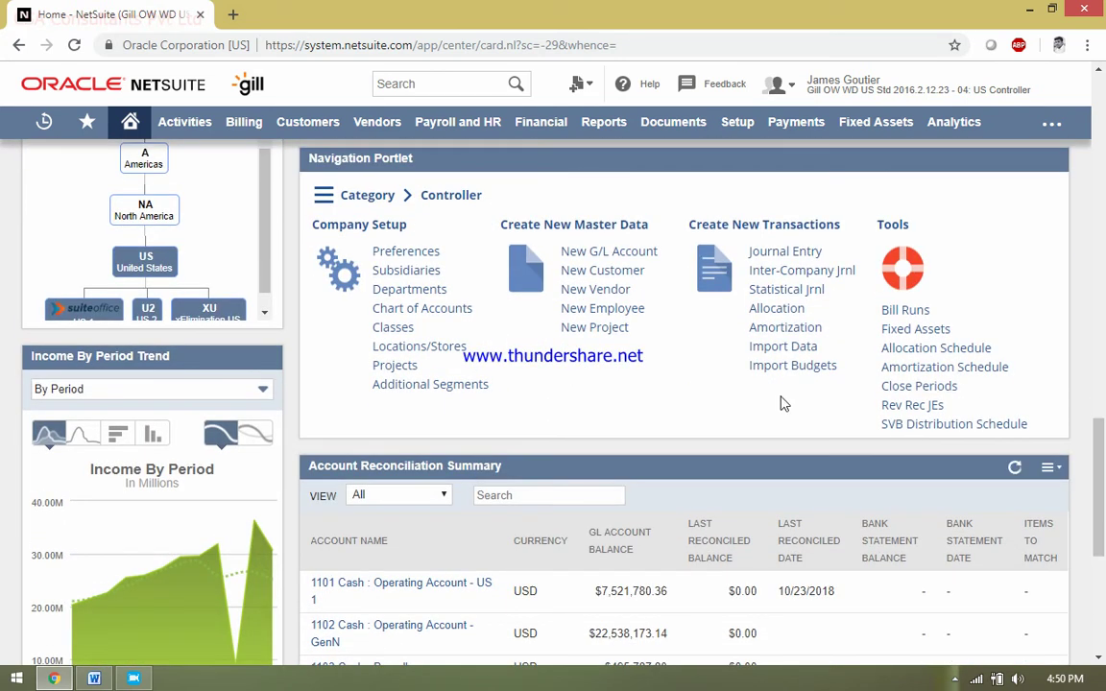
pyautogui.click(432, 321)
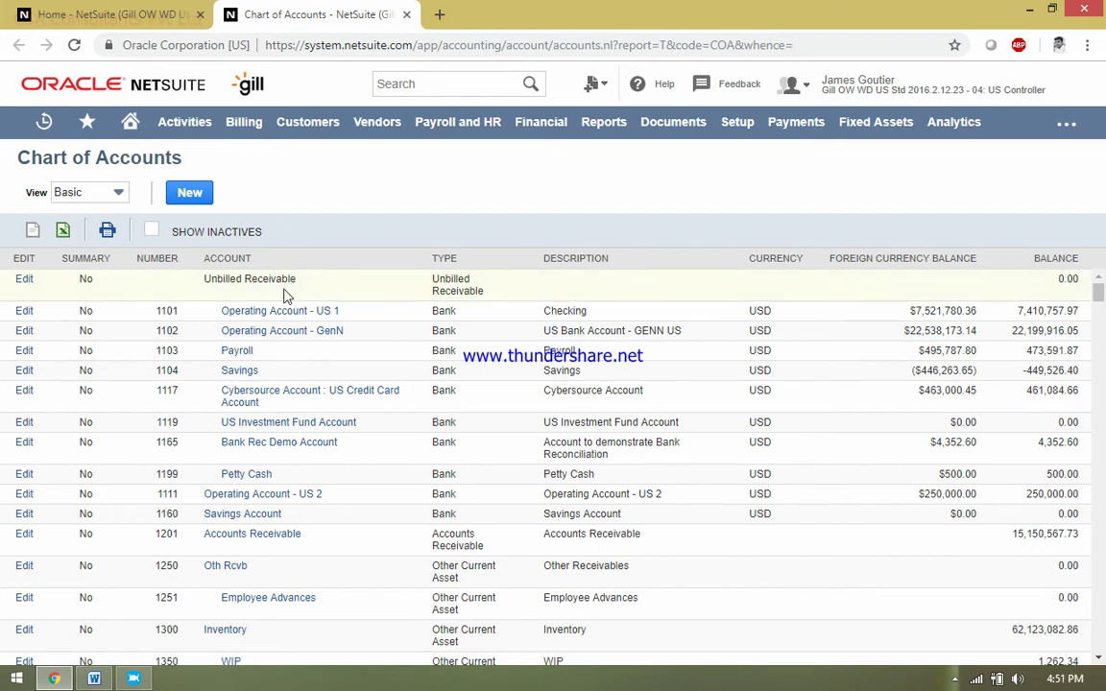
pyautogui.click(176, 184)
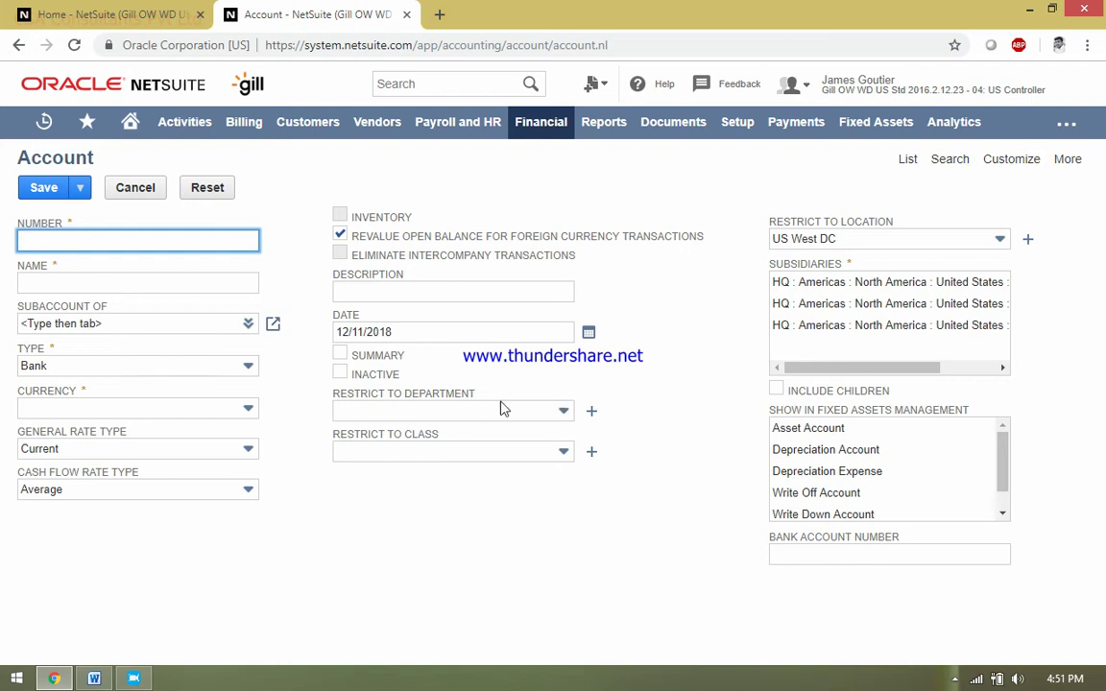
# Examine the new account's subaccount and department restriction choices, and select the second United States entry under Subsidiaries.
pyautogui.click(240, 331)
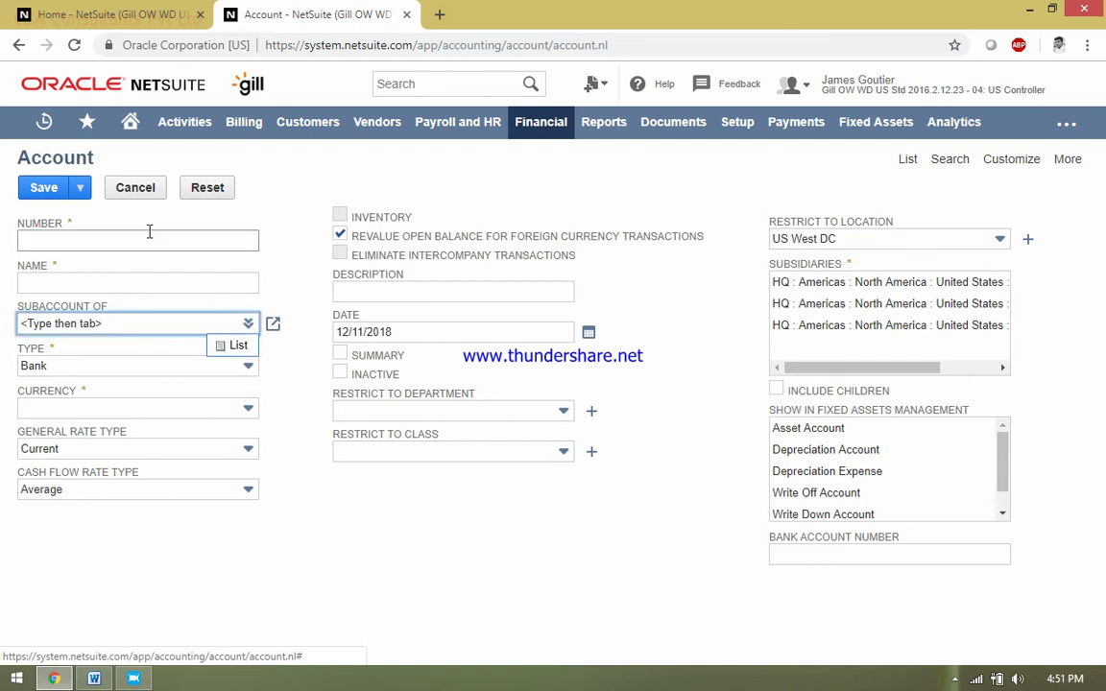
pyautogui.click(285, 203)
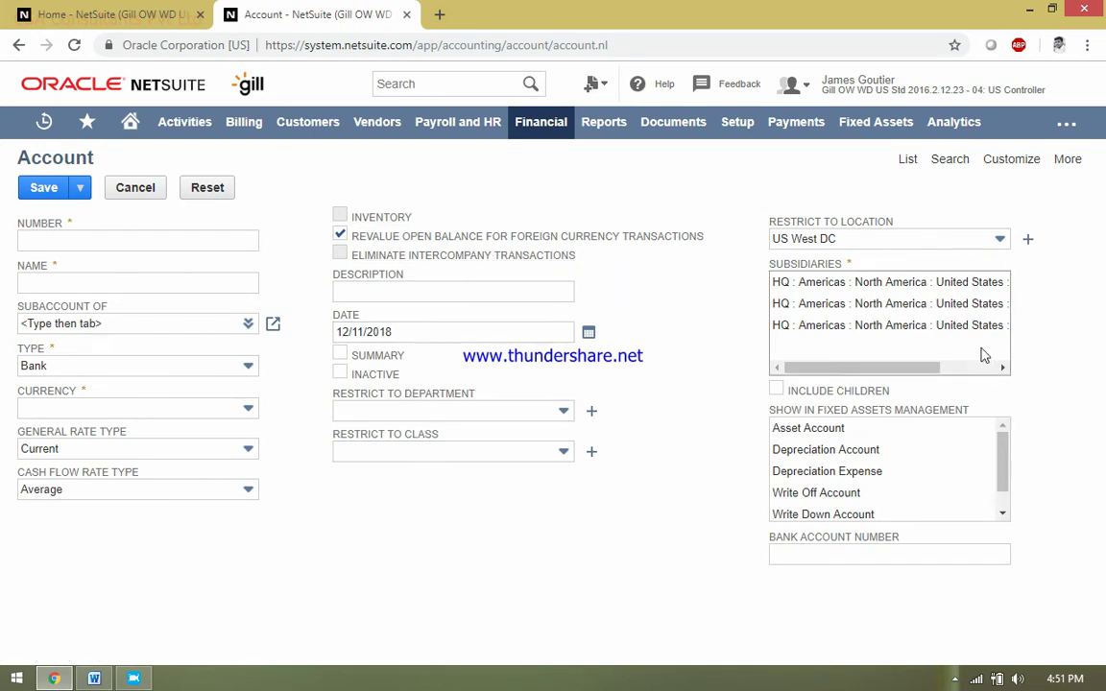
pyautogui.click(444, 413)
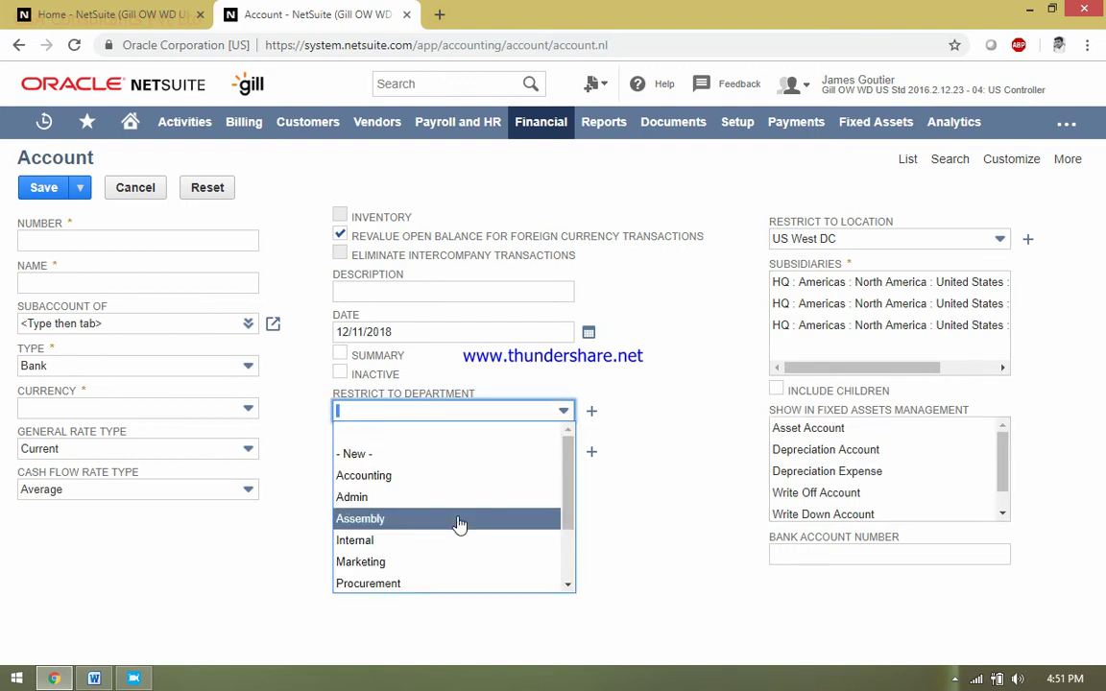
pyautogui.click(282, 584)
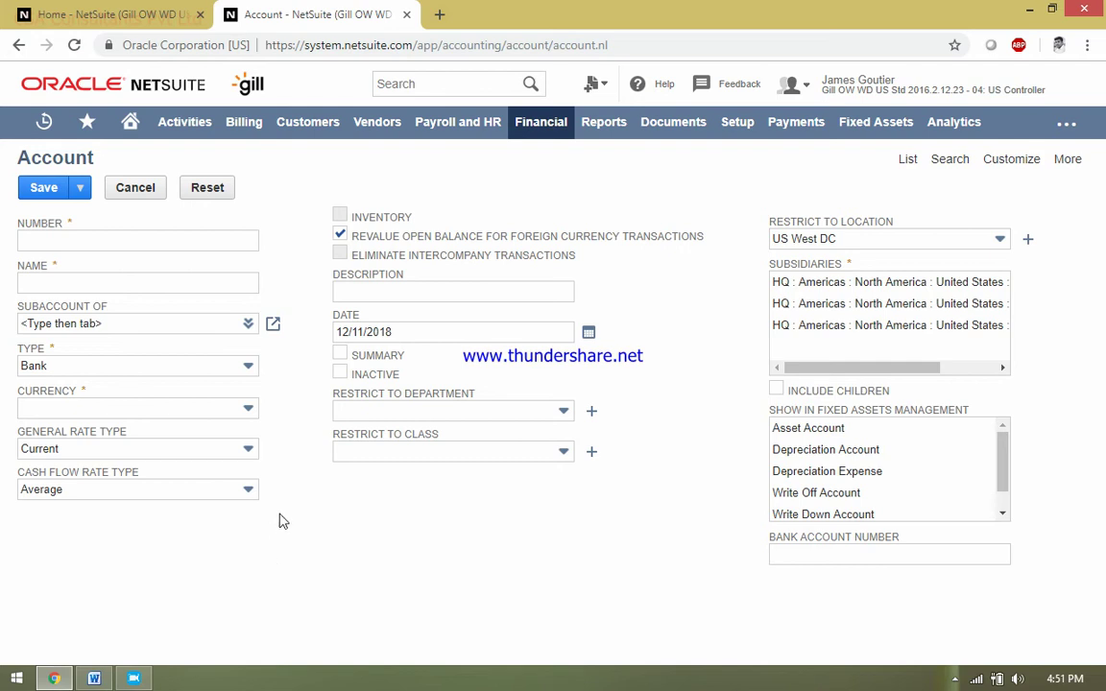
pyautogui.click(857, 290)
pyautogui.click(845, 306)
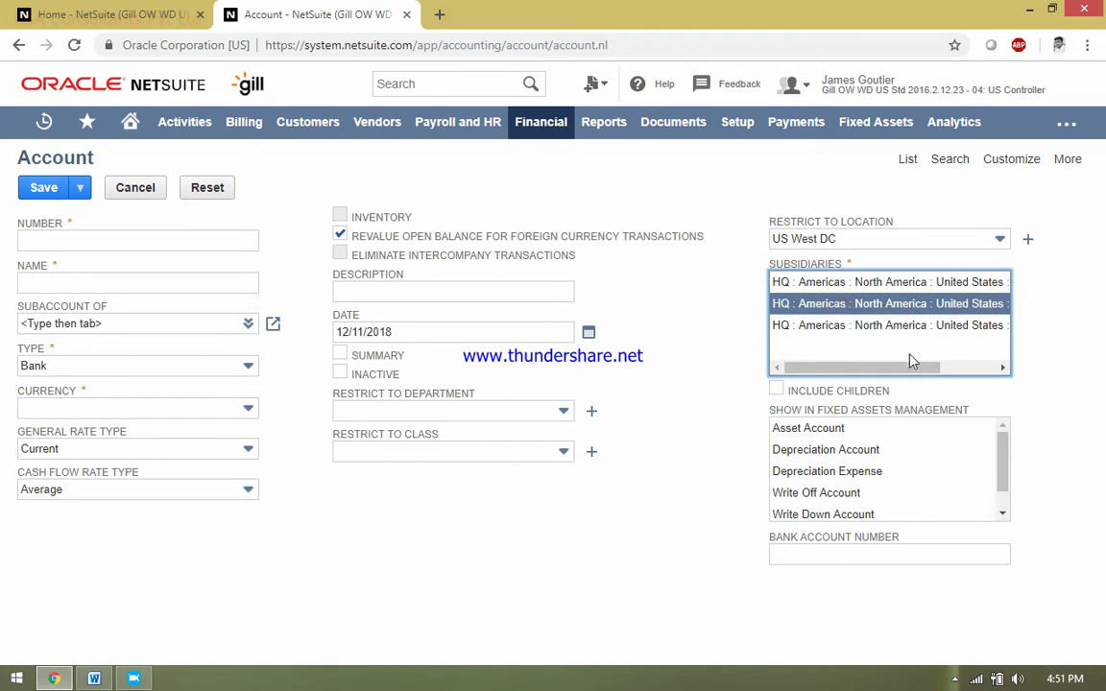
# Select the xElimination US subsidiary and set Show in Fixed Assets Management to Write Down Account for the new account.
pyautogui.moveTo(905, 364); pyautogui.dragTo(1006, 372)
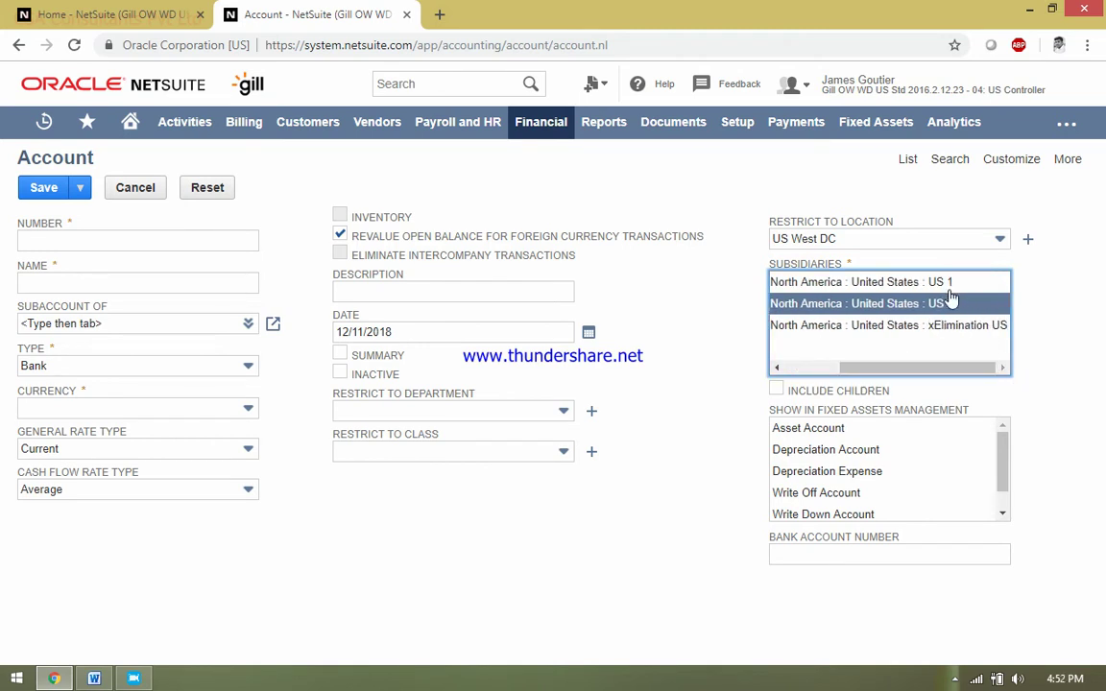
pyautogui.click(948, 327)
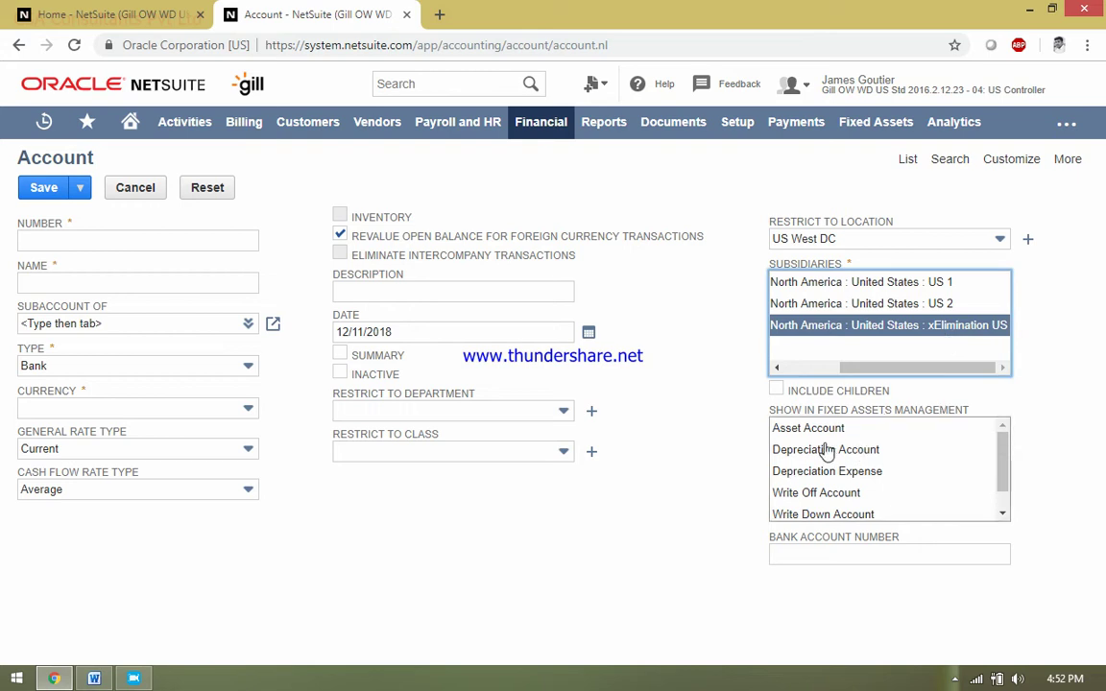
pyautogui.moveTo(1001, 449); pyautogui.dragTo(998, 424)
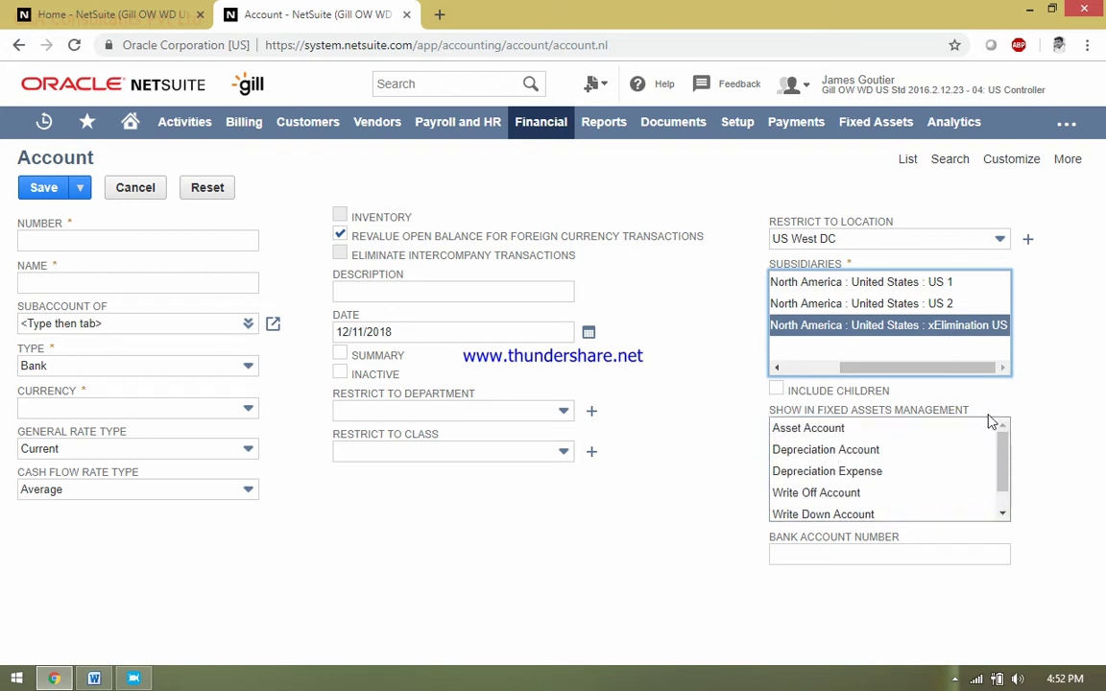
pyautogui.click(831, 470)
pyautogui.click(845, 513)
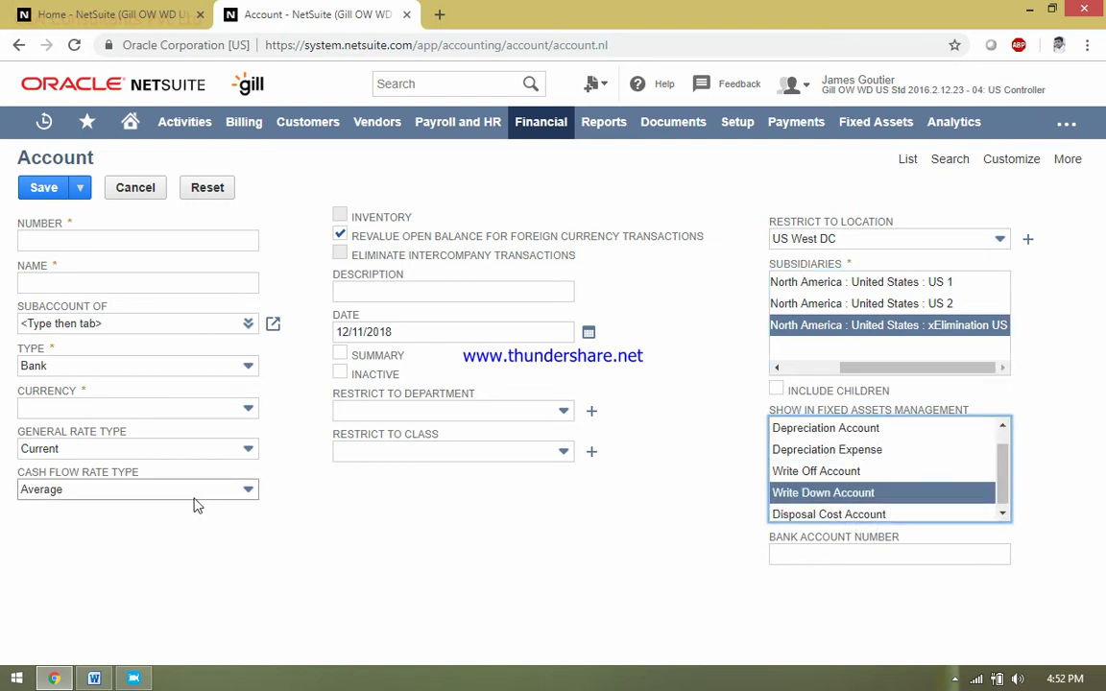
# Examine the new account's type, currency and cash flow rate type choices, and close the account form without saving.
pyautogui.click(225, 365)
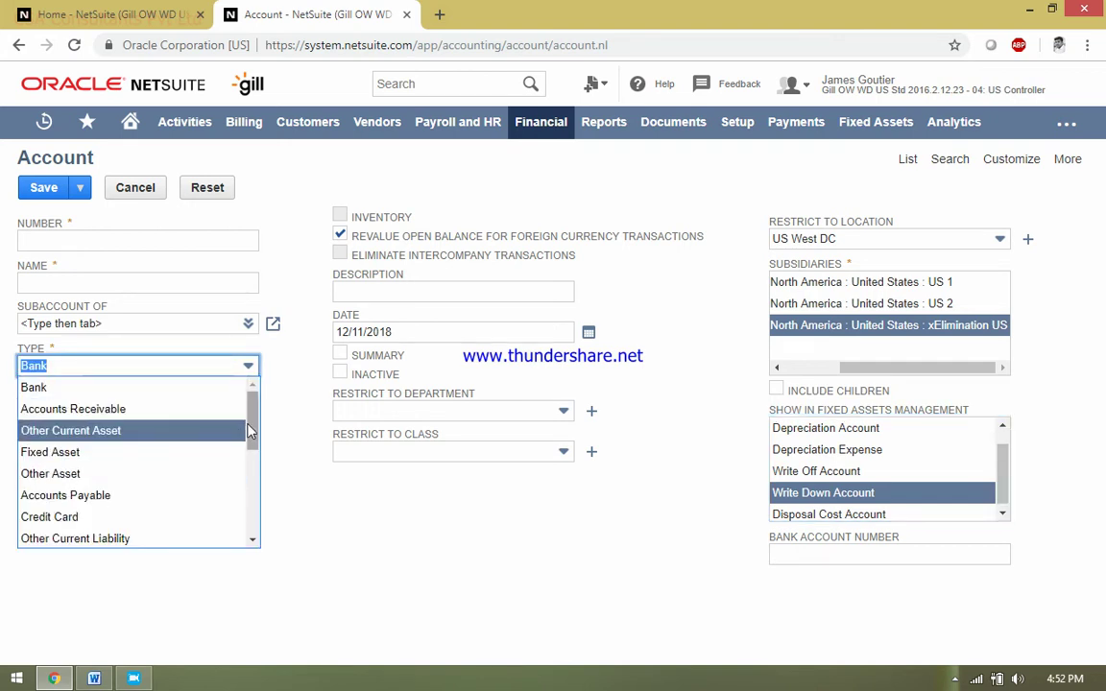
pyautogui.moveTo(252, 425); pyautogui.dragTo(254, 524)
pyautogui.scroll(5, 221, 425)
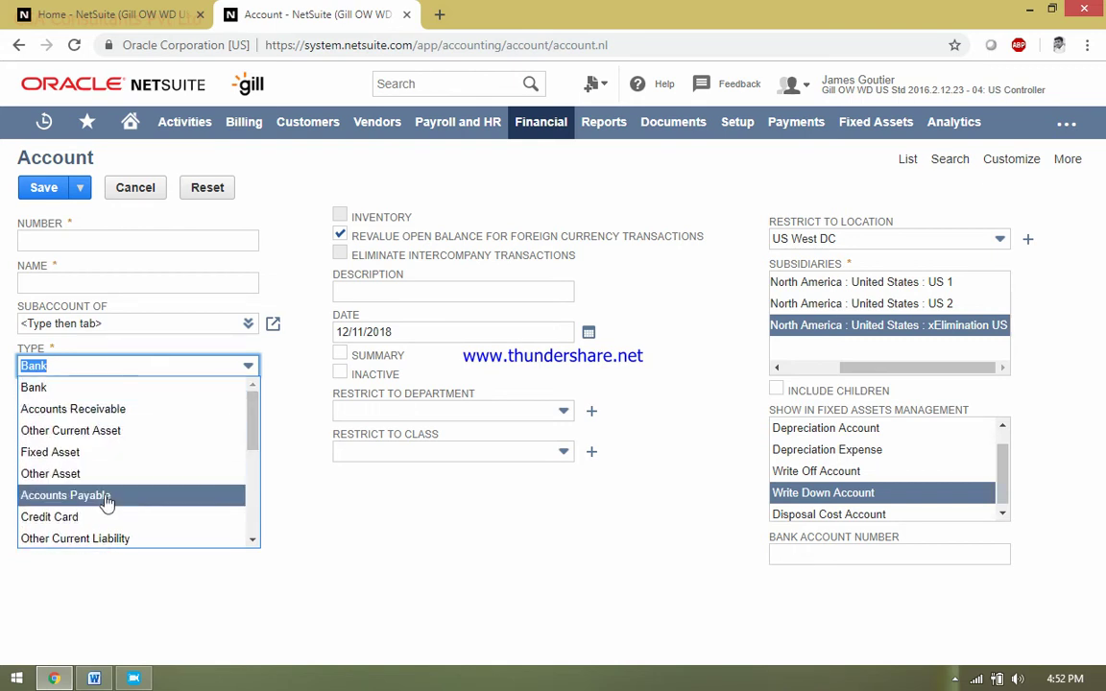
pyautogui.click(351, 568)
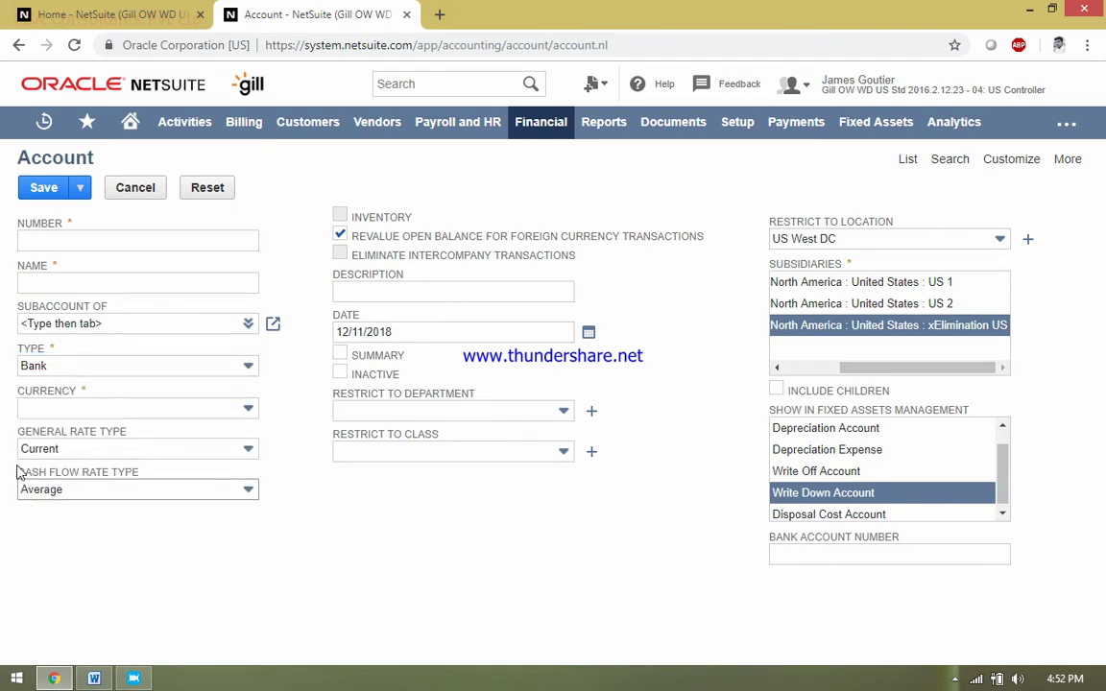
pyautogui.click(189, 411)
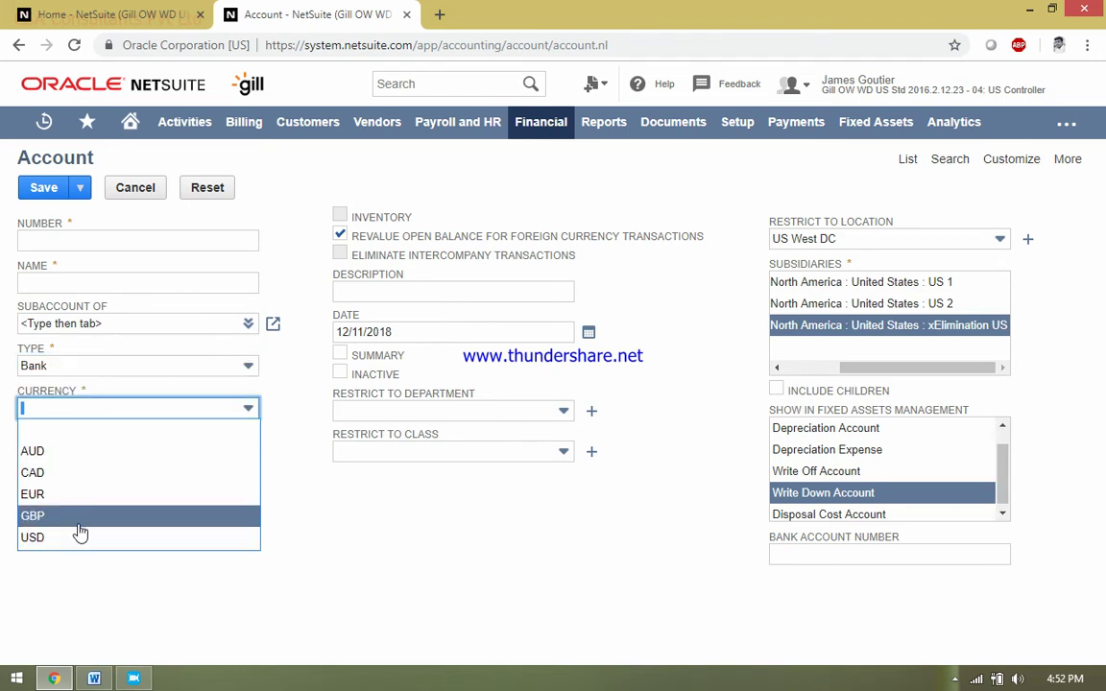
pyautogui.click(366, 516)
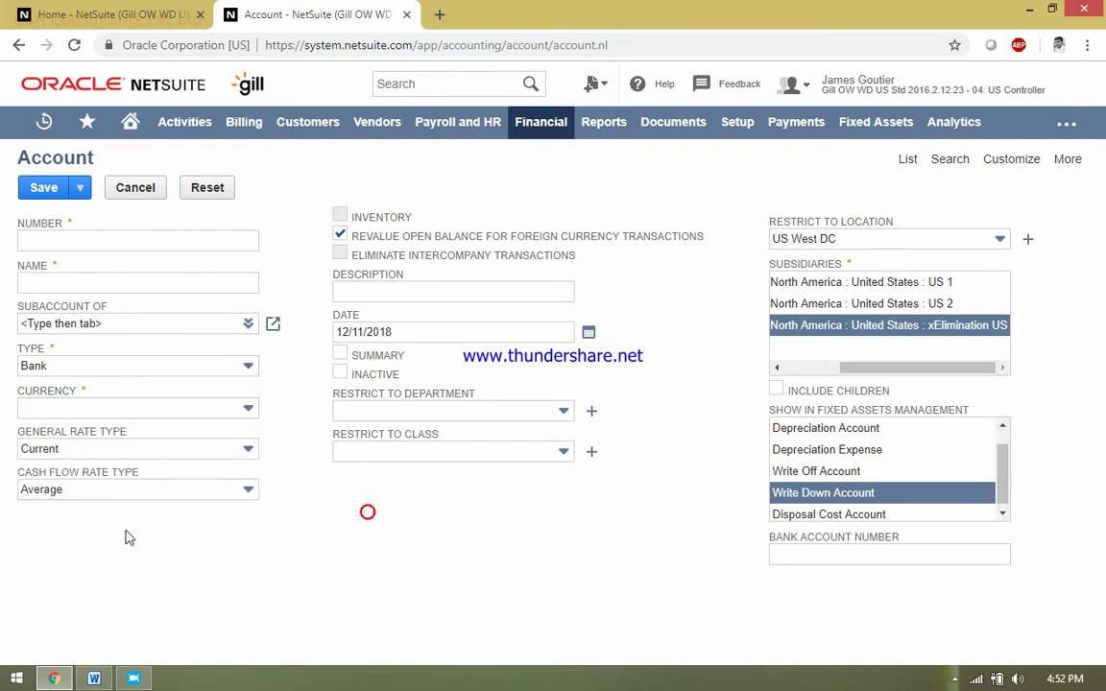
pyautogui.click(154, 493)
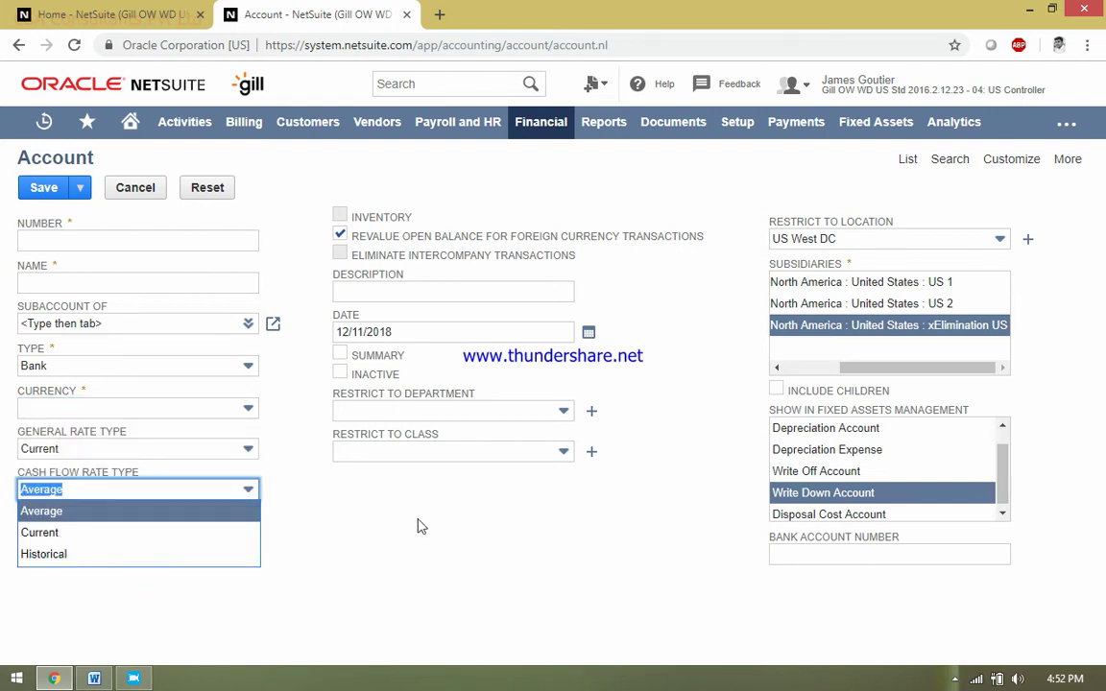
pyautogui.click(376, 467)
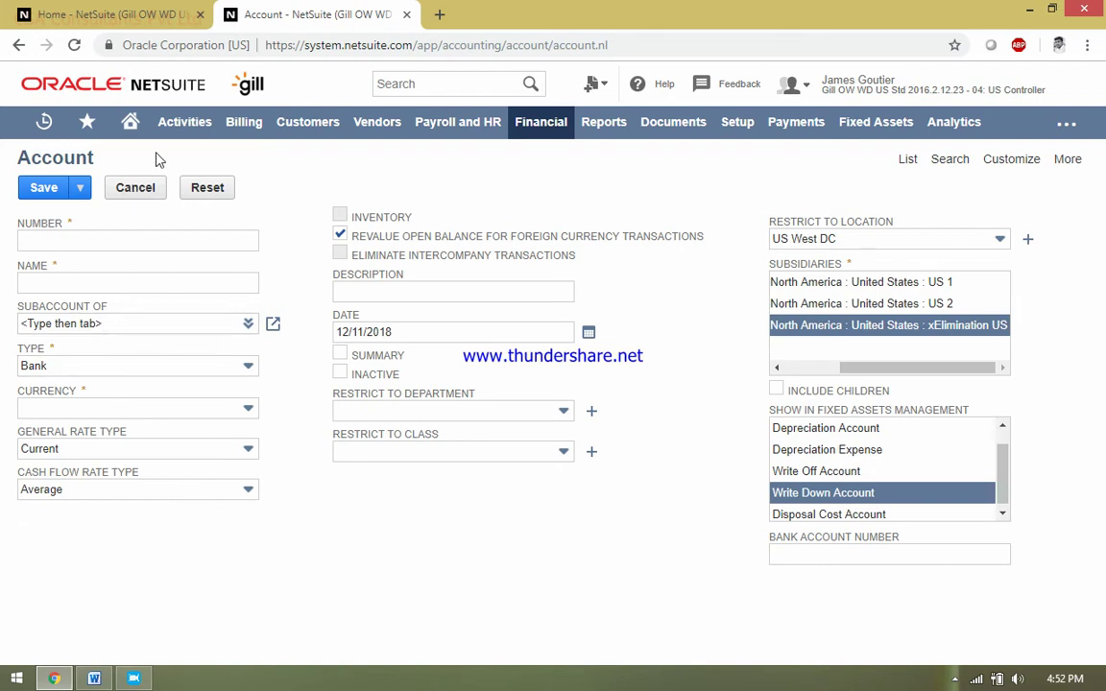
pyautogui.click(408, 15)
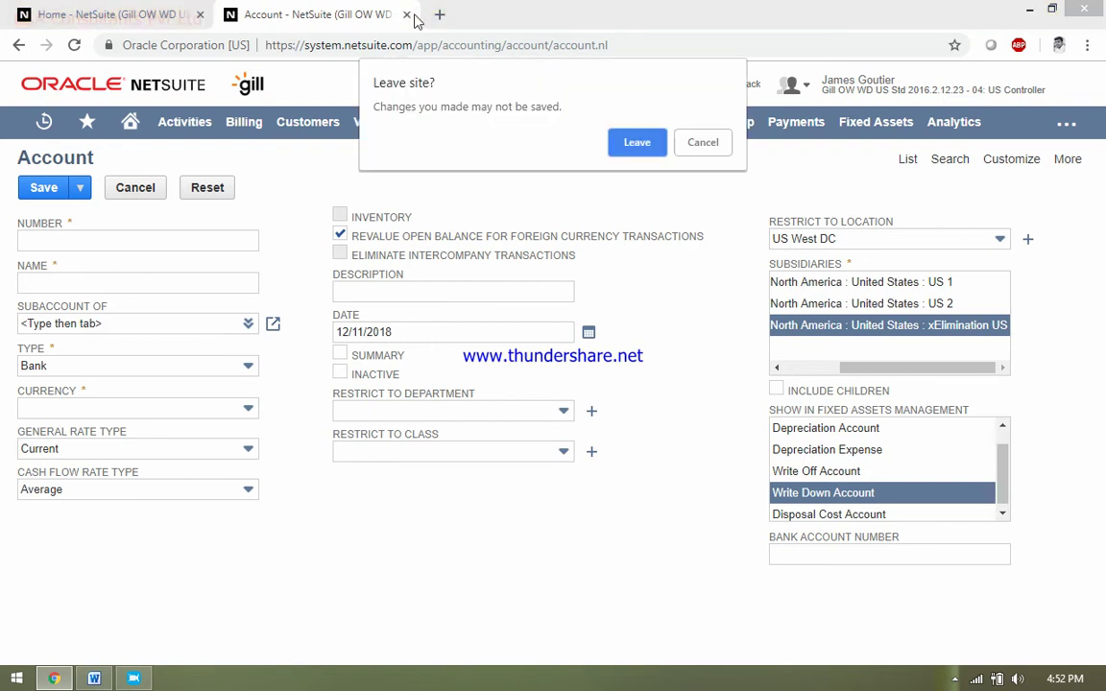
pyautogui.click(637, 151)
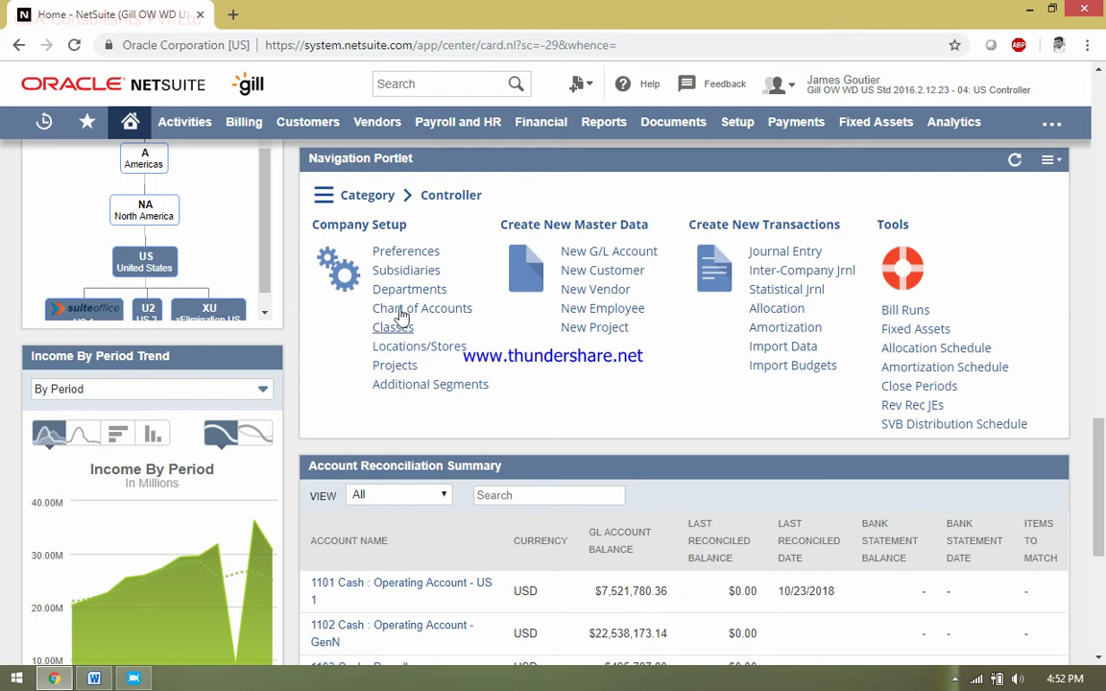
# View the Departments list from the Controller portlet's Company Setup links, close it, and open the Subsidiaries list.
pyautogui.click(403, 291)
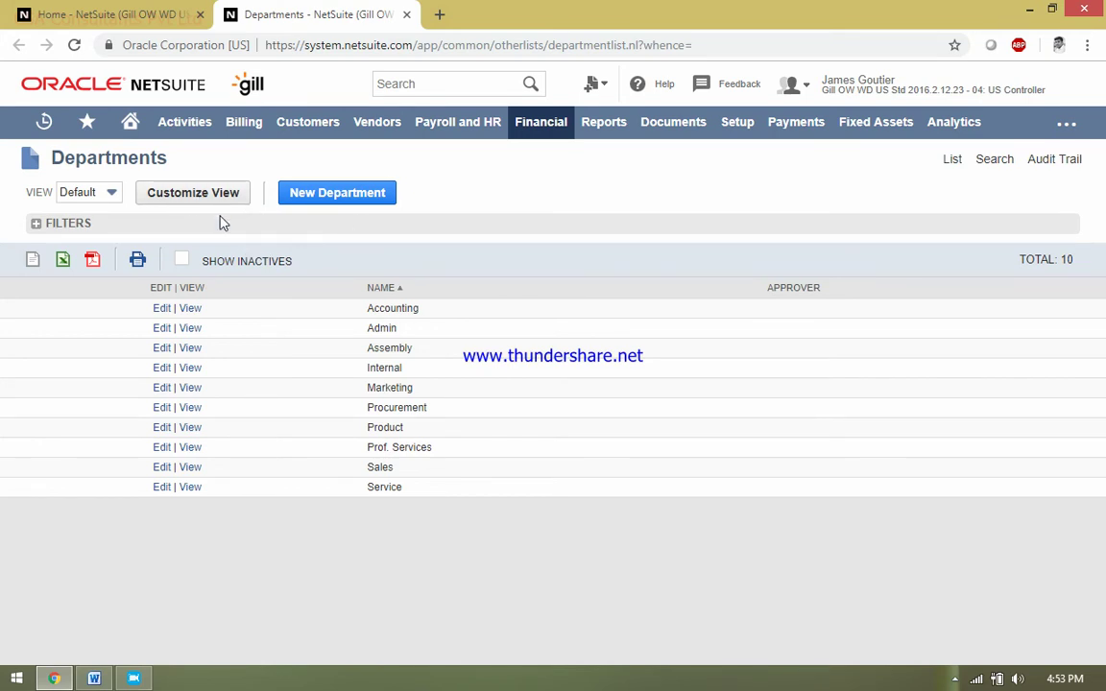
pyautogui.click(408, 14)
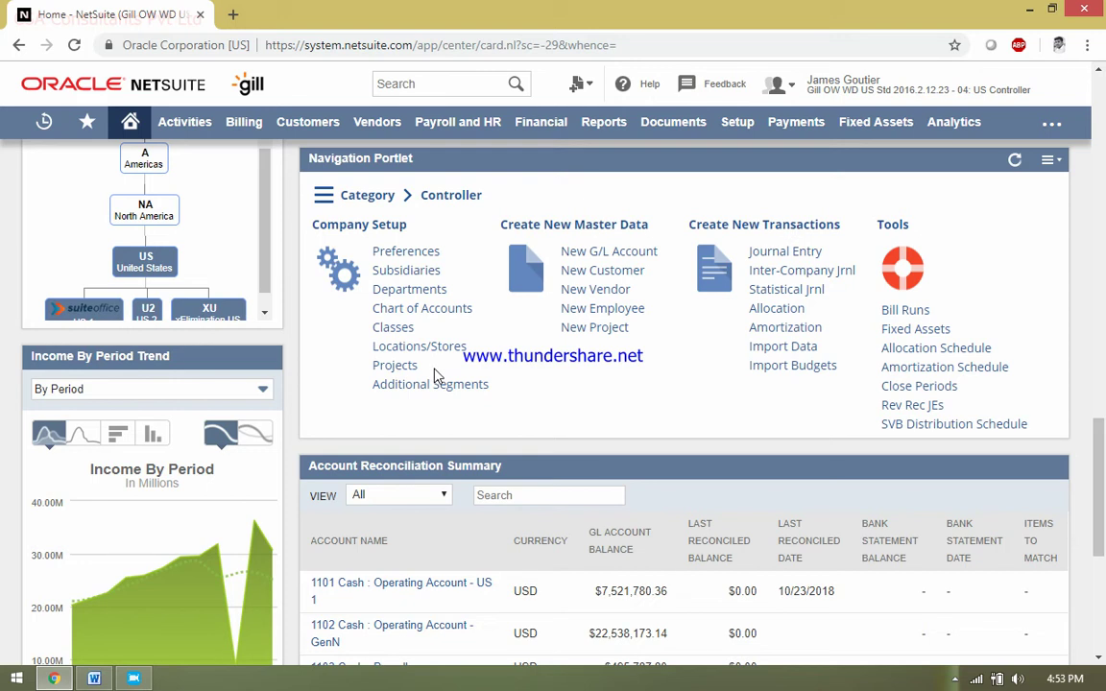
pyautogui.click(427, 270)
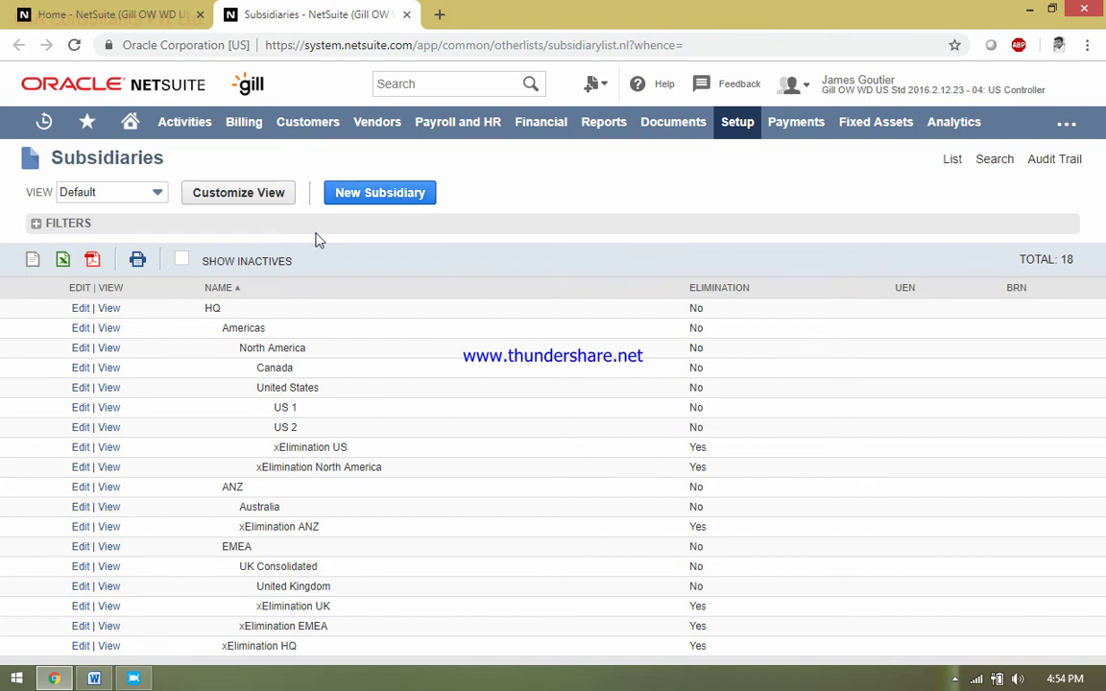
# Return to the home dashboard, open Budgets from the Banking/Budgeting links, and close the extra dashboard page.
pyautogui.click(132, 122)
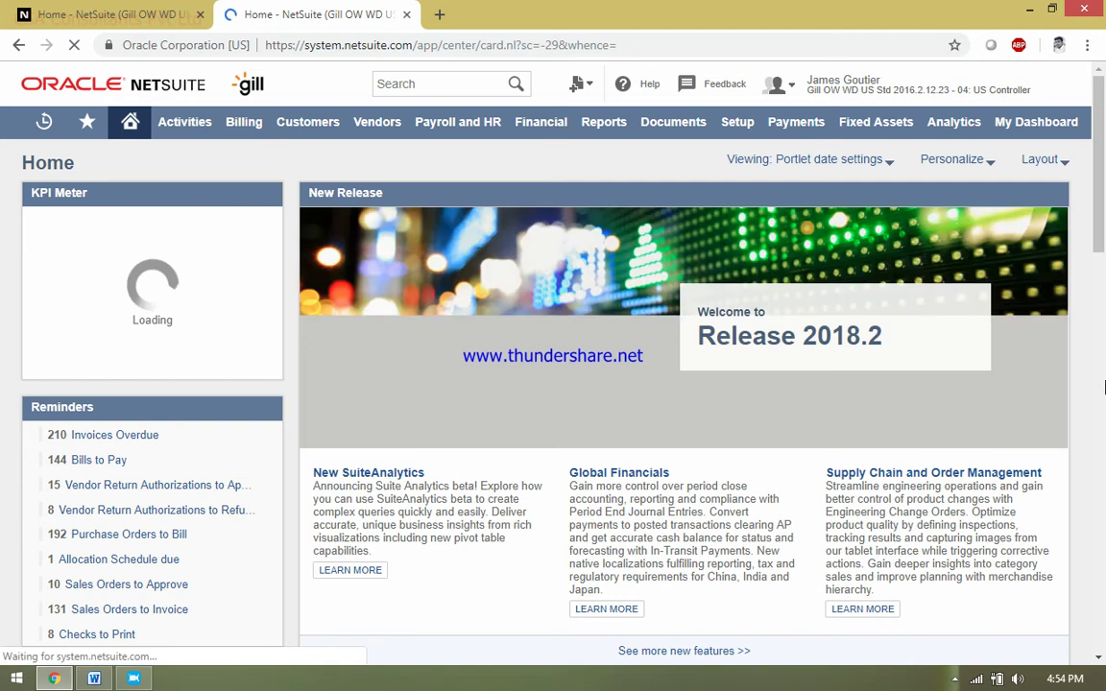
pyautogui.click(1103, 384)
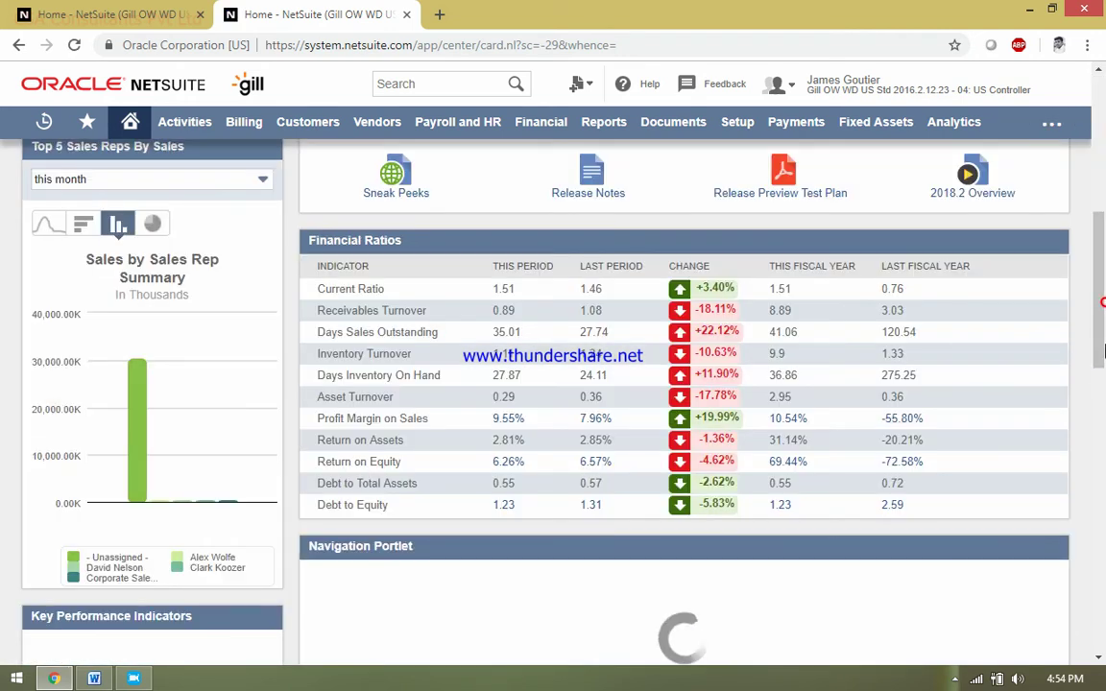
pyautogui.scroll(-3, 1104, 353)
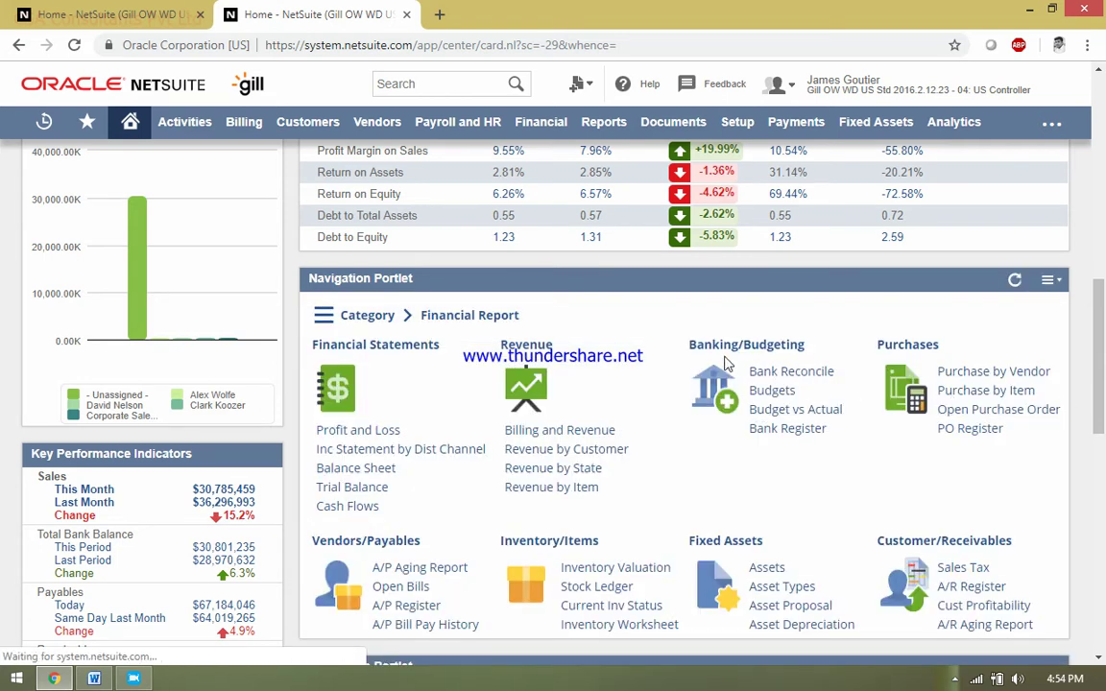
pyautogui.click(782, 394)
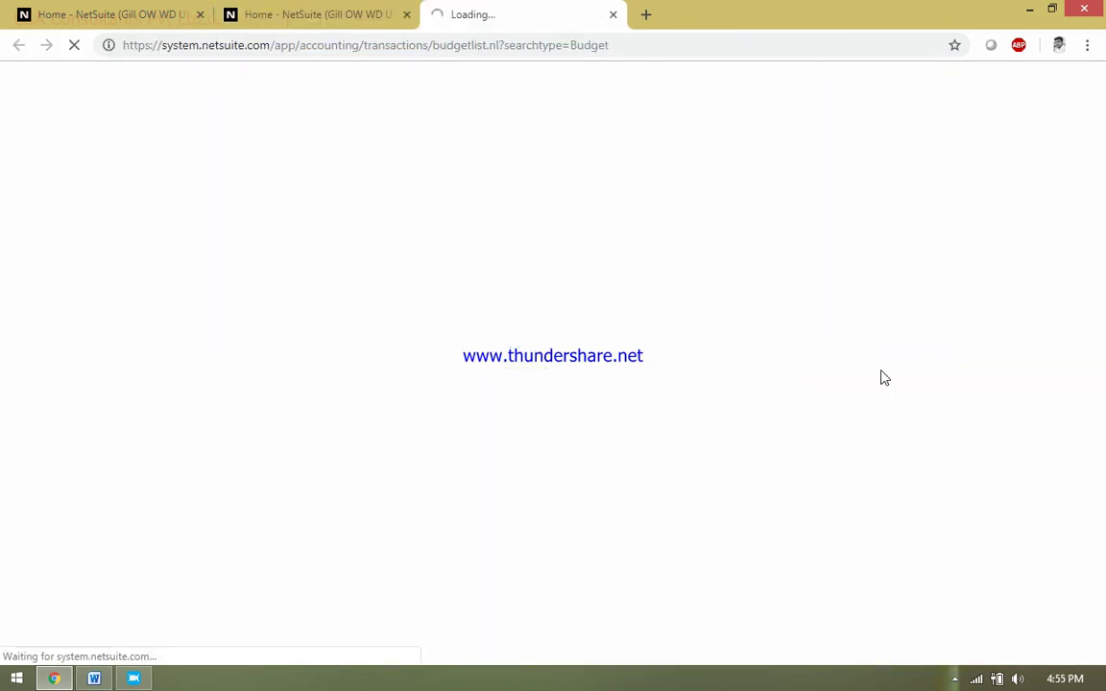
pyautogui.click(409, 19)
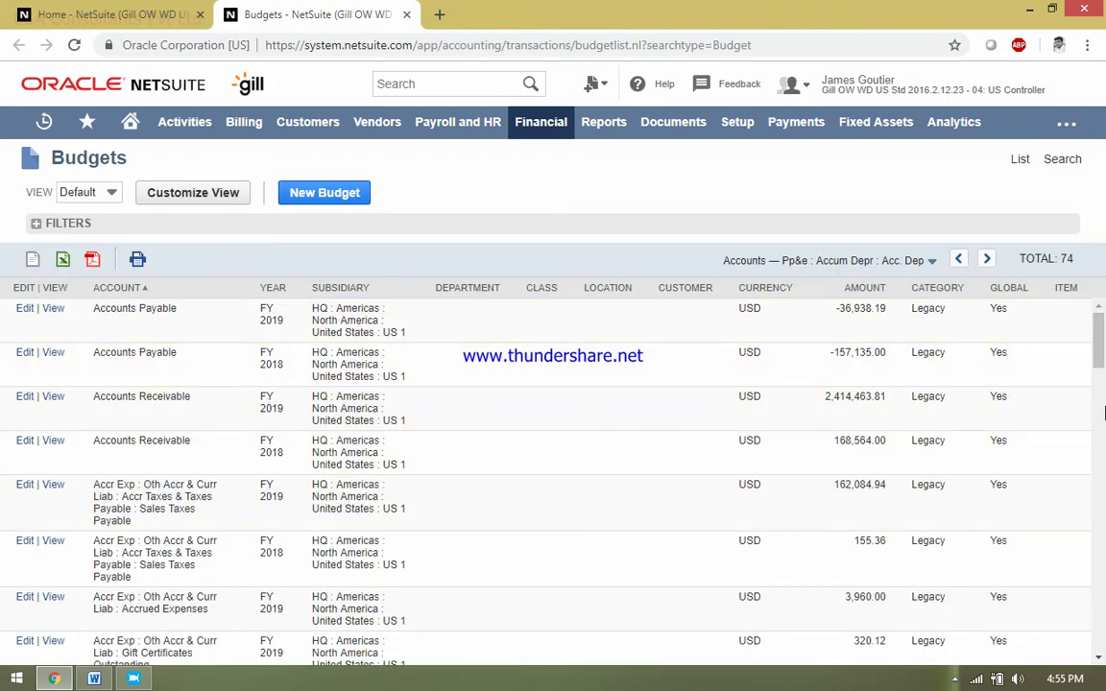
# Look through the Budgets list and start a new budget.
pyautogui.scroll(-1, 989, 298)
pyautogui.scroll(1, 970, 279)
pyautogui.click(334, 197)
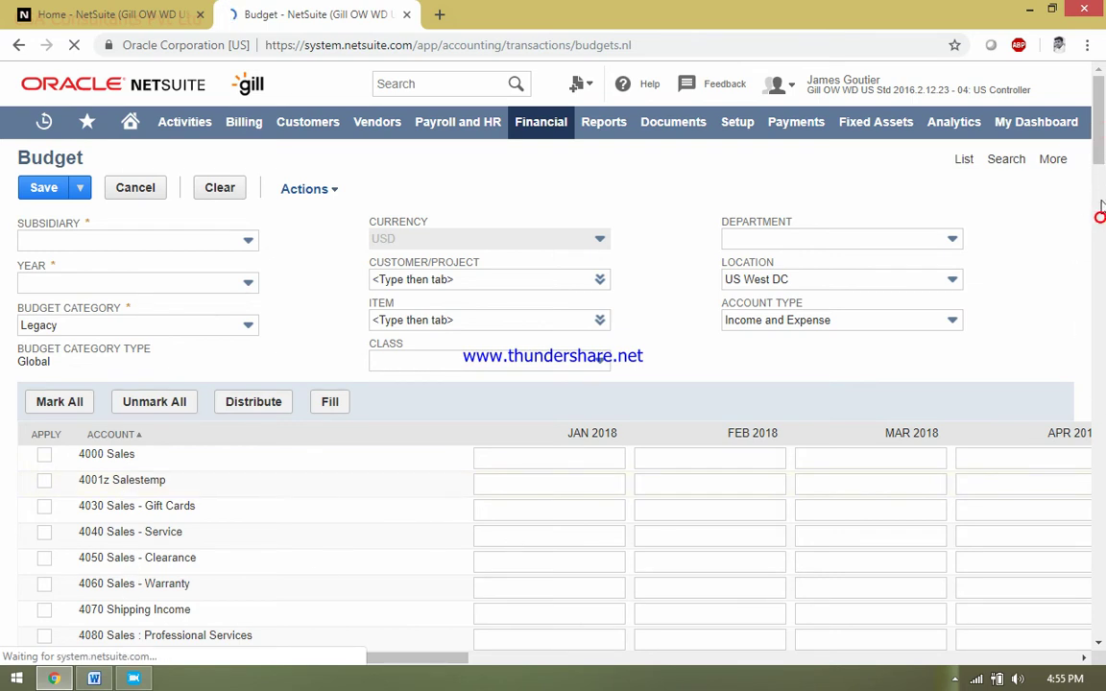
# Enter 100000 in January 2018 for 4000 Sales, mark that account to apply, and distribute the amount across the months.
pyautogui.scroll(-4, 1104, 166)
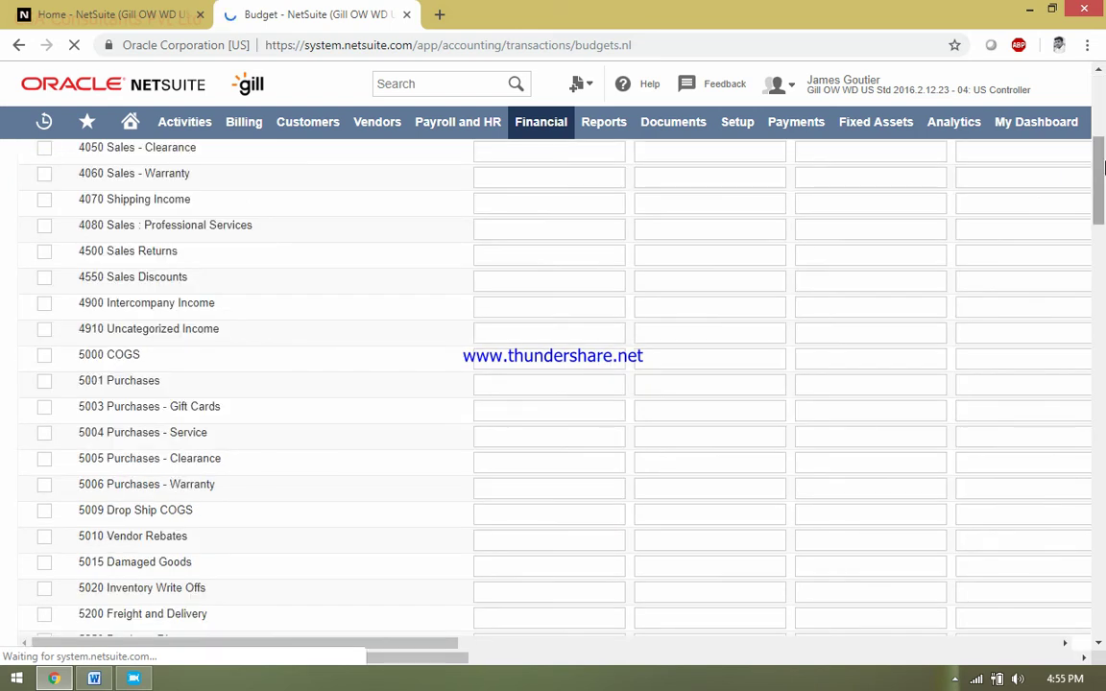
pyautogui.moveTo(1104, 168)
pyautogui.mouseDown()
pyautogui.moveTo(1104, 186)
pyautogui.moveTo(1104, 166)
pyautogui.mouseUp()
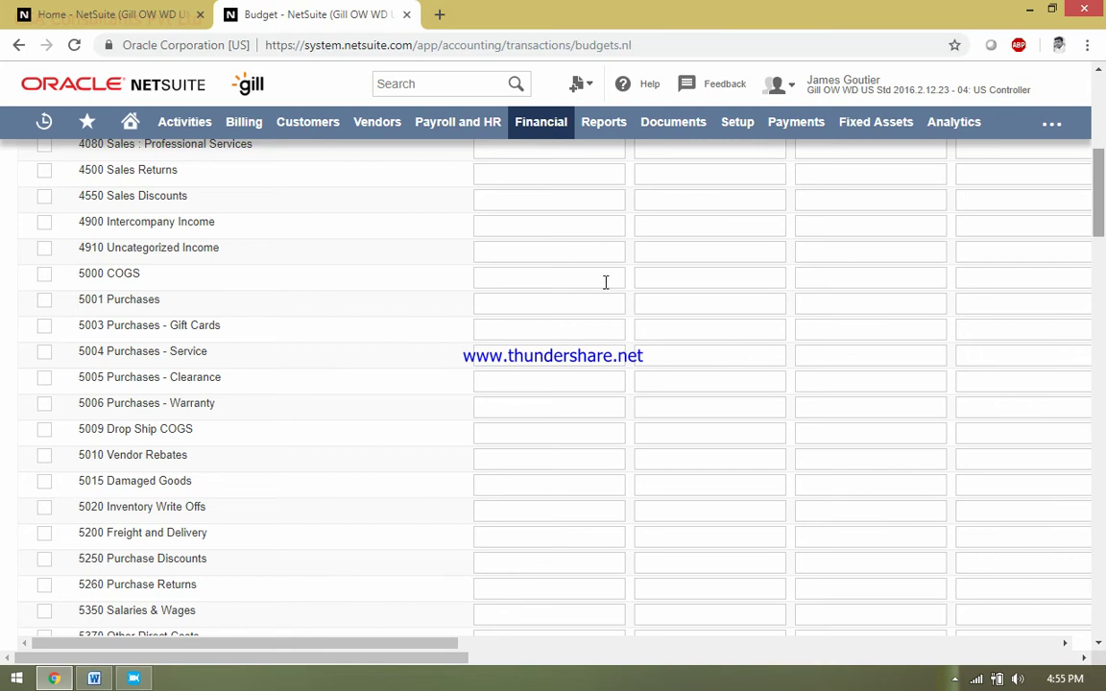
pyautogui.click(530, 303)
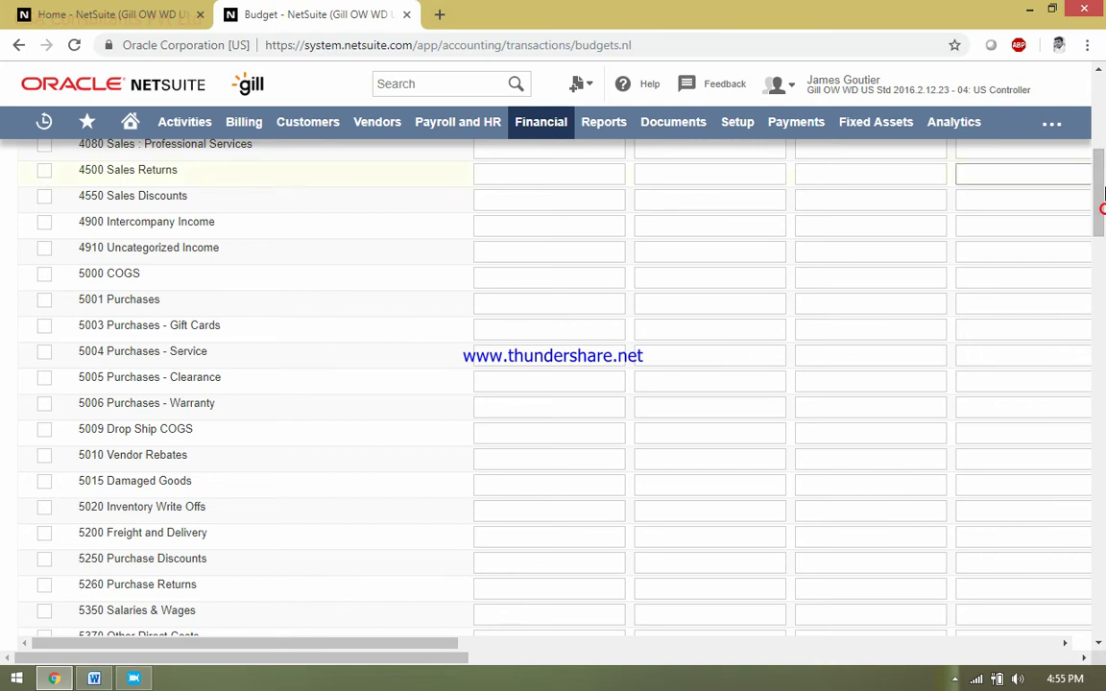
pyautogui.moveTo(1105, 192); pyautogui.dragTo(1105, 120)
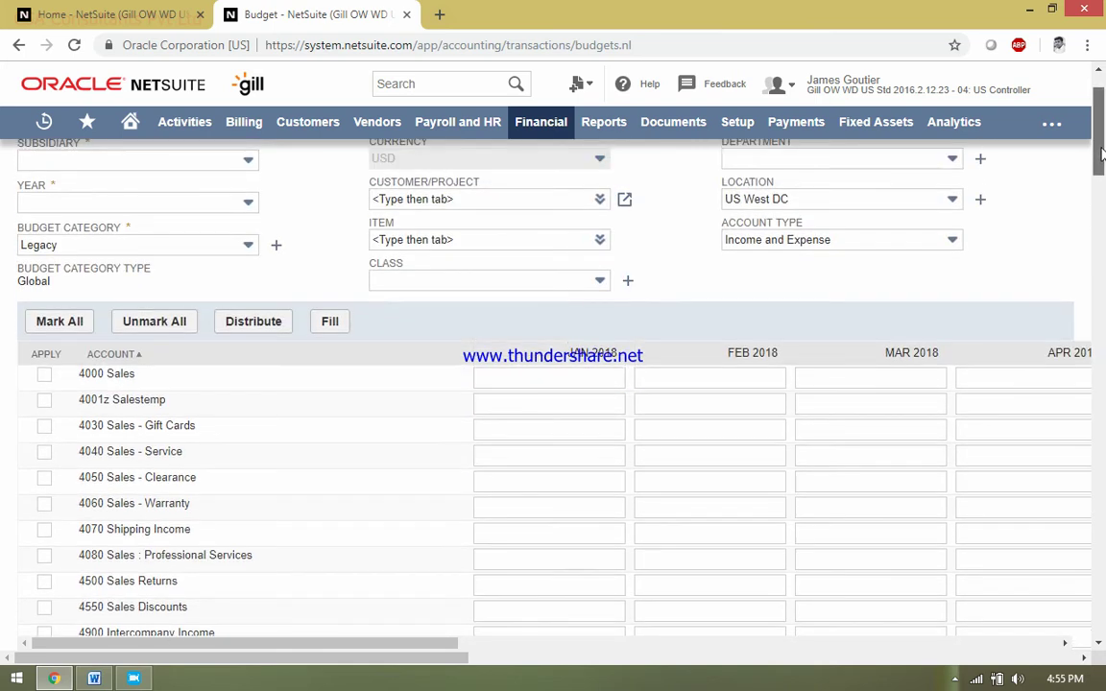
pyautogui.click(517, 378)
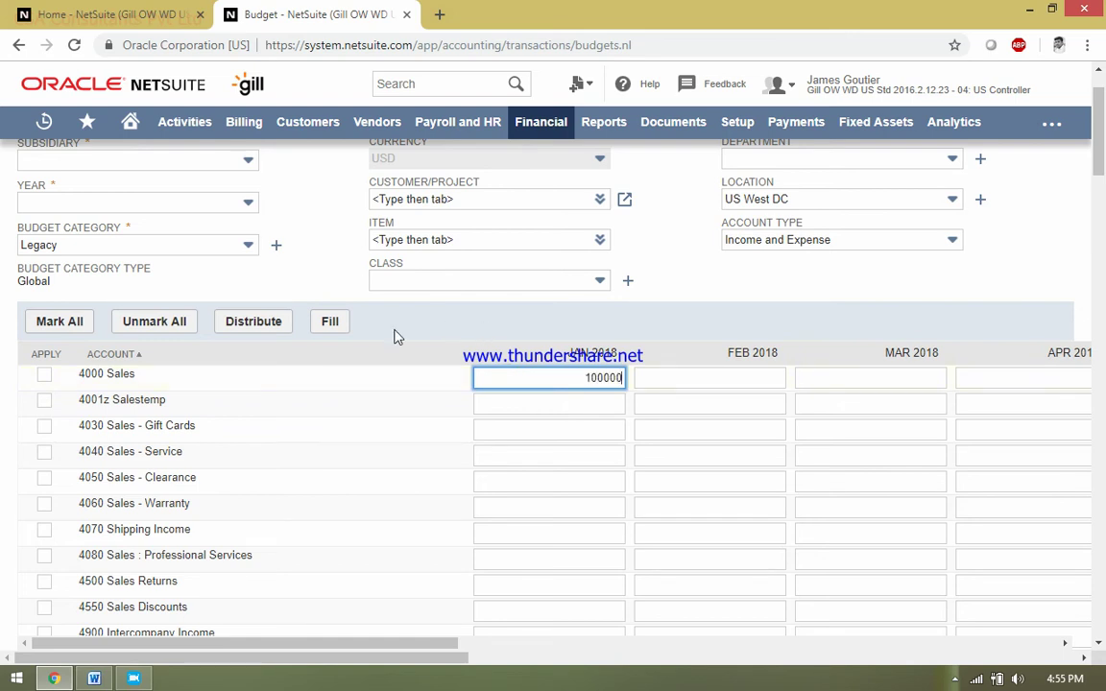
pyautogui.click(263, 323)
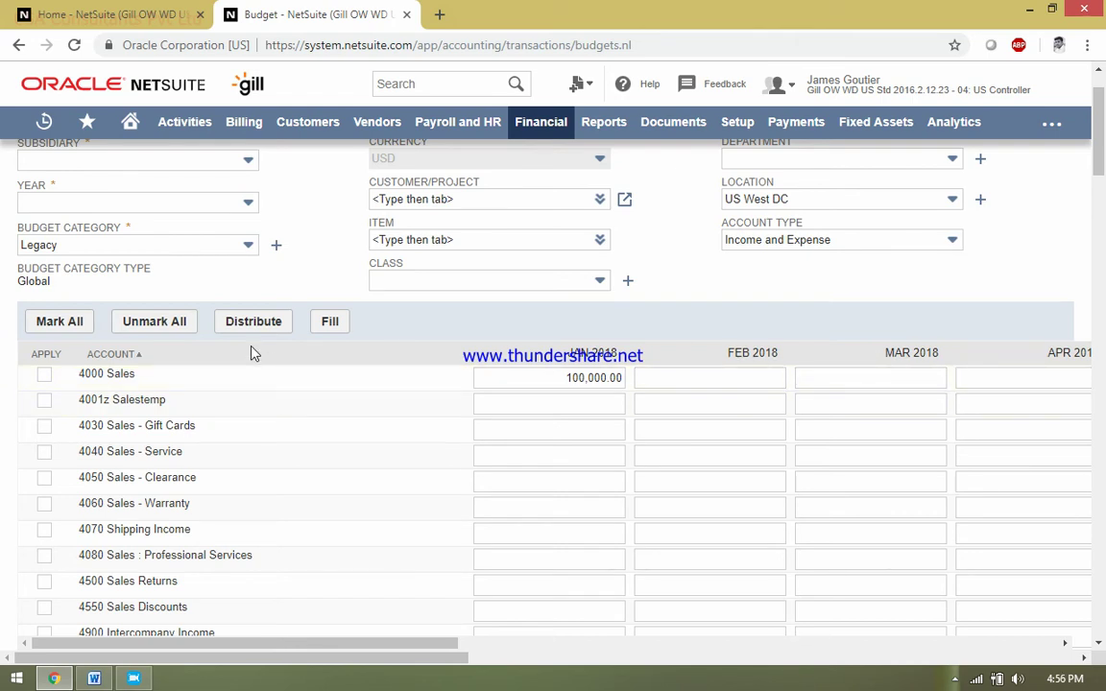
pyautogui.click(45, 376)
pyautogui.click(276, 323)
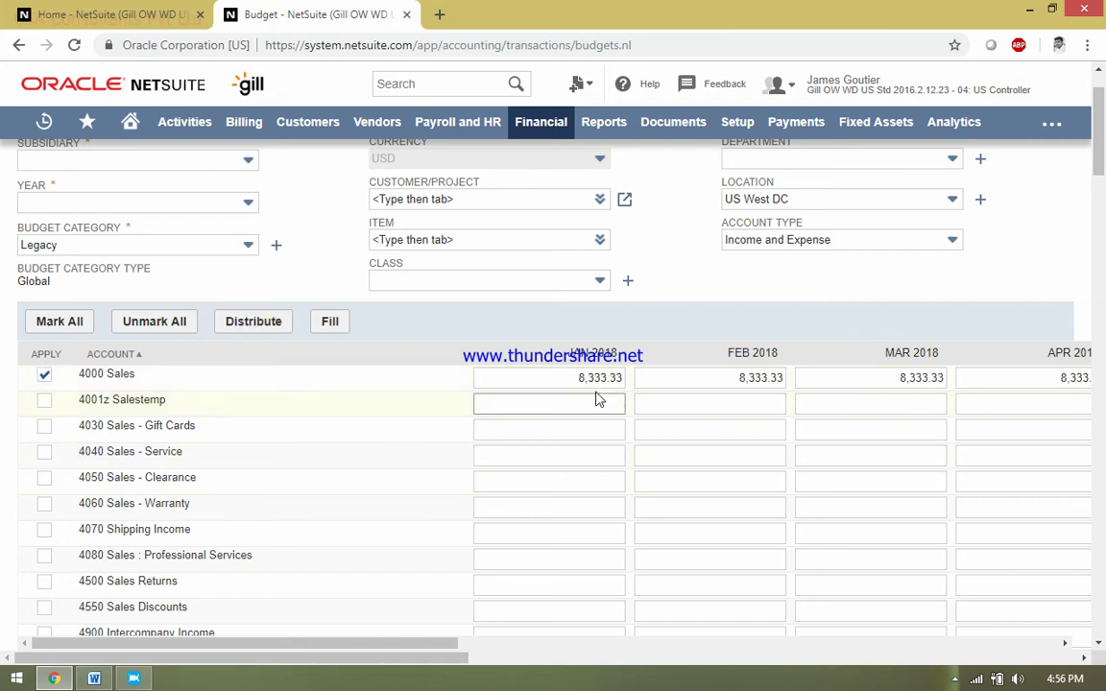
# Examine the distributed 4000 Sales amounts through December 2018 and the Total column, and return to the budget's header fields.
pyautogui.moveTo(432, 642); pyautogui.dragTo(538, 654)
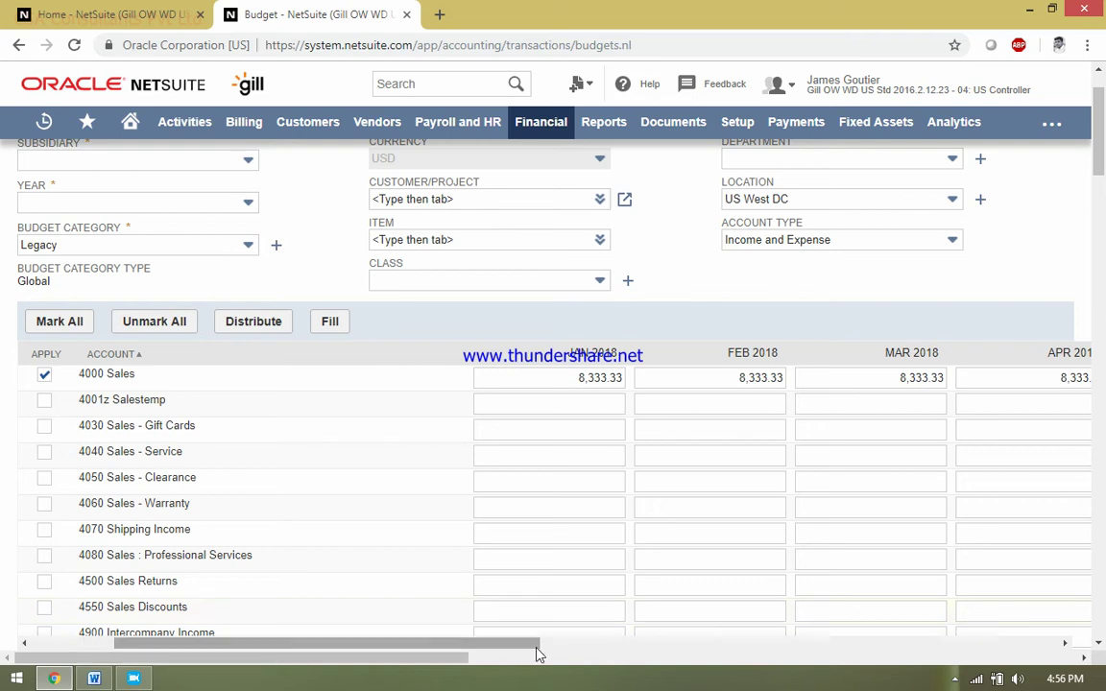
pyautogui.click(593, 644)
pyautogui.moveTo(664, 647); pyautogui.dragTo(842, 643)
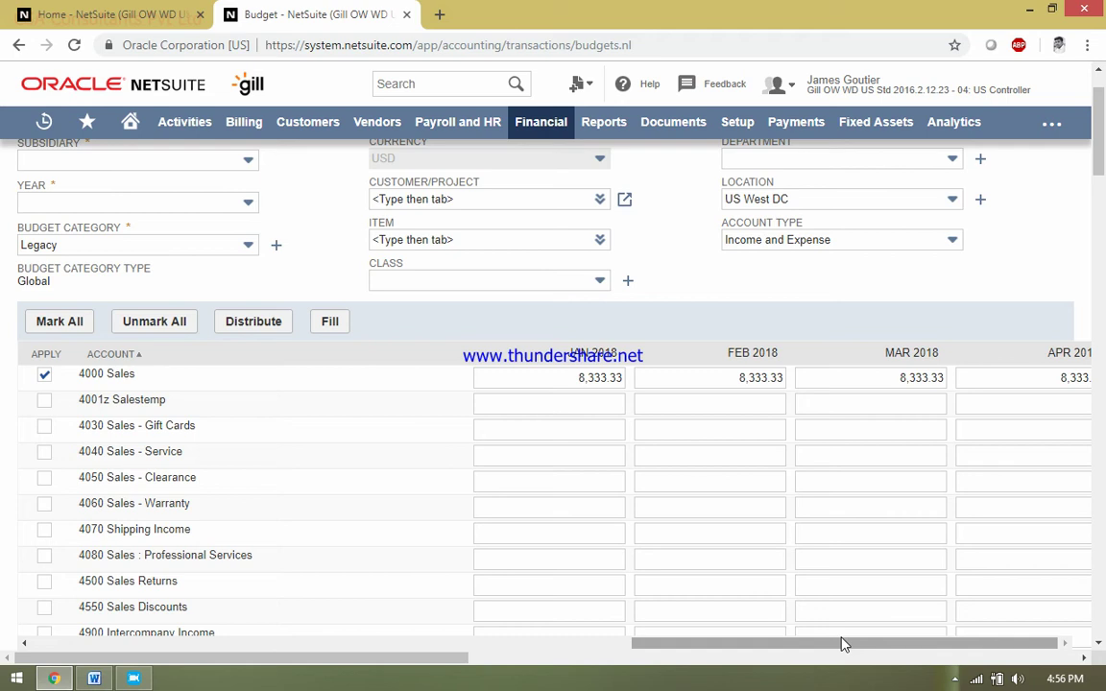
pyautogui.click(602, 649)
pyautogui.moveTo(436, 662); pyautogui.dragTo(1100, 651)
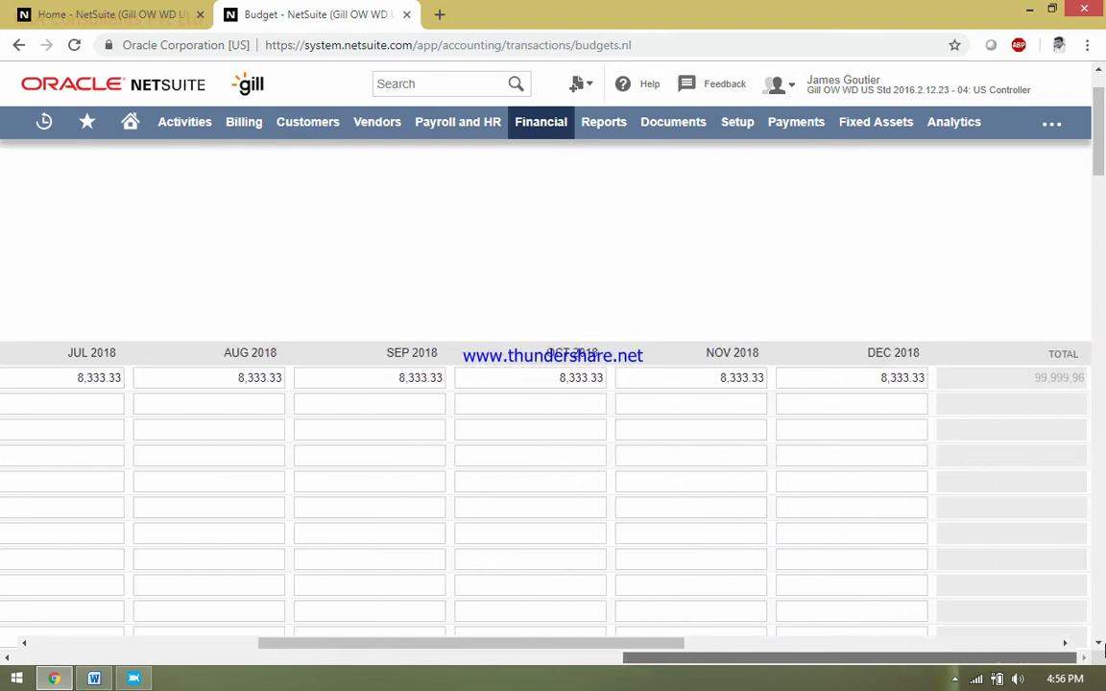
pyautogui.moveTo(1103, 651); pyautogui.dragTo(301, 677)
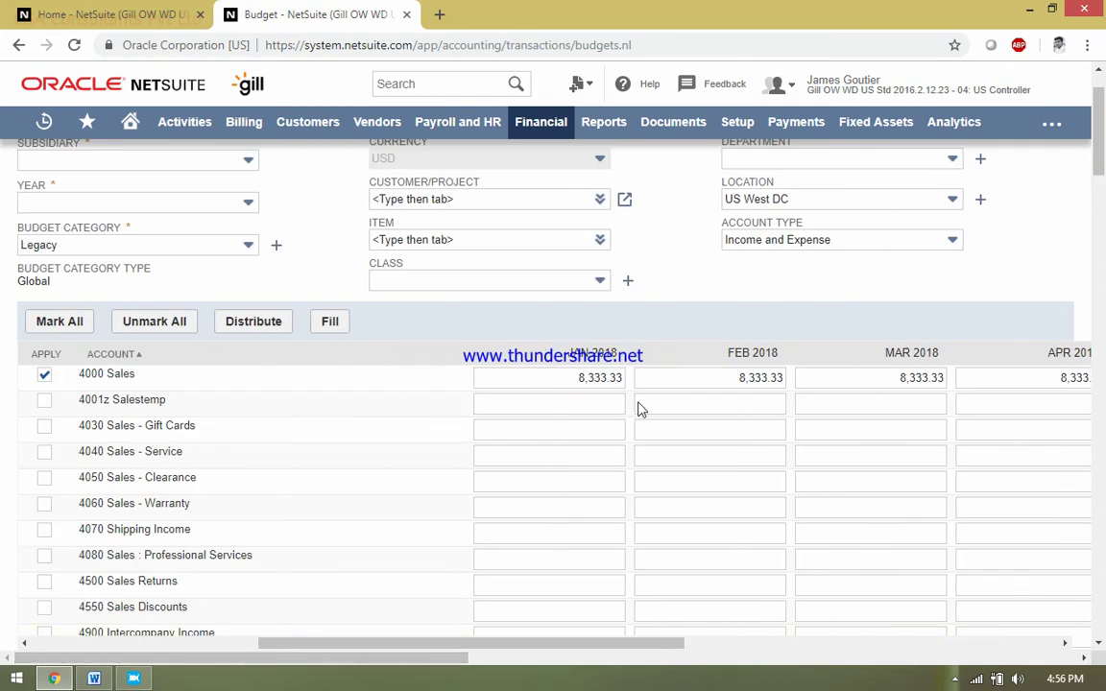
pyautogui.scroll(1, 641, 410)
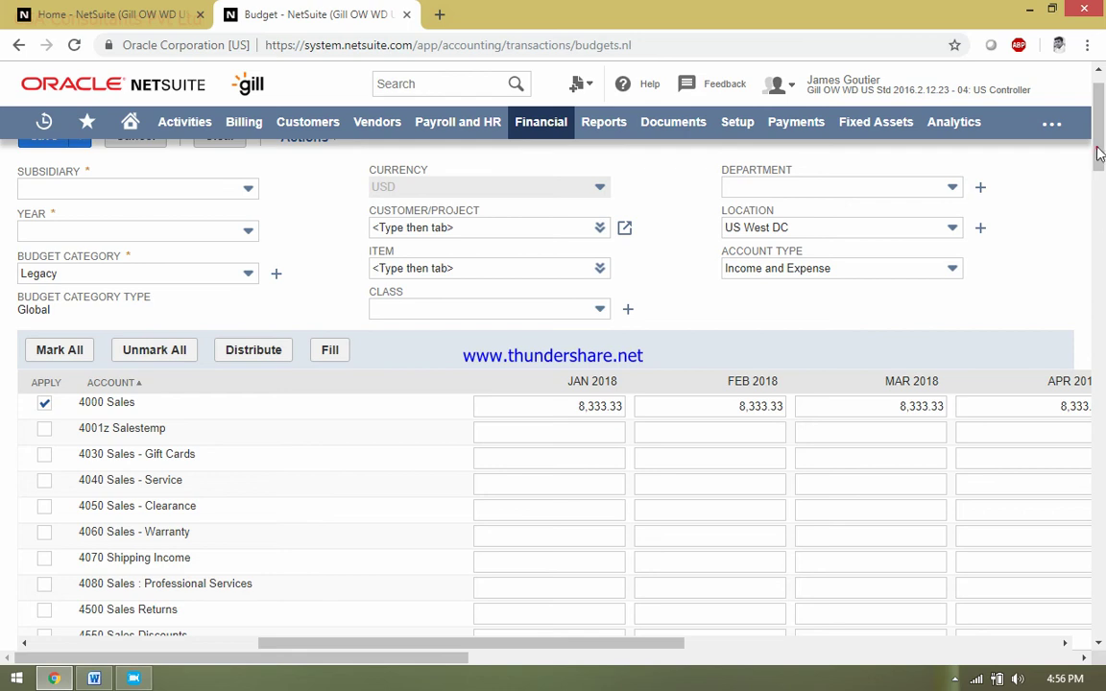
pyautogui.scroll(1, 1100, 154)
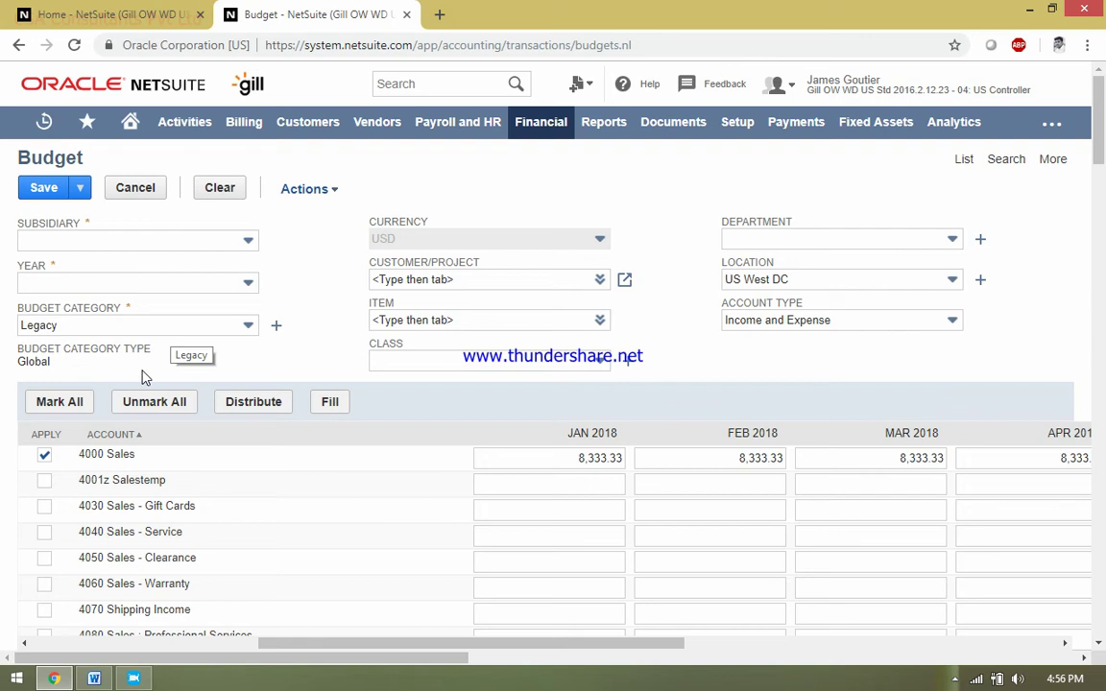
# Check the Budget Category options and close the budget page without saving, returning to the home dashboard.
pyautogui.click(144, 326)
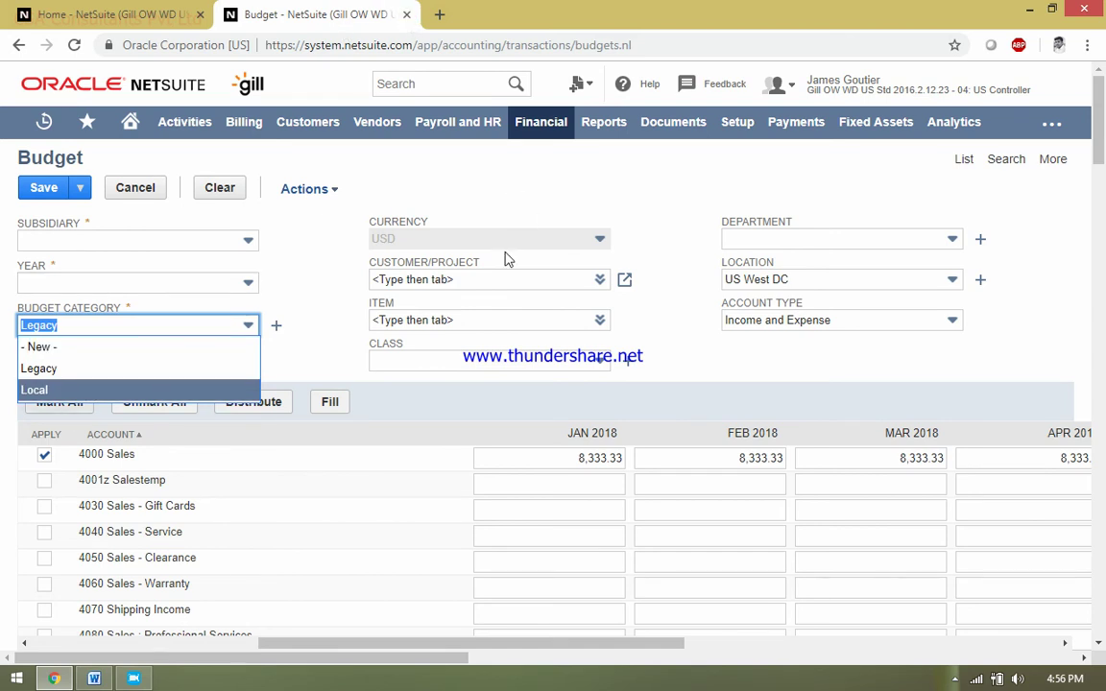
pyautogui.hotkey('ctrl', 'w')
pyautogui.press('Return')
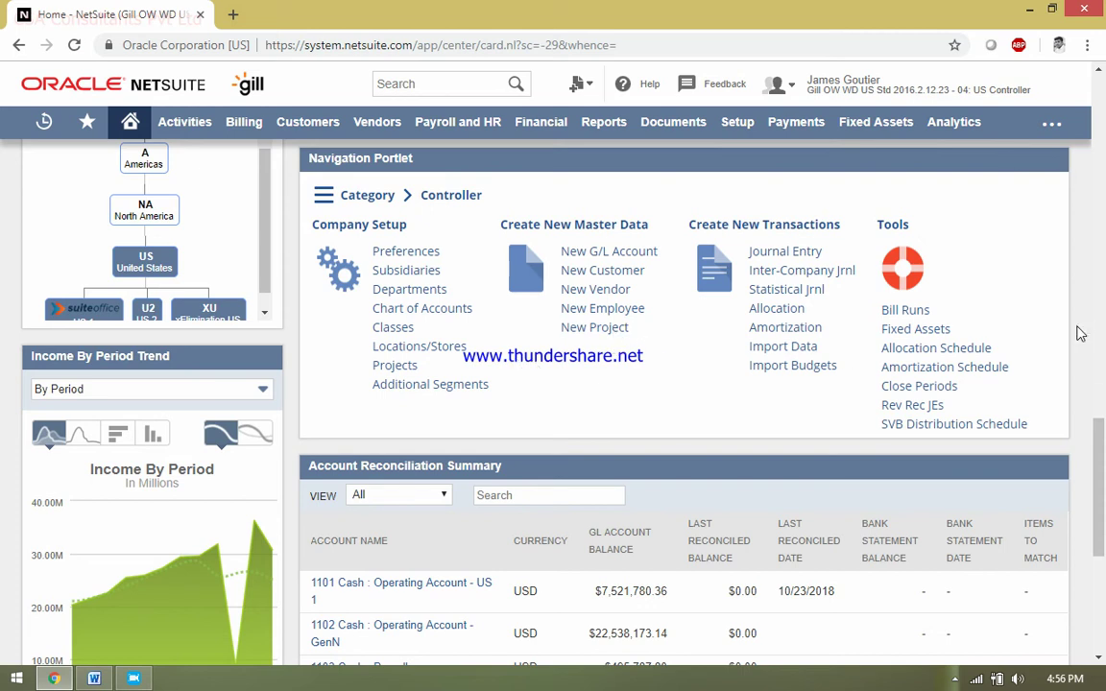
# Open Accounting Periods from the Period Close links, examine the 2018 periods, and close the page.
pyautogui.moveTo(1101, 422); pyautogui.dragTo(1104, 387)
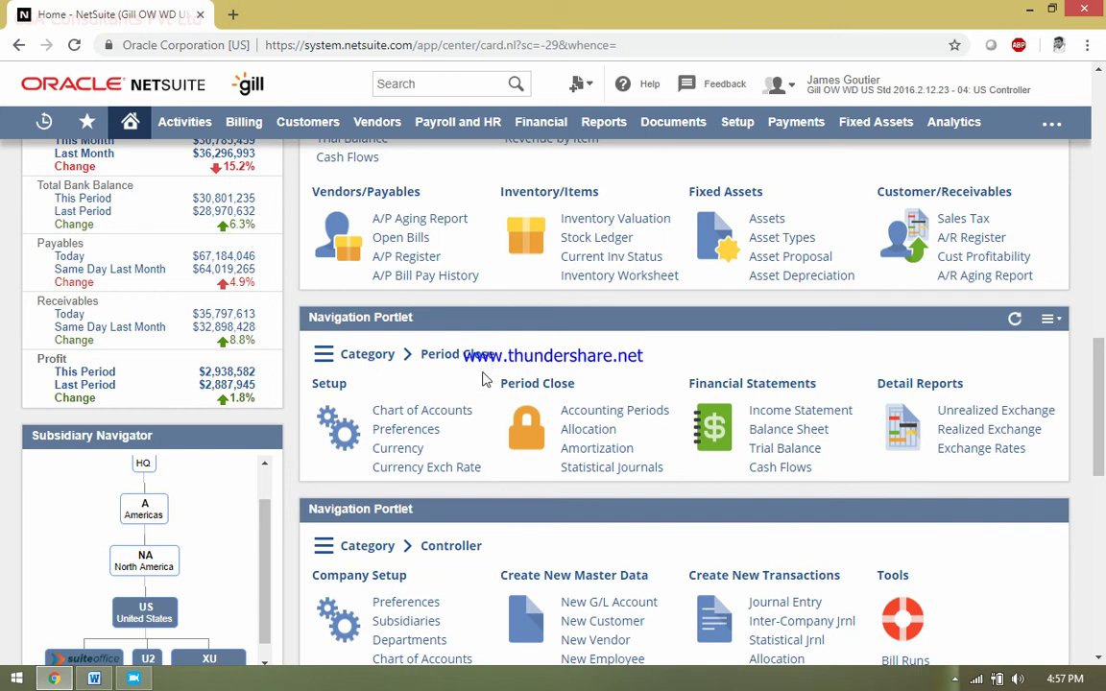
pyautogui.click(629, 419)
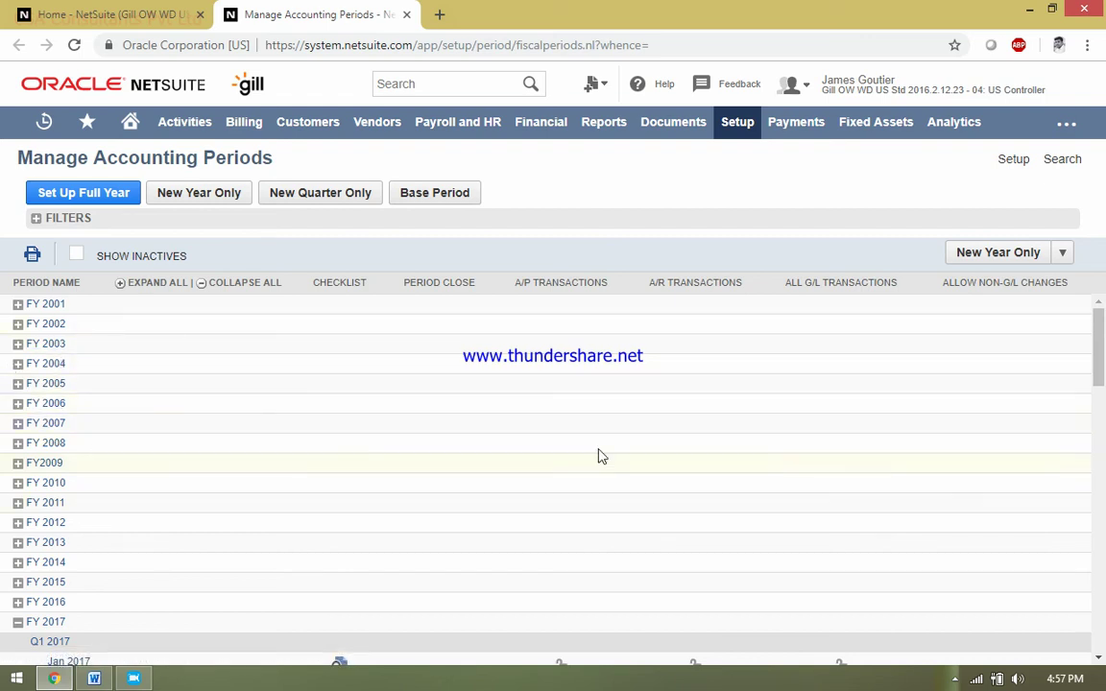
pyautogui.moveTo(1095, 332); pyautogui.dragTo(1100, 514)
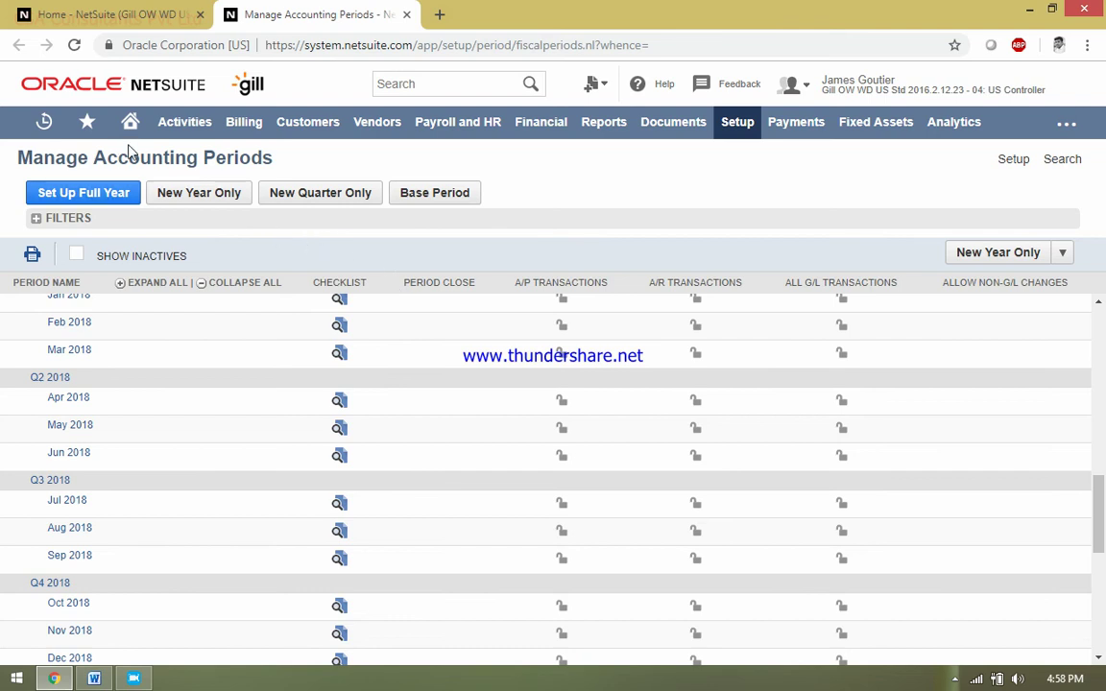
pyautogui.click(407, 14)
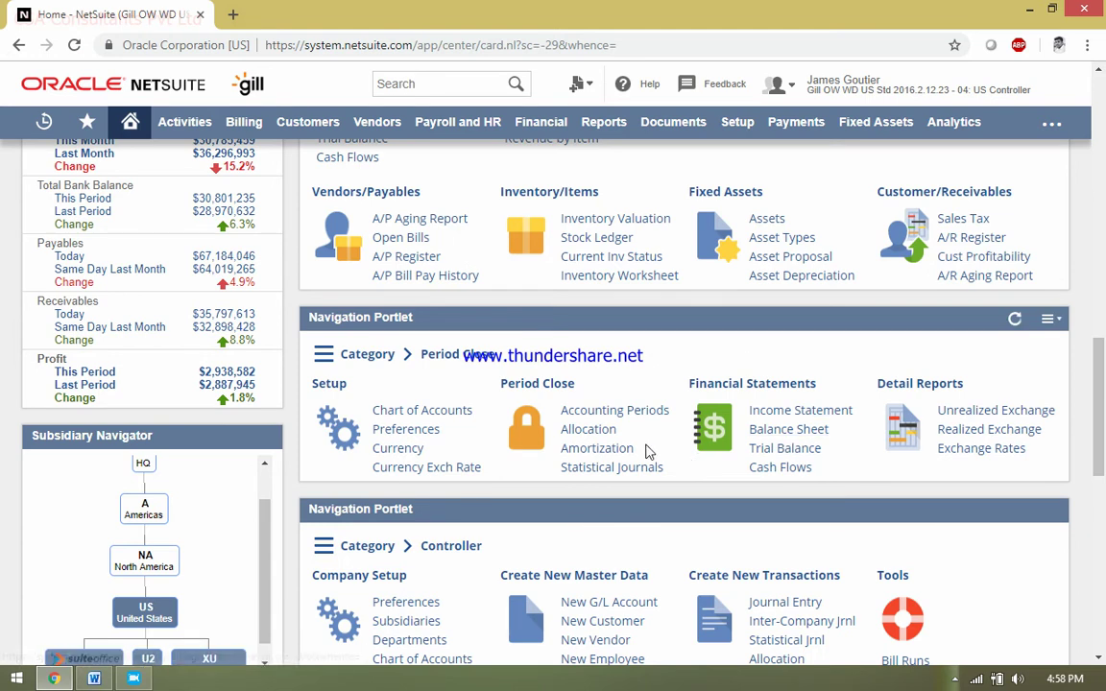
# Open Allocation from the Period Close links and open the US Retail Advertising Store Dynam Alloc schedule for editing.
pyautogui.click(600, 432)
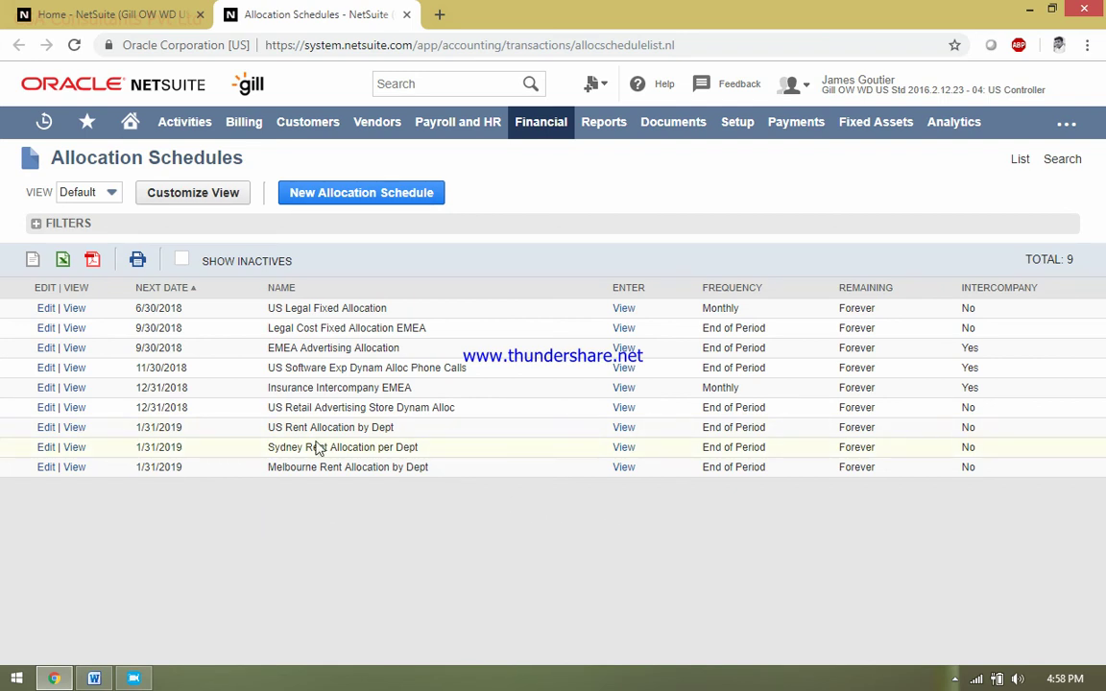
pyautogui.click(46, 408)
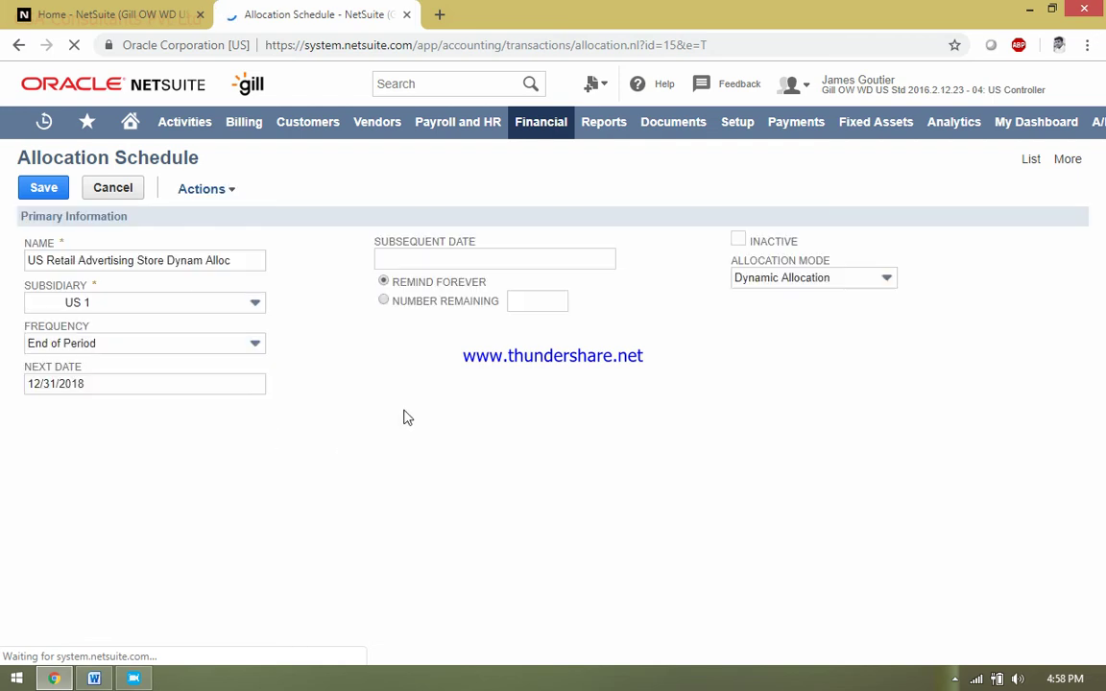
pyautogui.moveTo(1104, 311); pyautogui.dragTo(1105, 523)
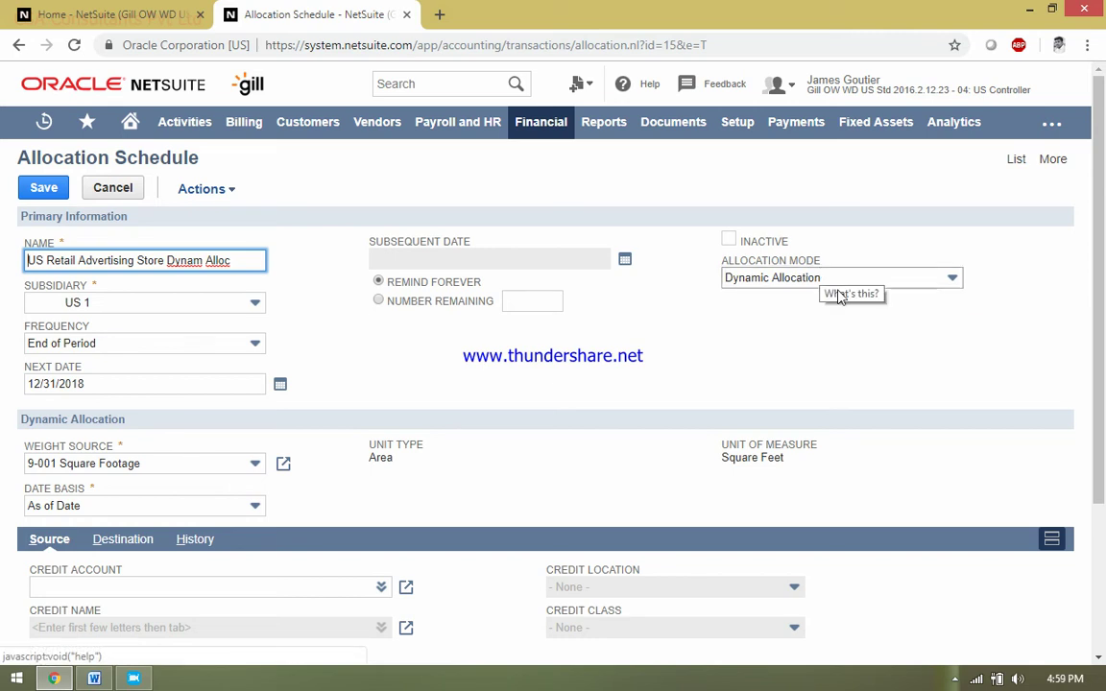
# Check the Allocation Mode options and leave the allocation schedule without saving.
pyautogui.click(785, 279)
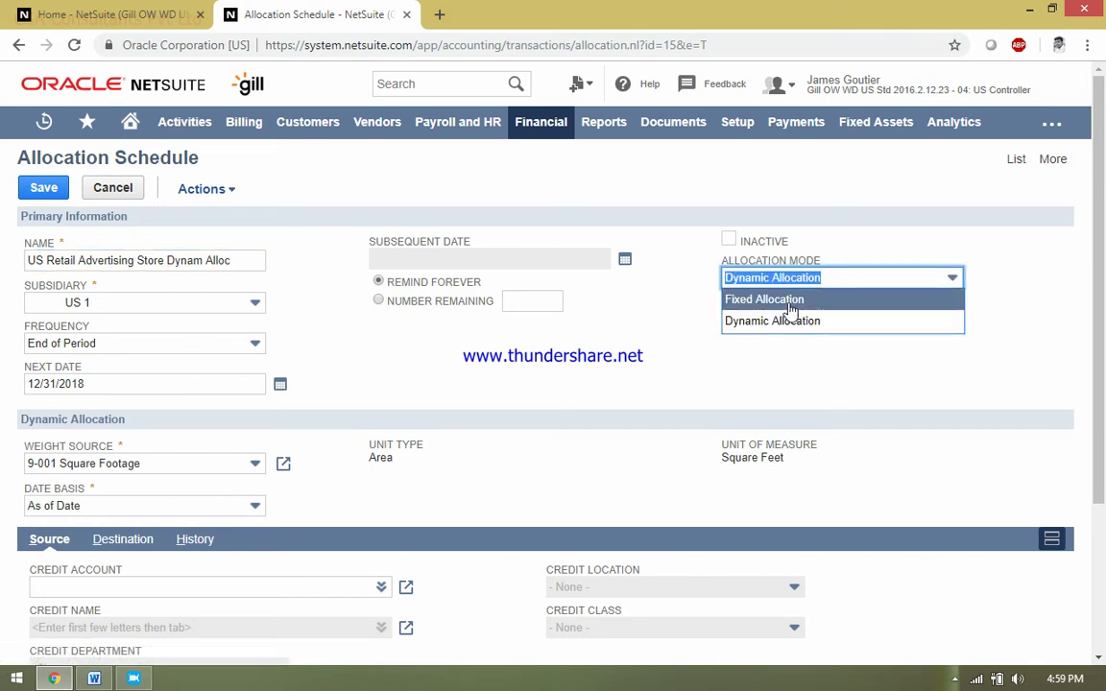
pyautogui.click(590, 342)
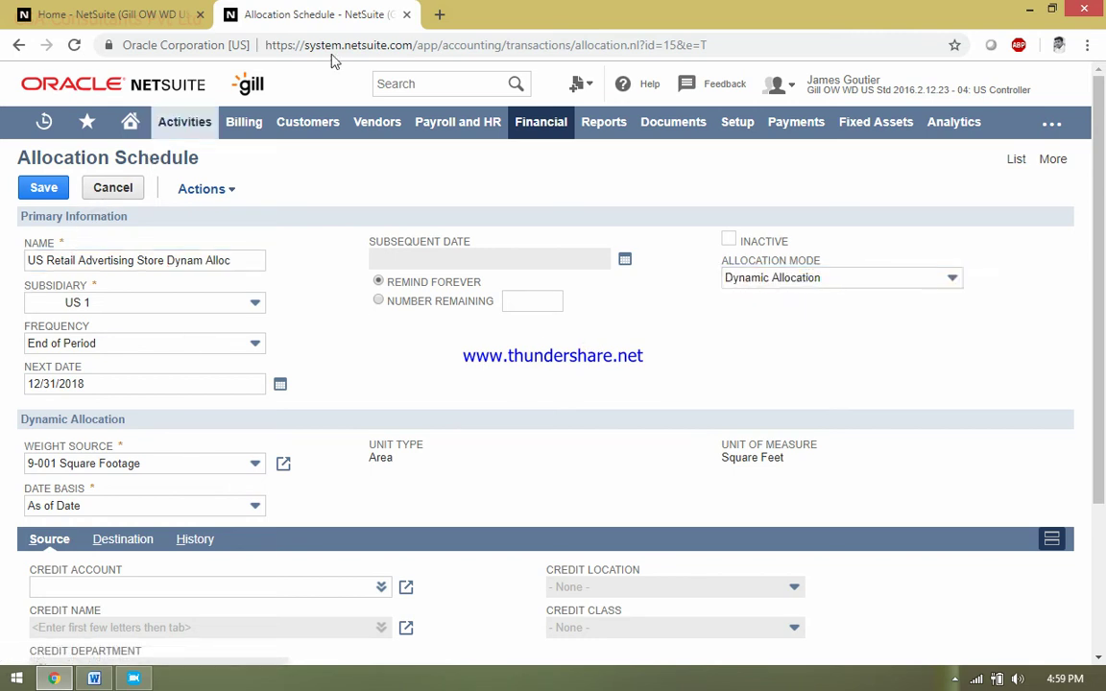
pyautogui.click(406, 14)
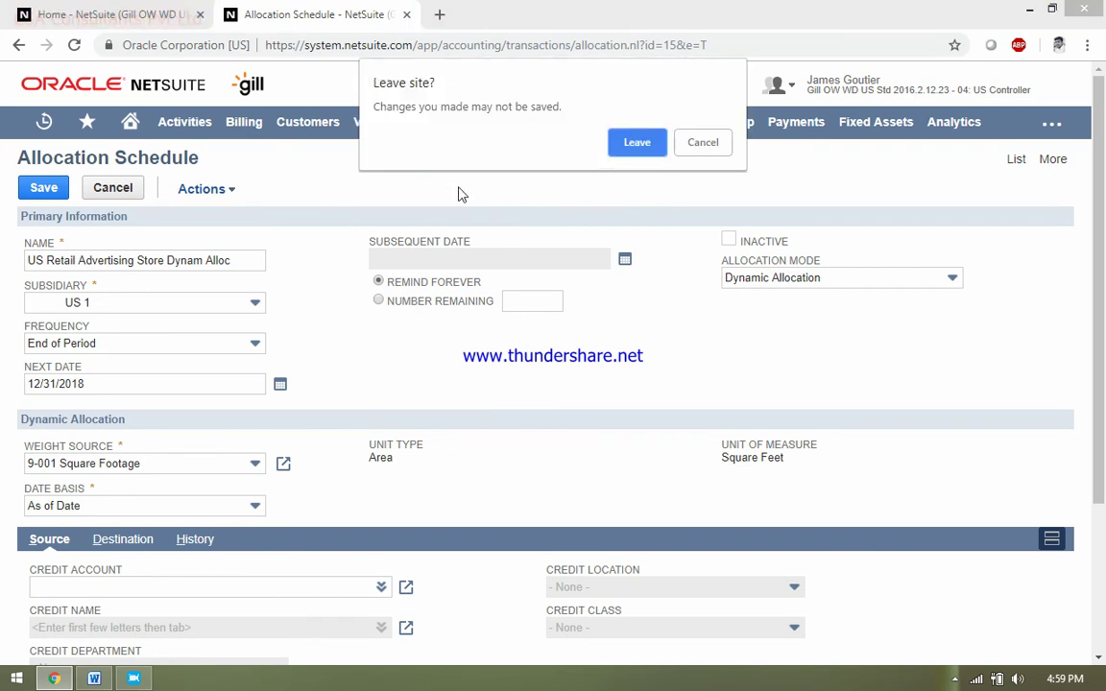
pyautogui.click(637, 142)
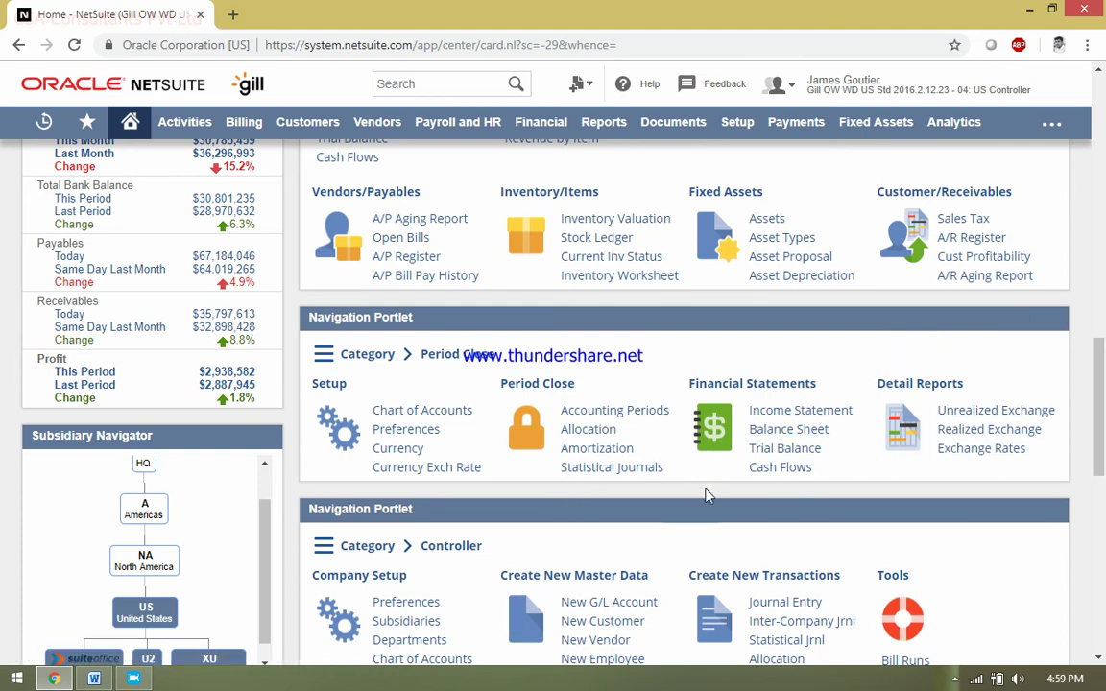
# View the Currency Exchange Rates list, close it, and look over the dashboard's Financial Report, Period Close and Controller links.
pyautogui.click(444, 470)
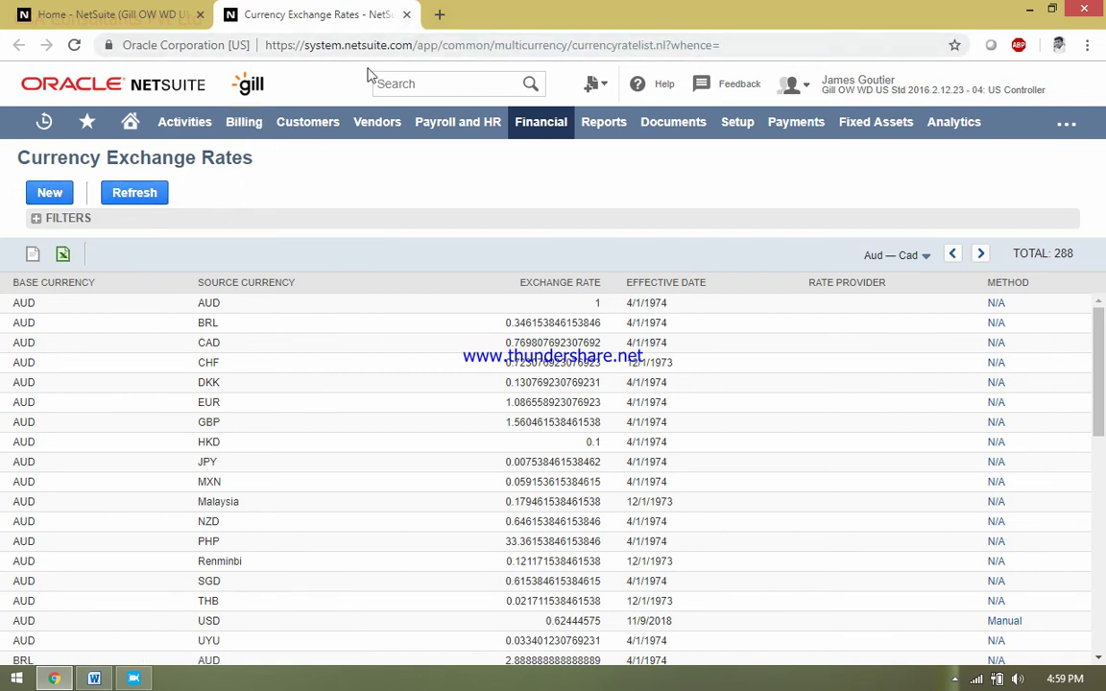
pyautogui.click(406, 15)
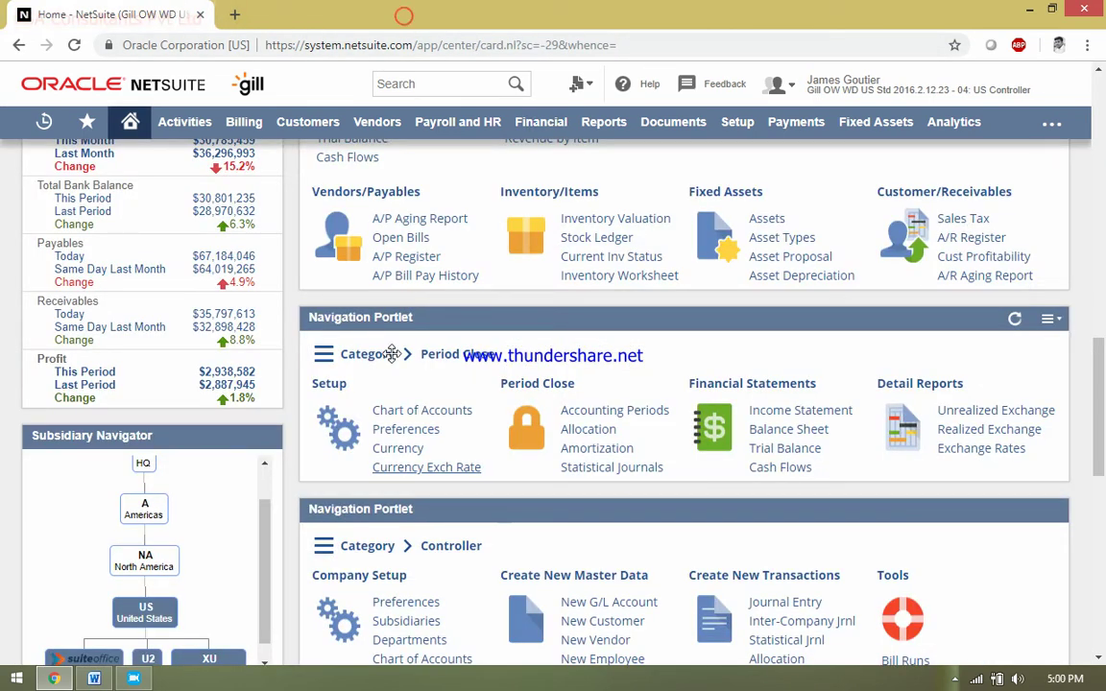
pyautogui.moveTo(394, 360)
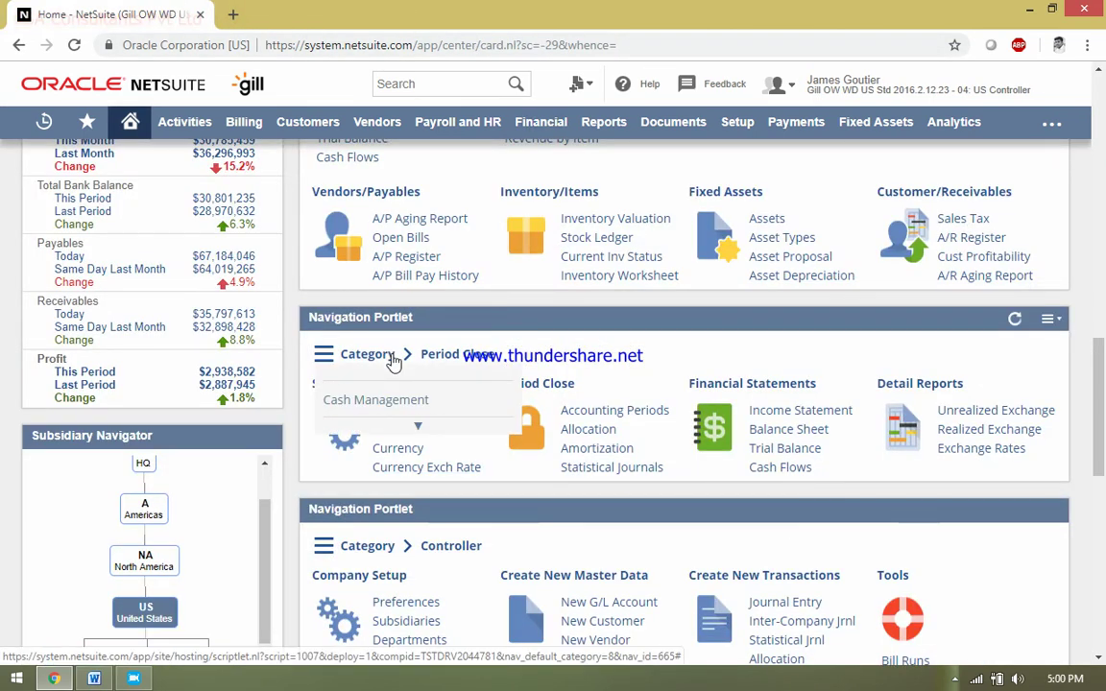
pyautogui.scroll(1, 1103, 365)
pyautogui.scroll(2, 1104, 365)
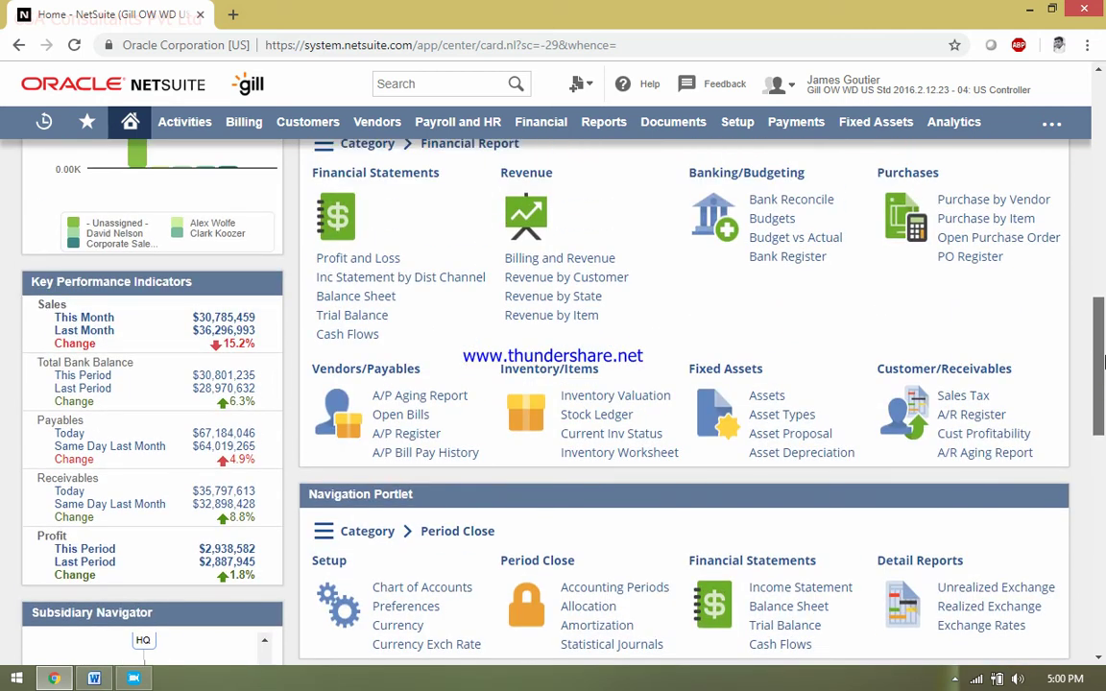
pyautogui.moveTo(1105, 363); pyautogui.dragTo(1105, 315)
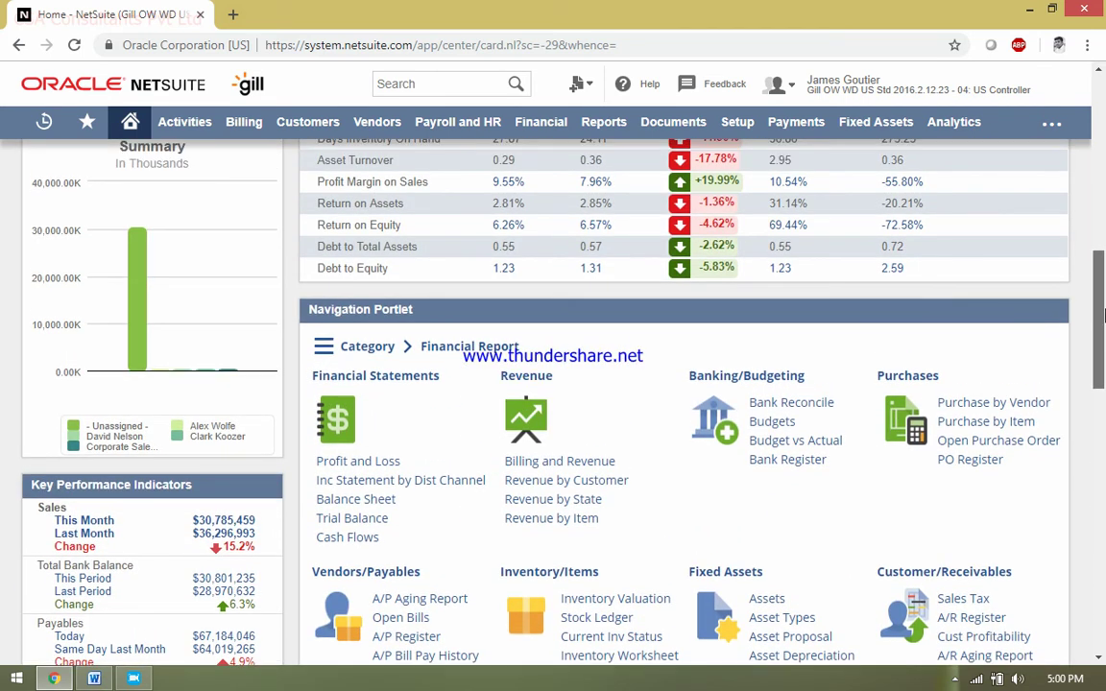
pyautogui.moveTo(1104, 313); pyautogui.dragTo(1105, 418)
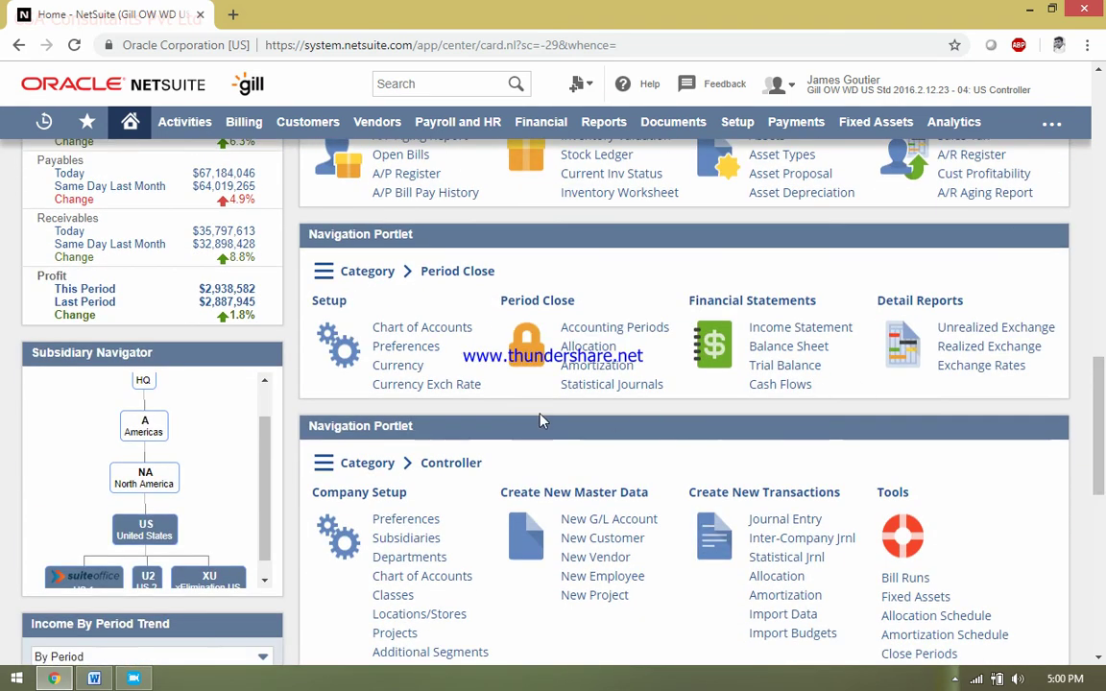
# Open a new journal entry from the Create New Transactions links and check the available Form options.
pyautogui.click(801, 526)
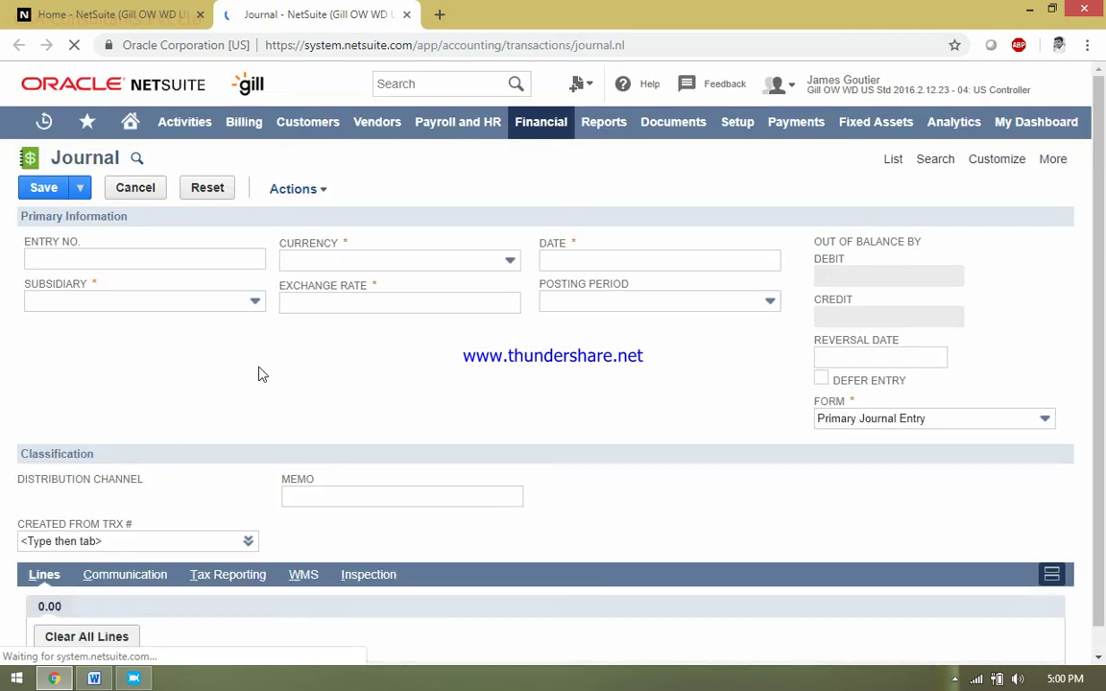
pyautogui.click(246, 307)
pyautogui.click(507, 363)
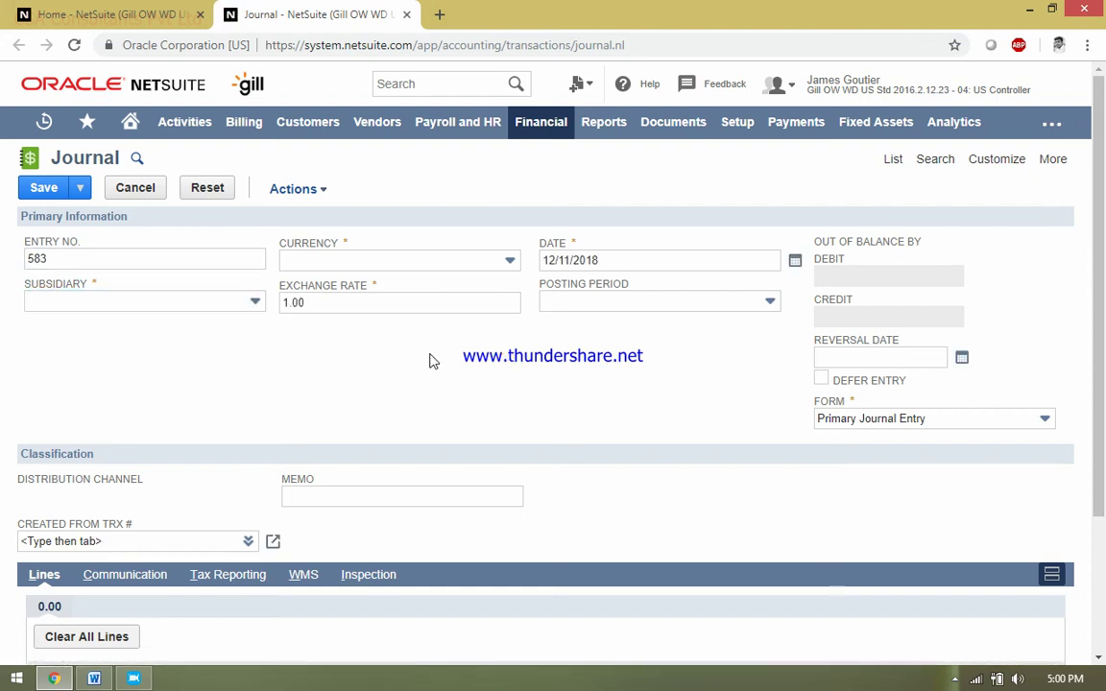
pyautogui.moveTo(1099, 290); pyautogui.dragTo(1100, 337)
pyautogui.click(906, 360)
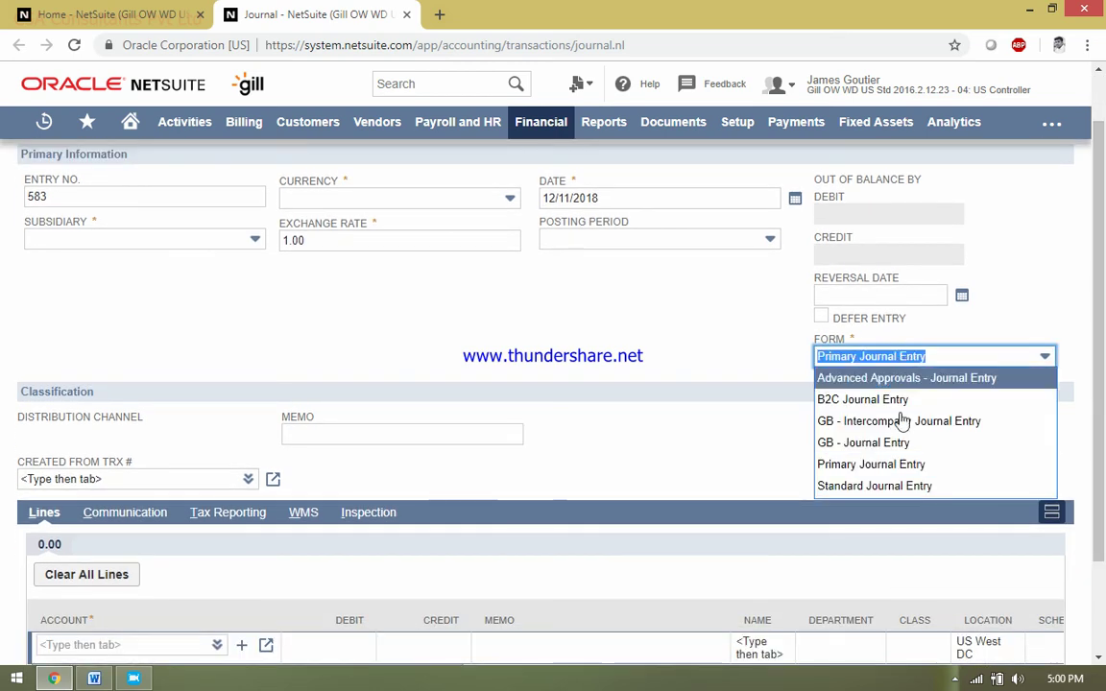
pyautogui.click(674, 372)
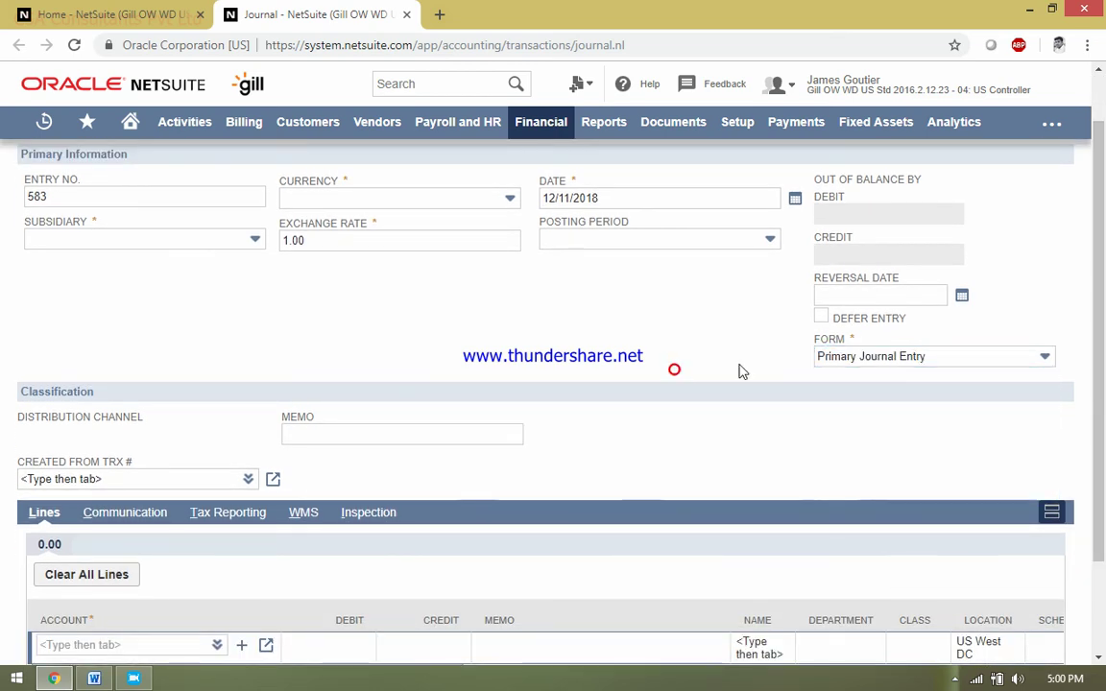
# Examine the journal's Lines section and header fields, and leave the entry without saving.
pyautogui.moveTo(1102, 375); pyautogui.dragTo(1103, 498)
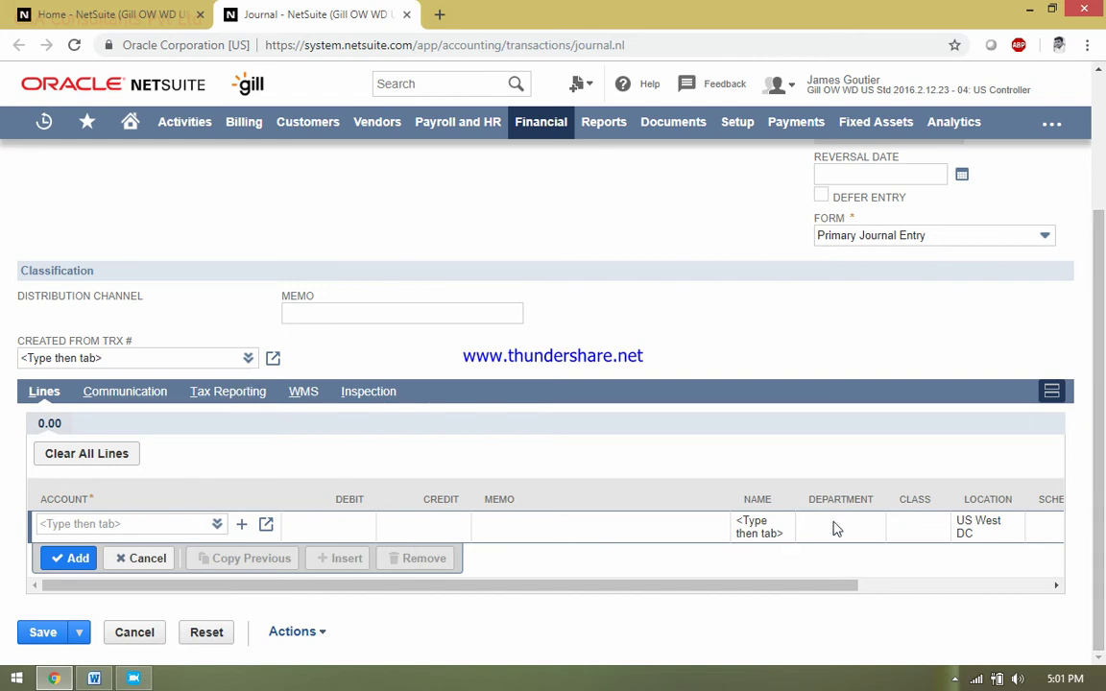
pyautogui.moveTo(1101, 474); pyautogui.dragTo(1103, 308)
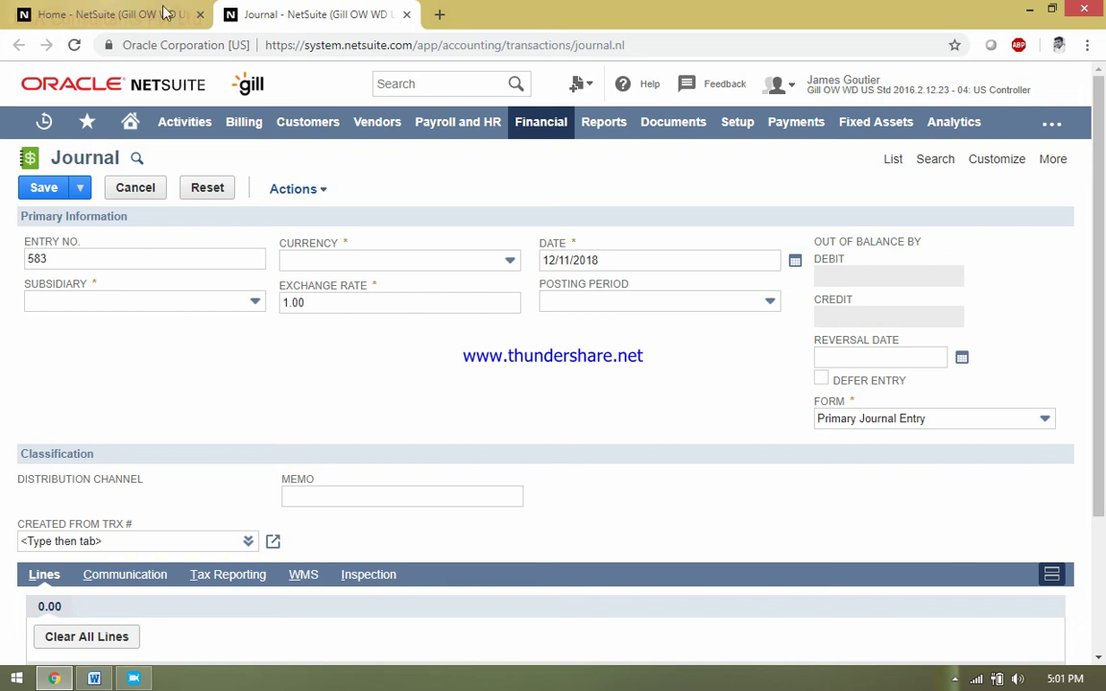
pyautogui.click(406, 14)
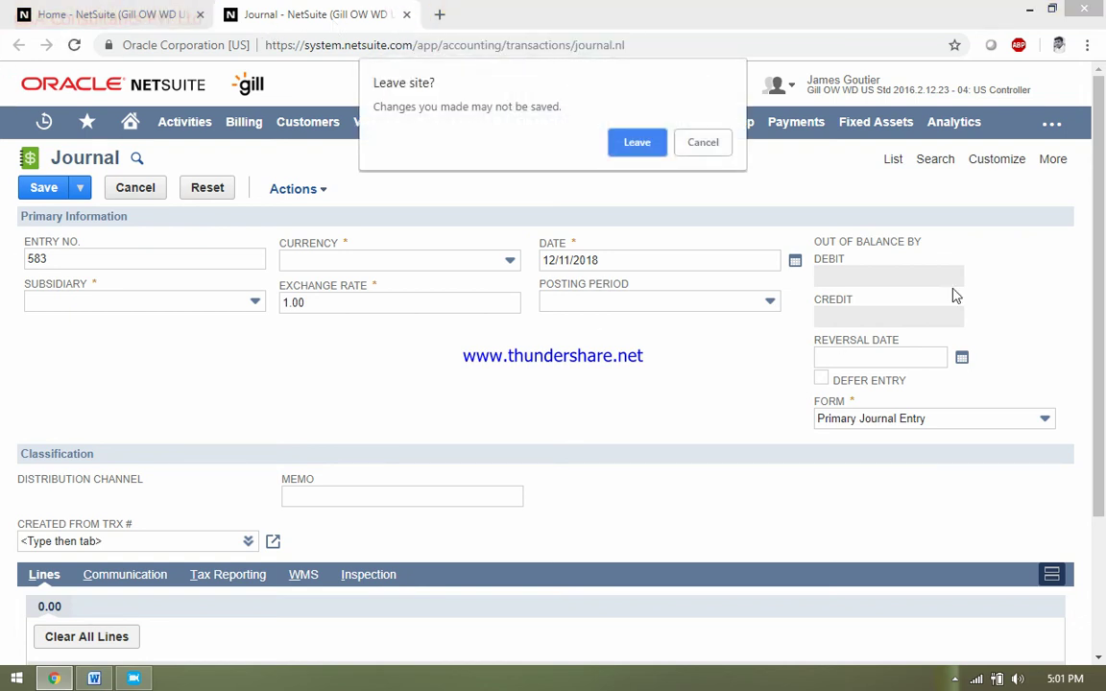
pyautogui.click(636, 143)
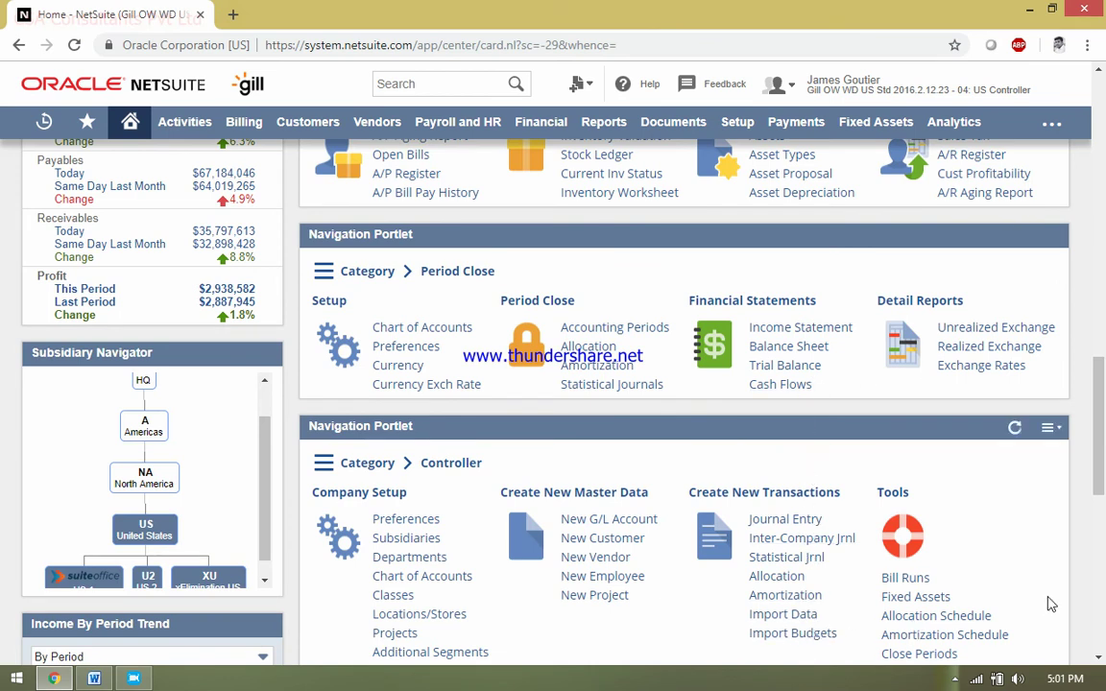
# Open Bank Reconcile from the Banking/Budgeting links and examine the Deposits and Credits for 1101 Cash : Operating Account - US 1.
pyautogui.moveTo(1105, 465); pyautogui.dragTo(1104, 506)
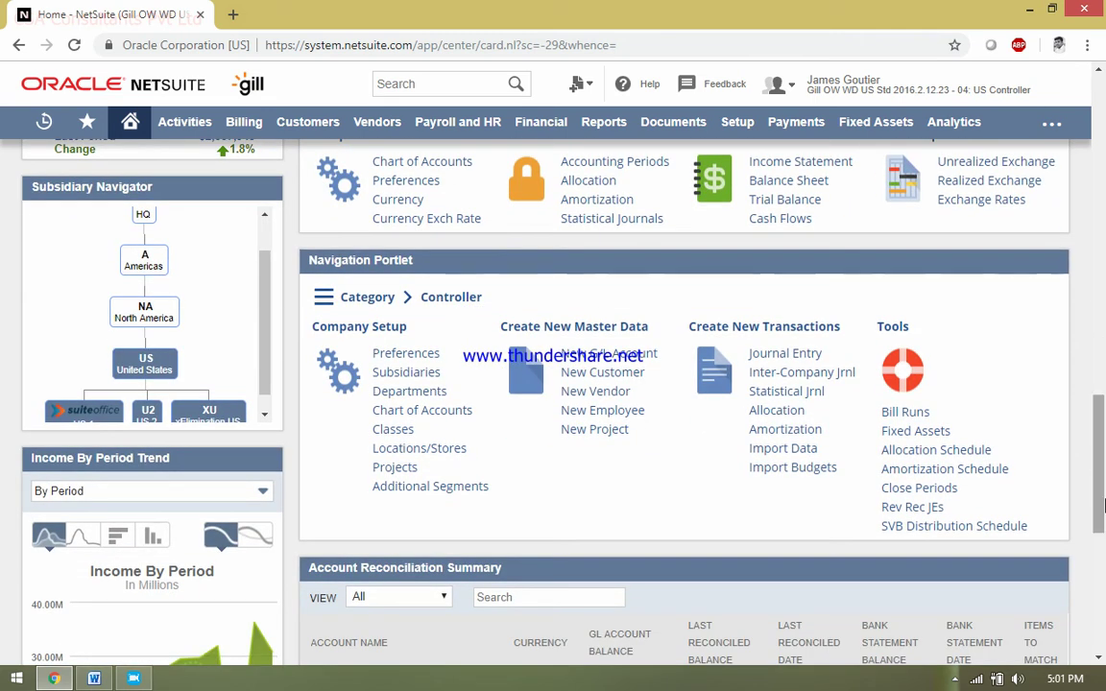
pyautogui.scroll(5, 1001, 507)
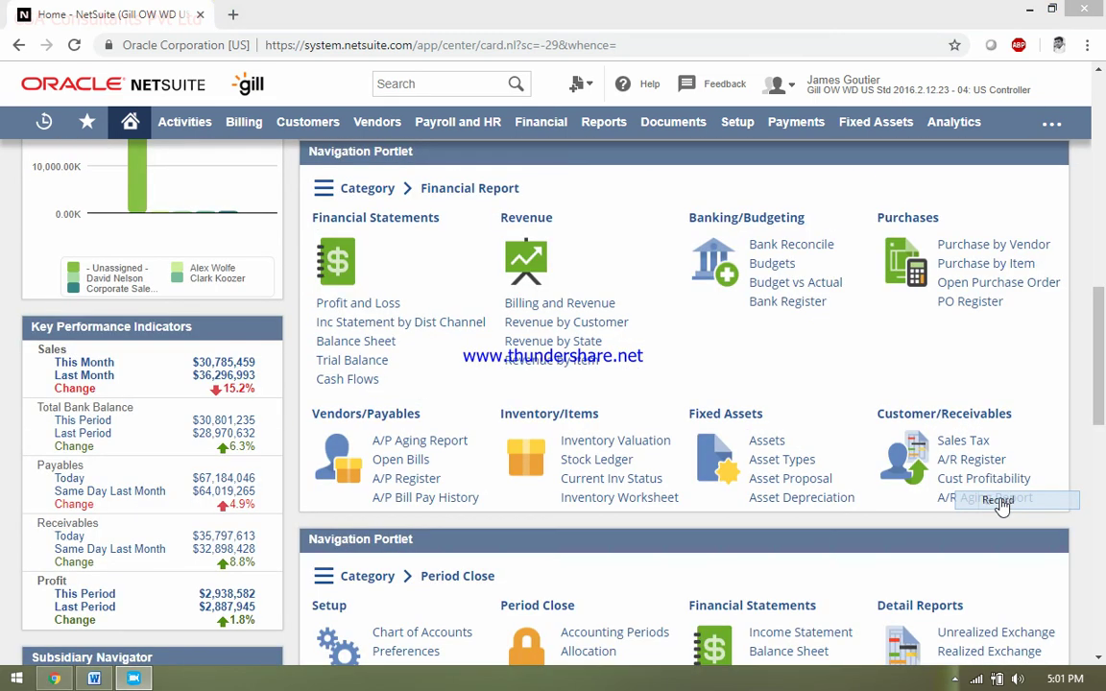
pyautogui.click(818, 252)
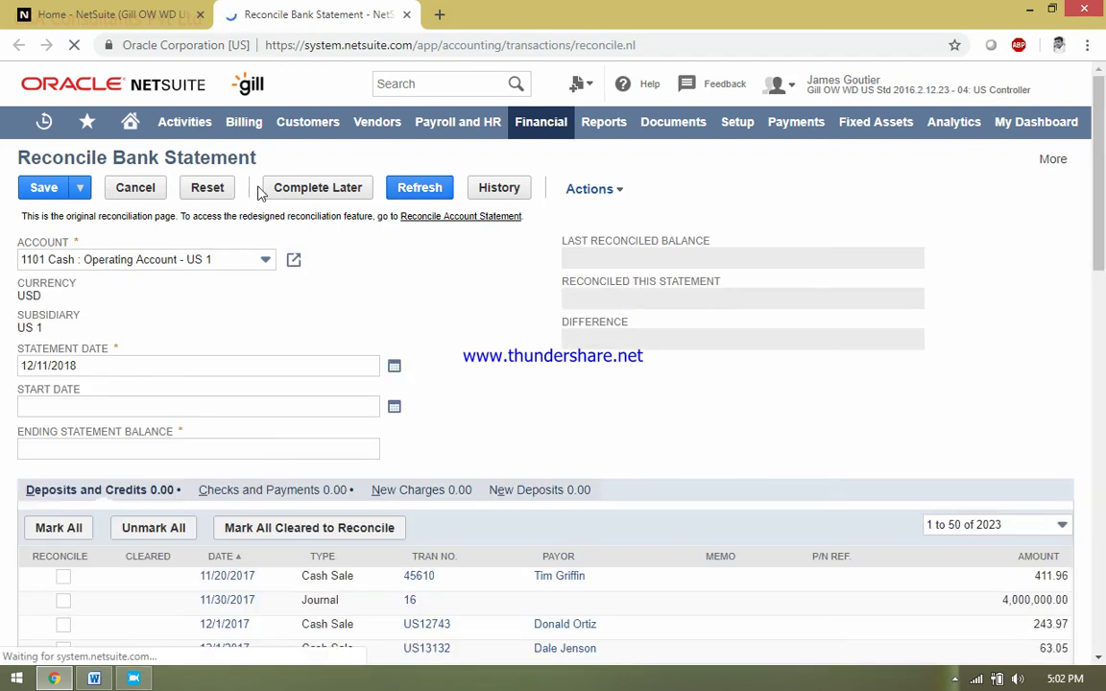
pyautogui.moveTo(1105, 255); pyautogui.dragTo(1104, 403)
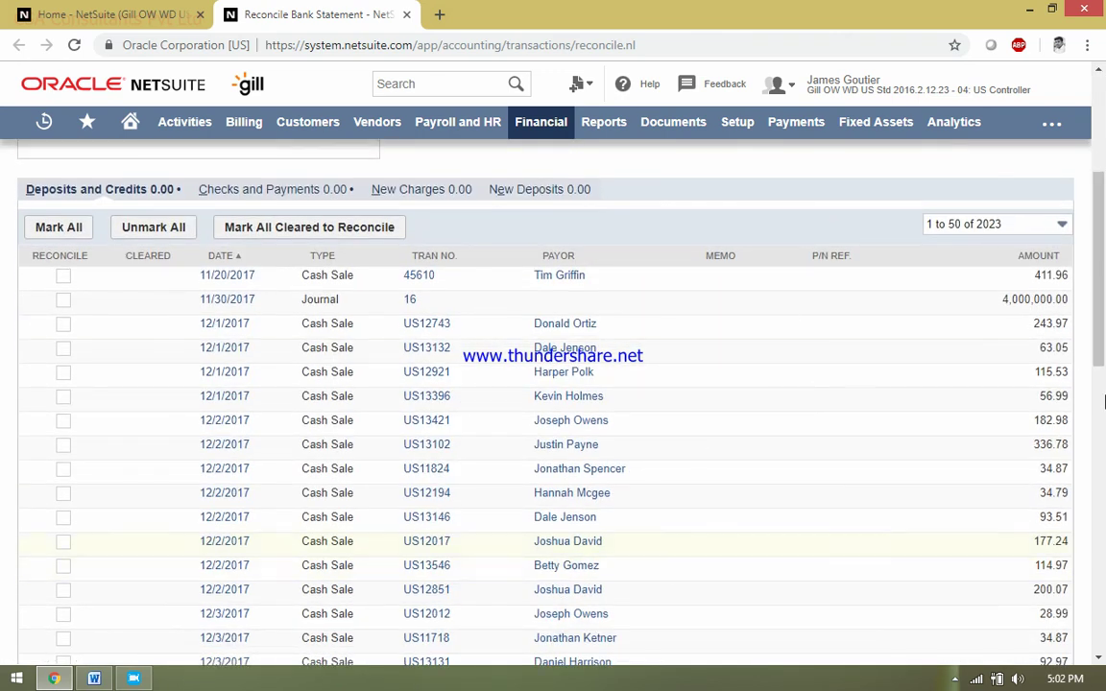
pyautogui.moveTo(1104, 302); pyautogui.dragTo(1104, 378)
pyautogui.click(1105, 531)
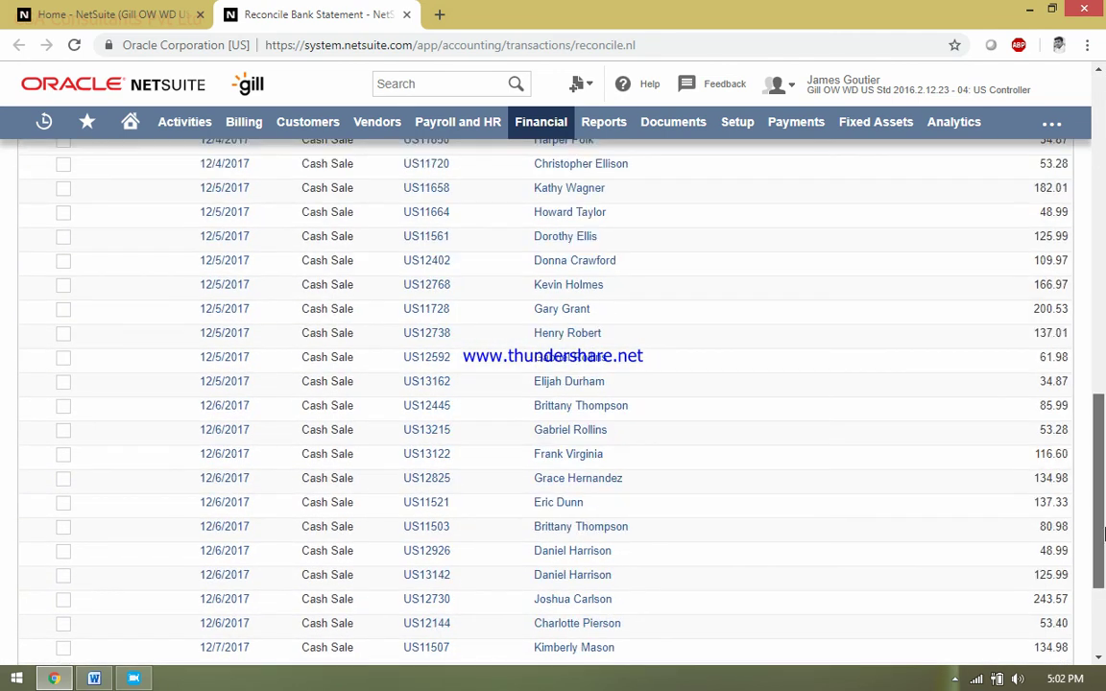
pyautogui.click(1105, 601)
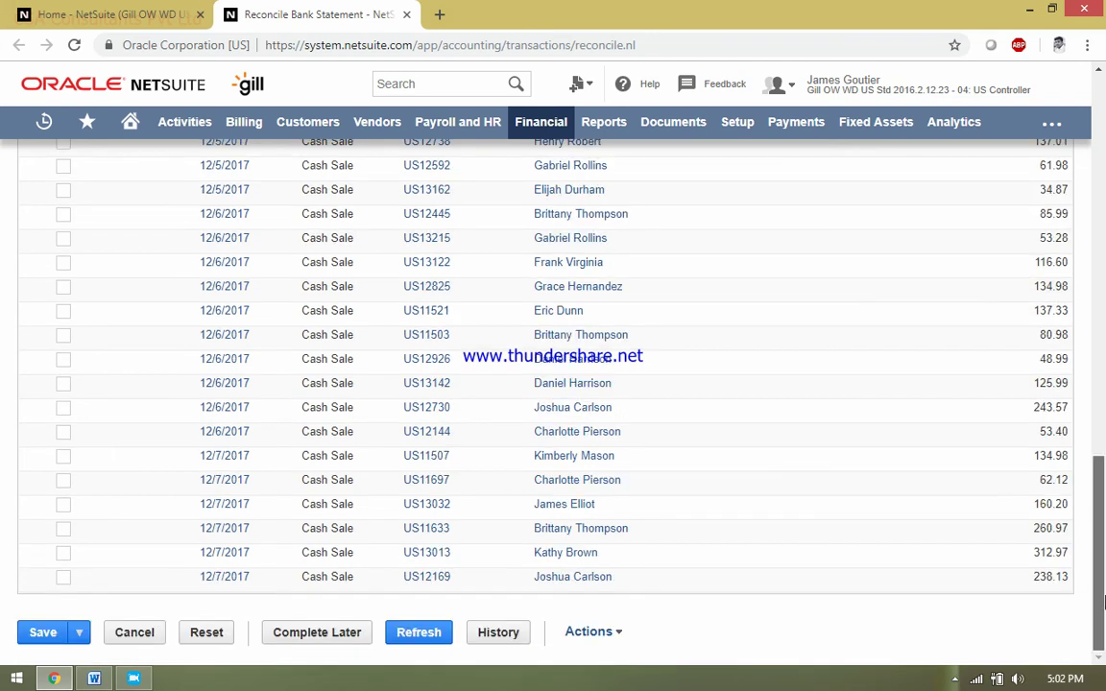
pyautogui.moveTo(1104, 490); pyautogui.dragTo(1105, 259)
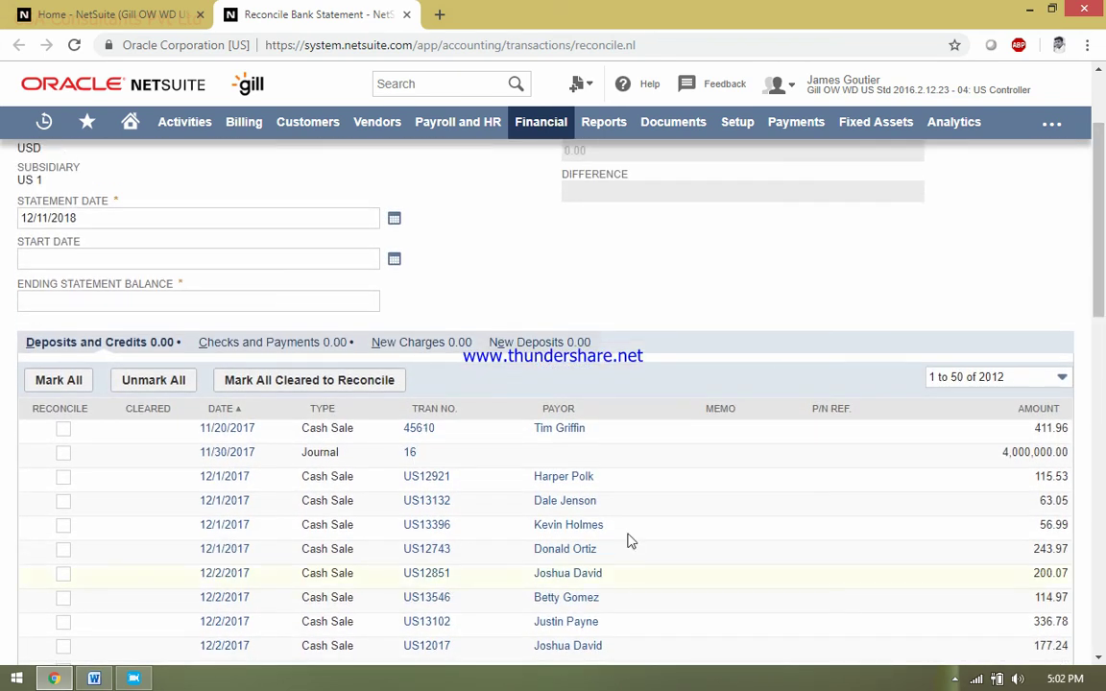
pyautogui.scroll(1, 995, 202)
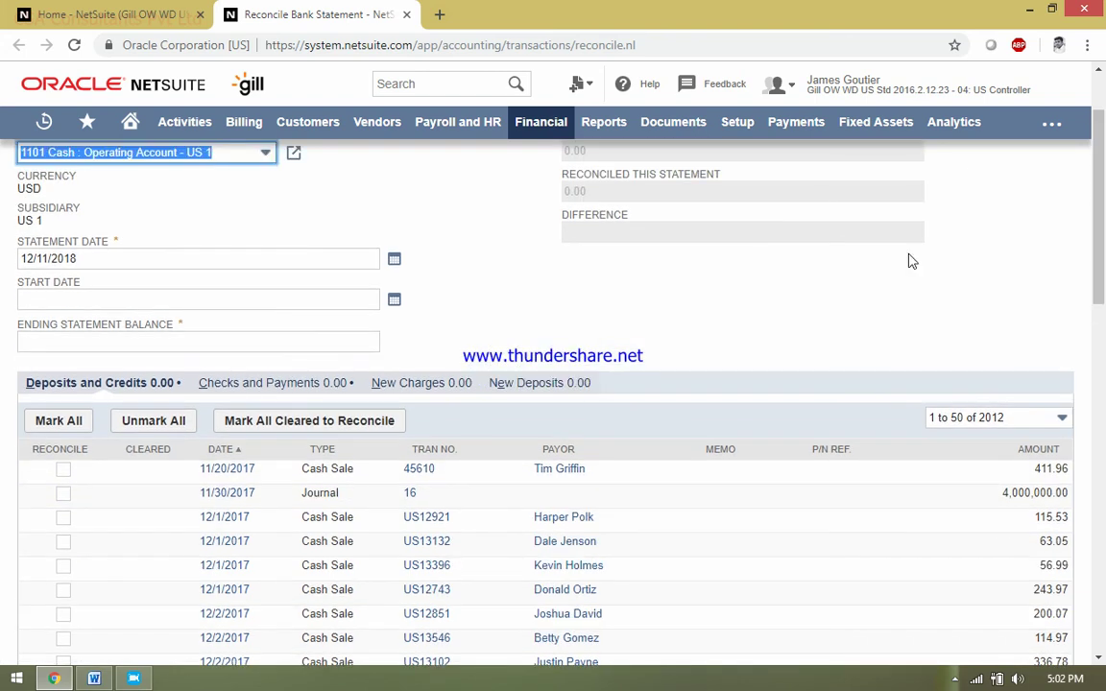
# Examine the bank reconciliation's start date and ending statement balance fields and its full list of deposits and credits.
pyautogui.scroll(3, 990, 209)
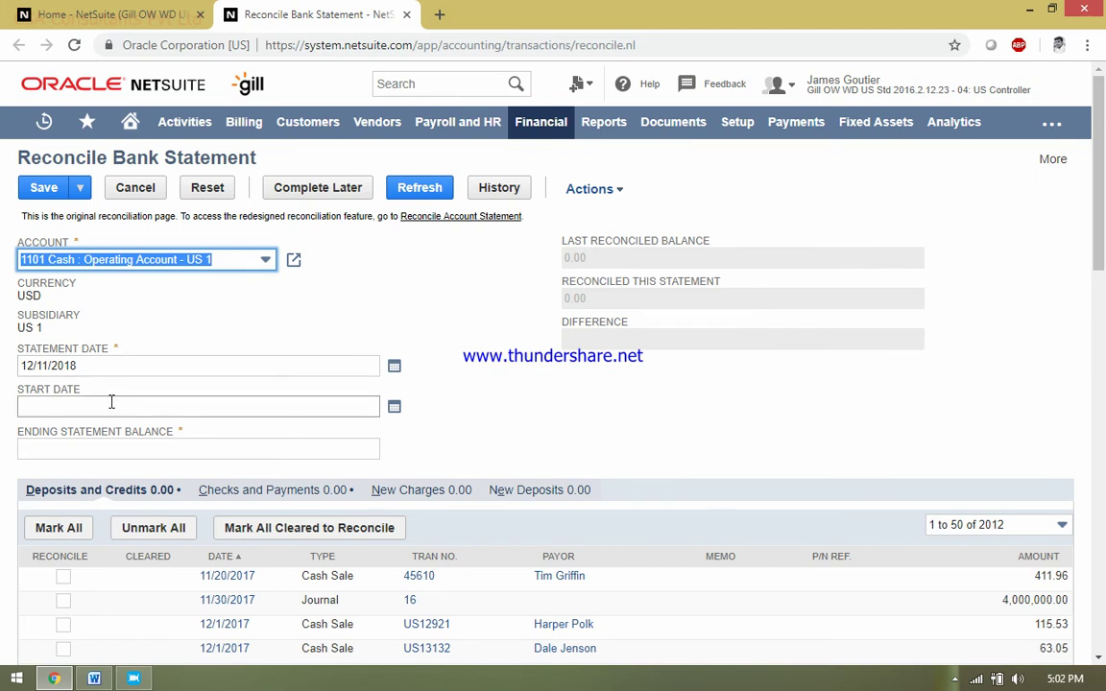
pyautogui.click(111, 402)
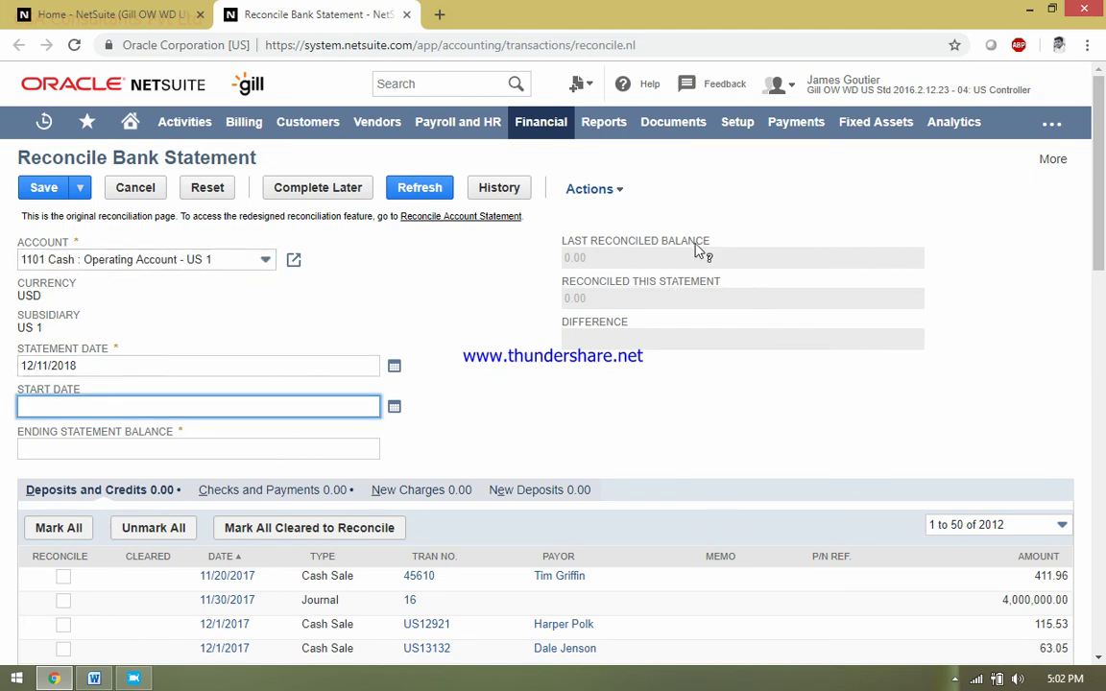
pyautogui.click(202, 445)
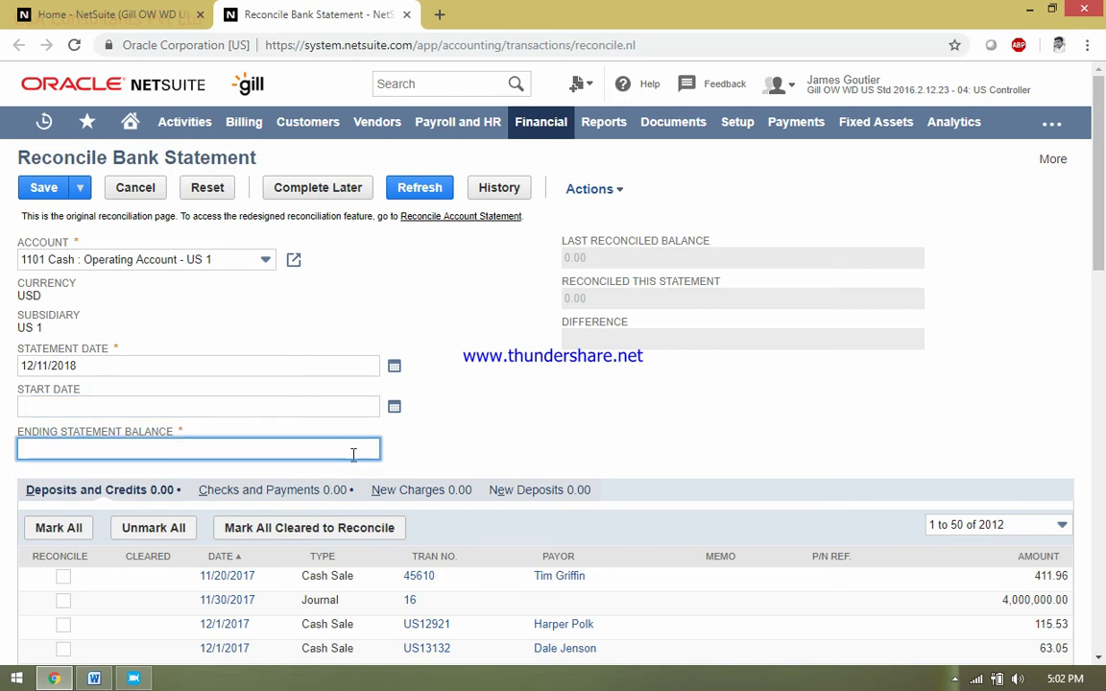
pyautogui.scroll(-5, 1104, 465)
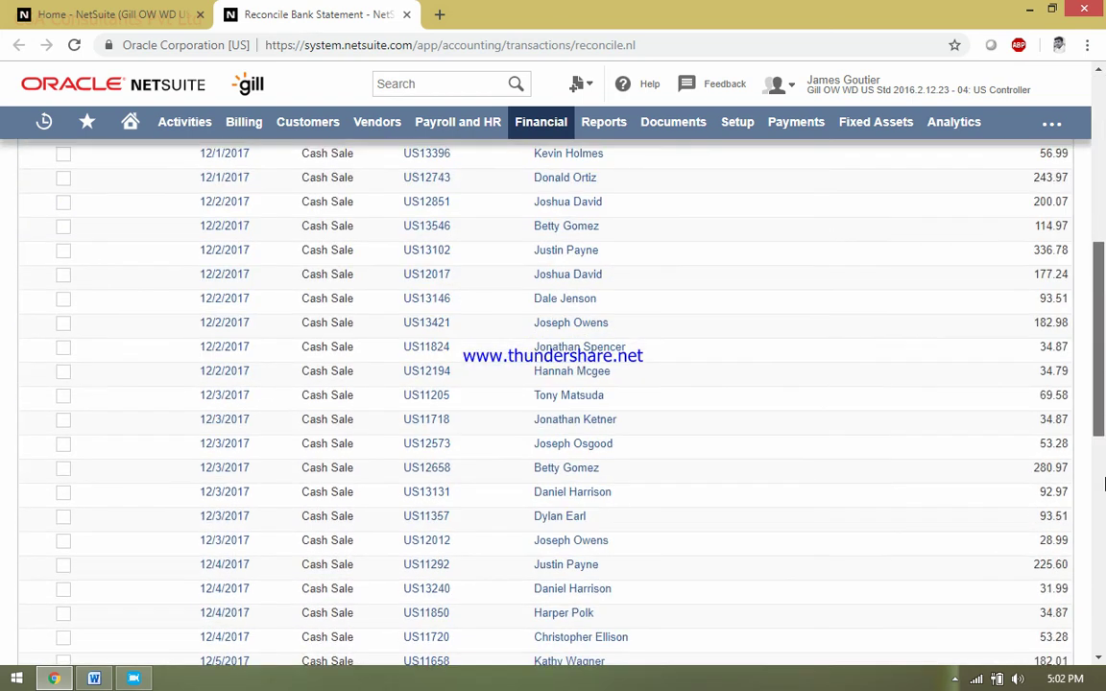
pyautogui.scroll(-10, 1105, 466)
pyautogui.scroll(15, 1105, 600)
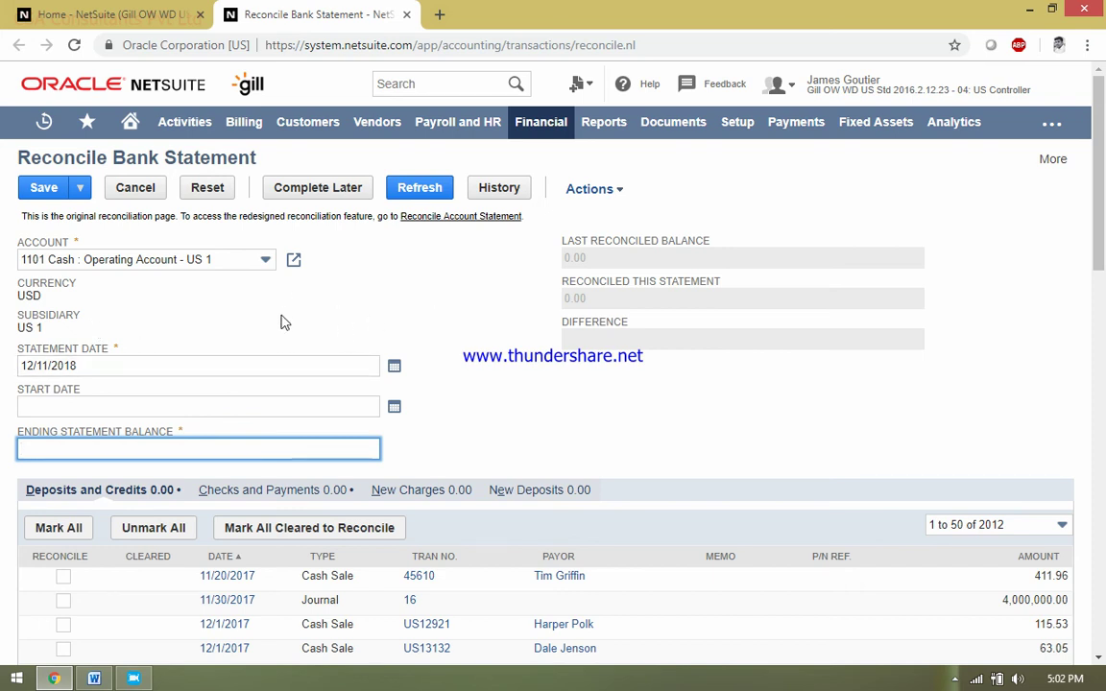
# Switch to the Gill OW WD US Std 2016.2.12.23 - Administrator role, leaving the reconciliation unsaved, and close the old controller dashboard page.
pyautogui.moveTo(932, 88)
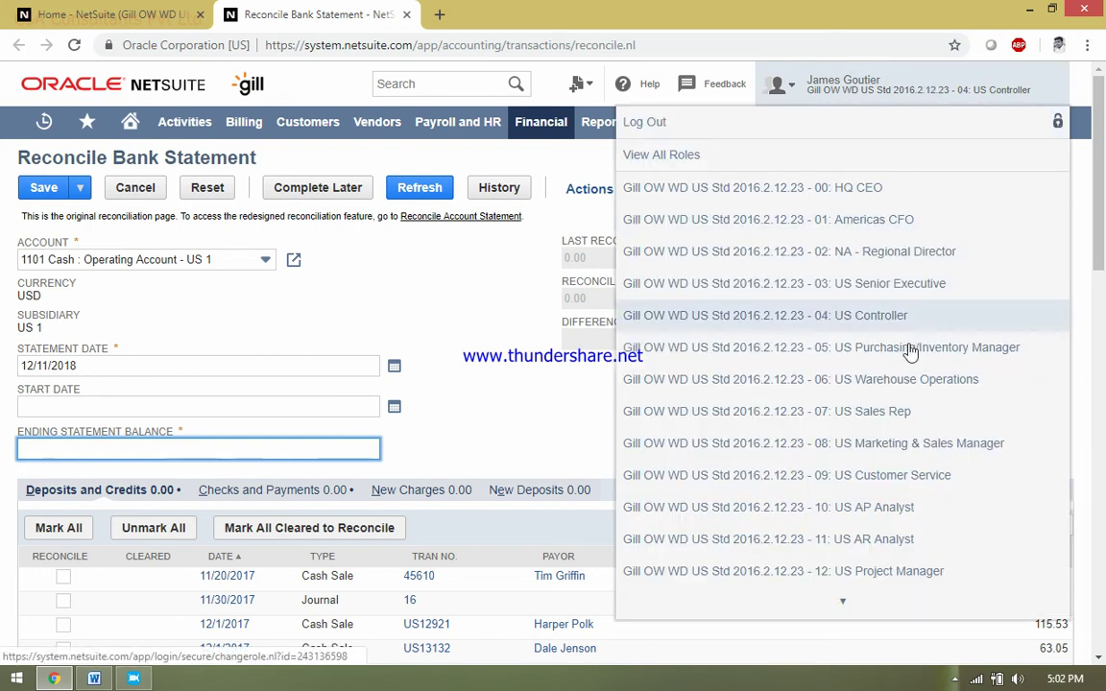
pyautogui.click(845, 601)
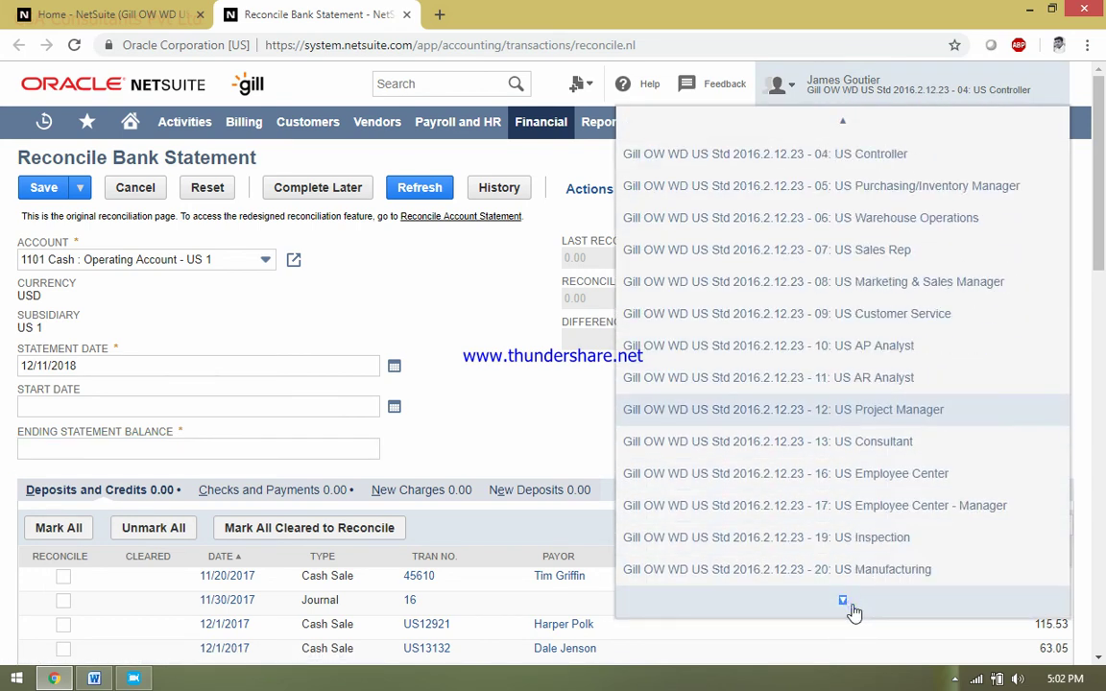
pyautogui.click(853, 605)
pyautogui.click(853, 605)
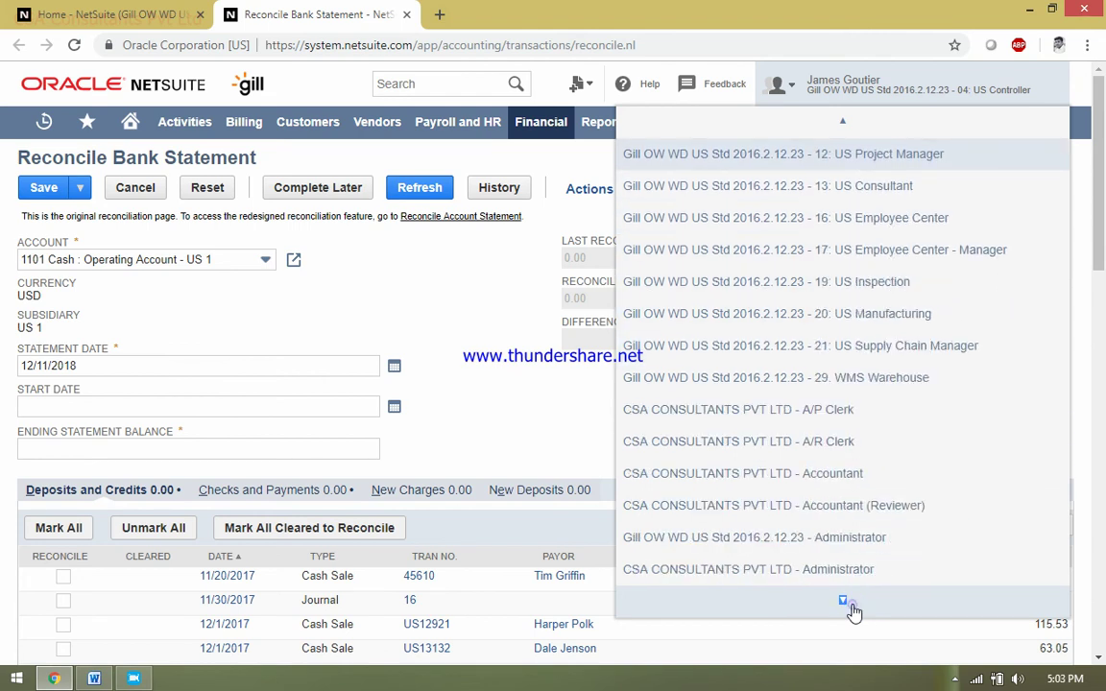
pyautogui.click(852, 604)
pyautogui.click(853, 603)
pyautogui.click(852, 479)
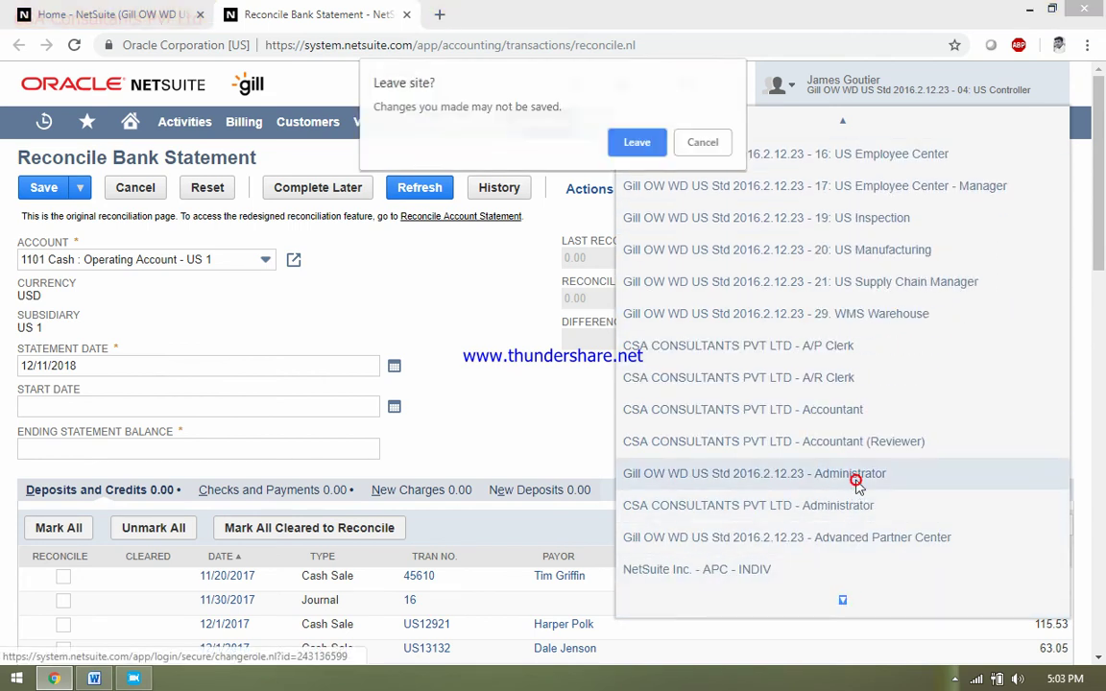
pyautogui.click(637, 142)
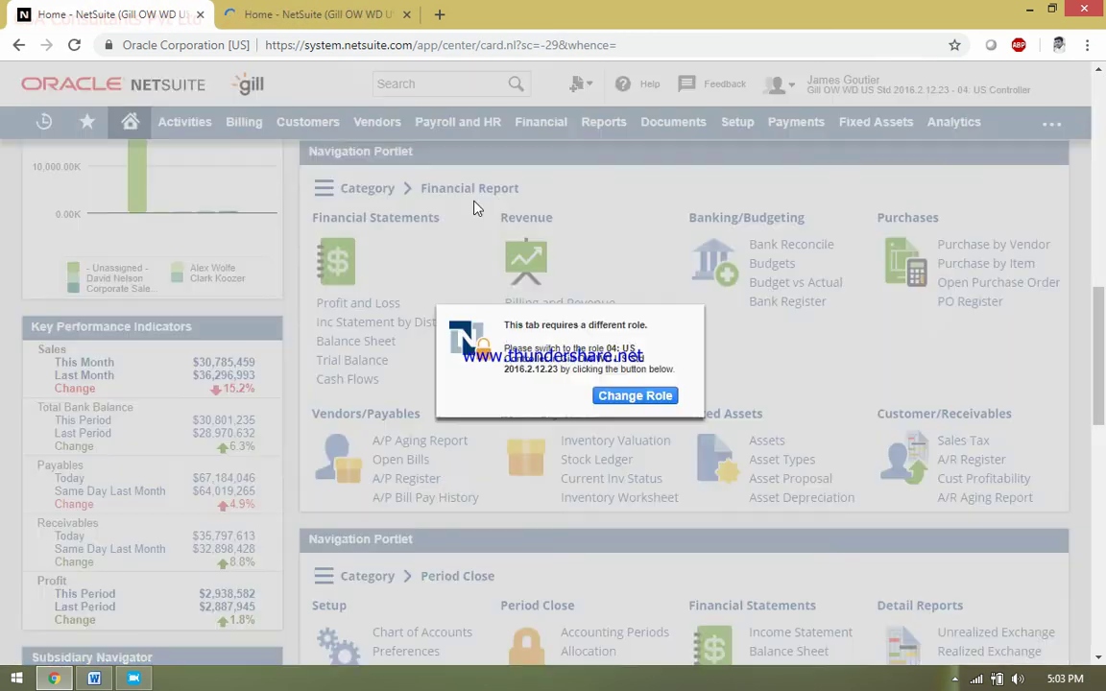
pyautogui.click(201, 16)
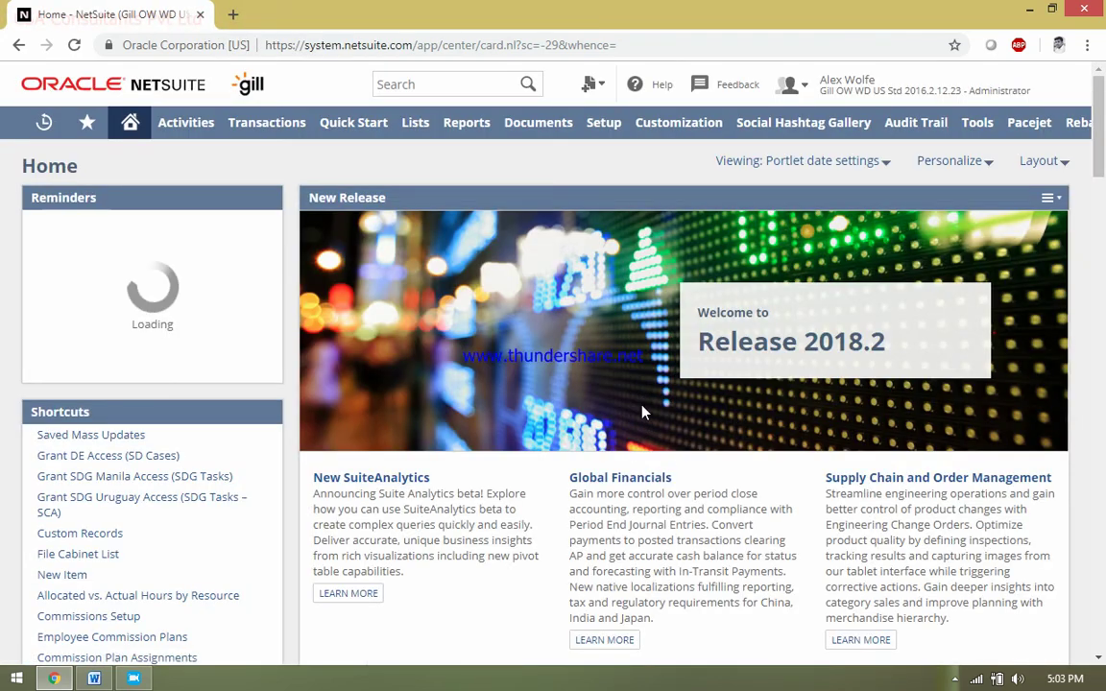
# Look over the administrator dashboard, including the Account Reconciliation Summary, Demo Support & Prep Tools and System Administration links.
pyautogui.scroll(-6, 1104, 357)
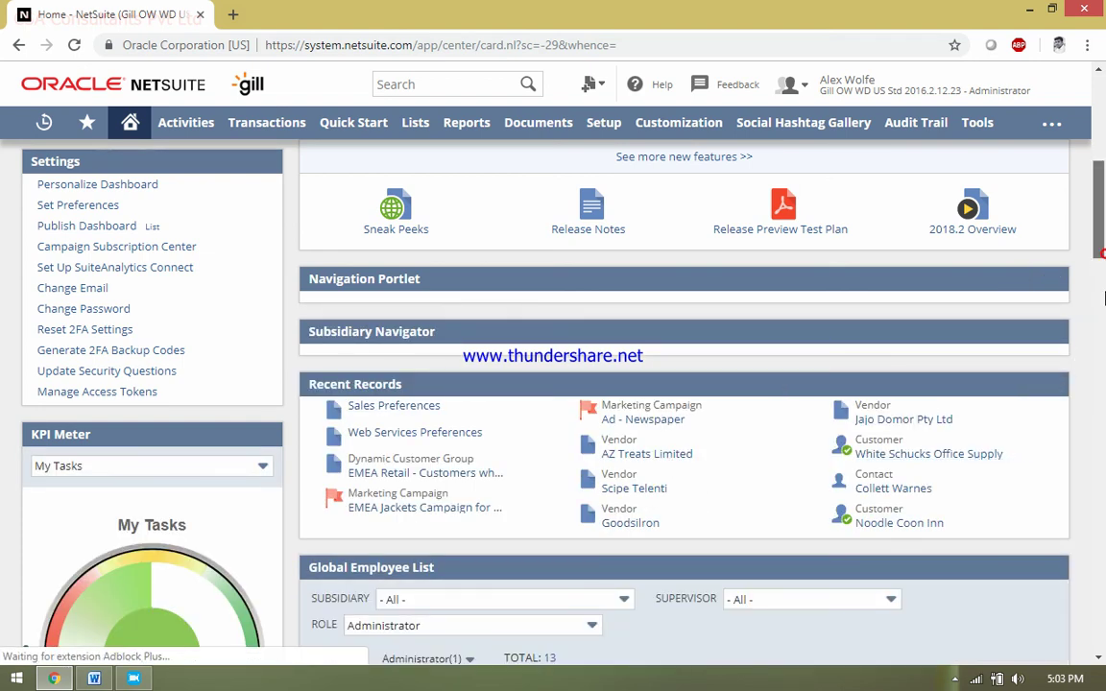
pyautogui.scroll(-7, 1105, 365)
pyautogui.scroll(-5, 1104, 383)
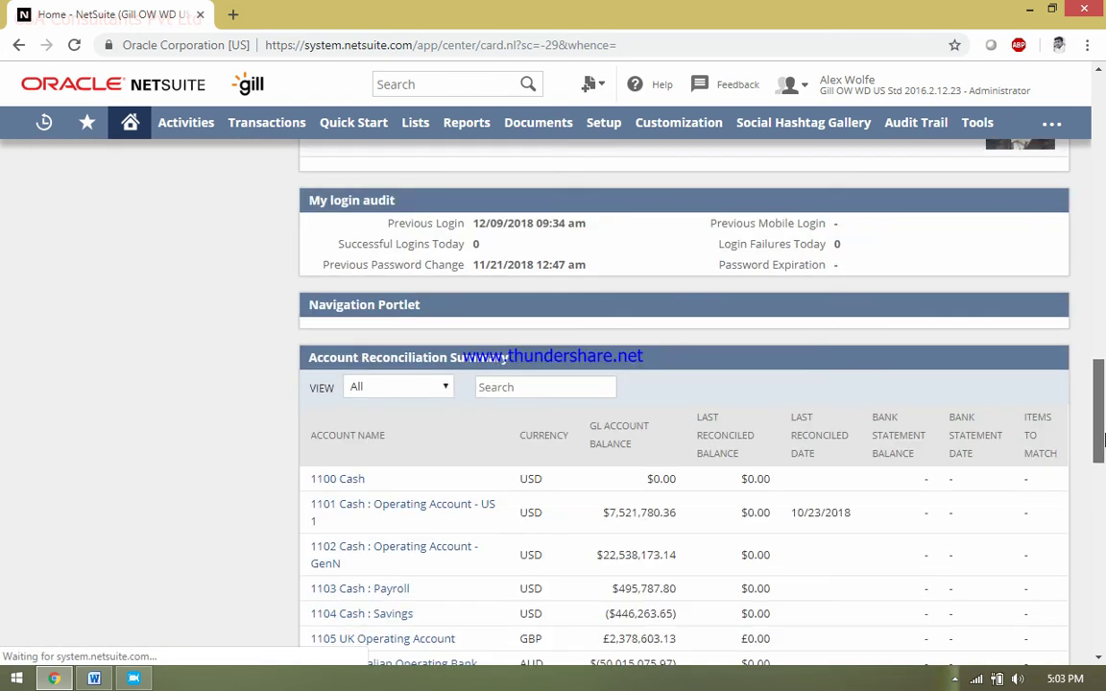
pyautogui.scroll(-1, 1104, 451)
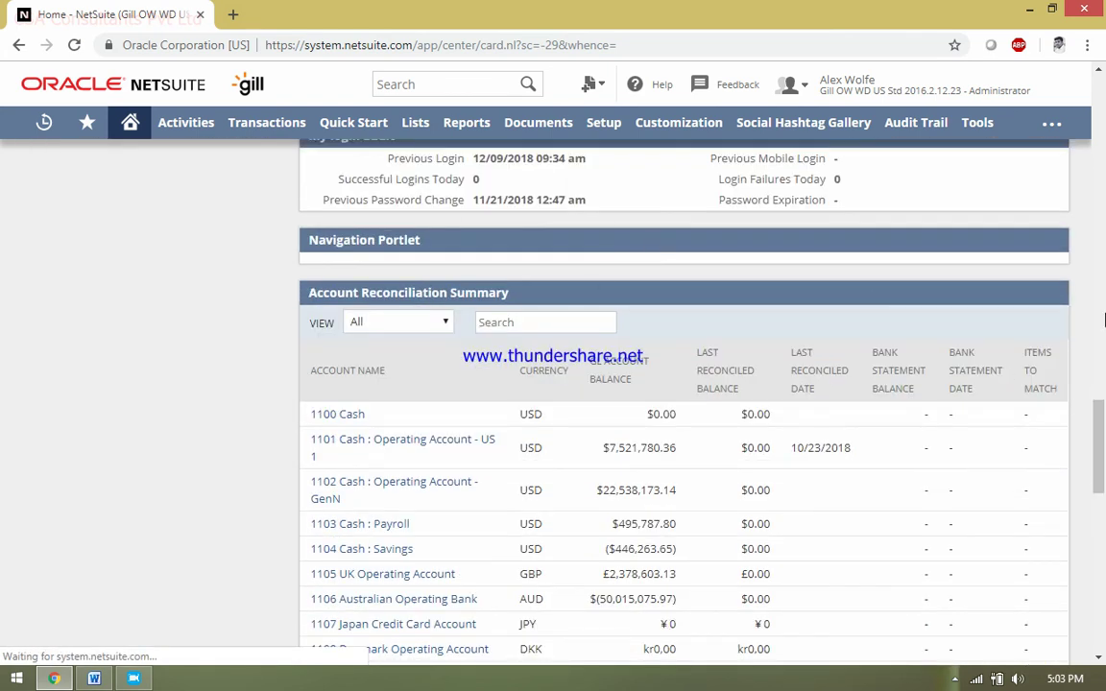
pyautogui.moveTo(1104, 479); pyautogui.dragTo(1105, 589)
pyautogui.click(1104, 645)
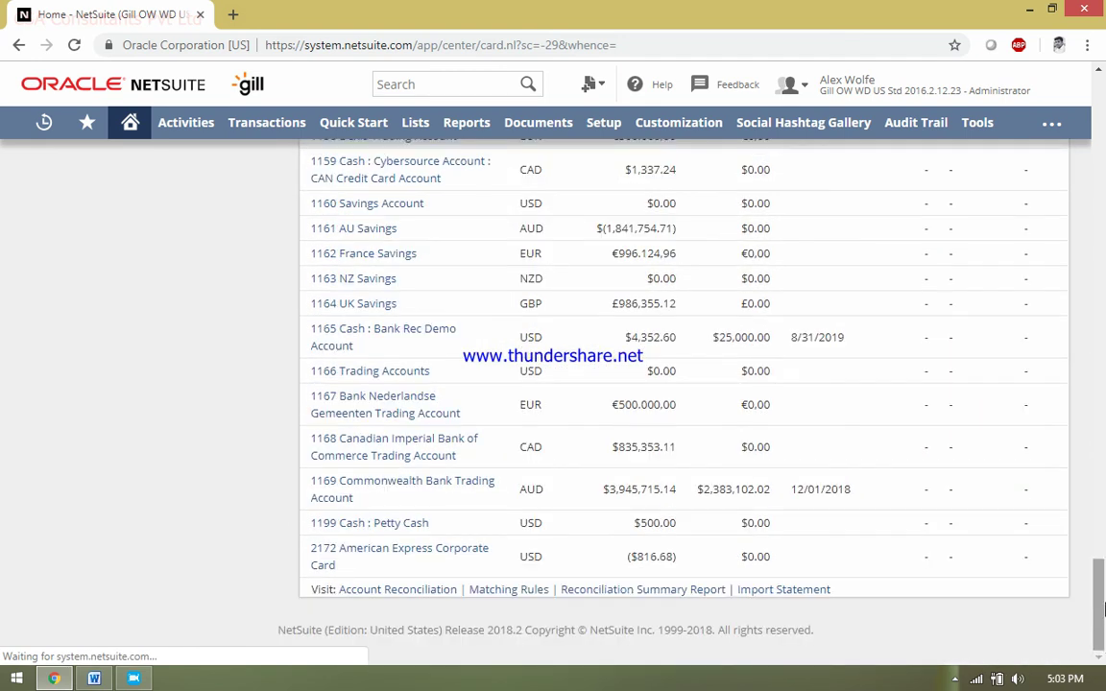
pyautogui.click(1103, 483)
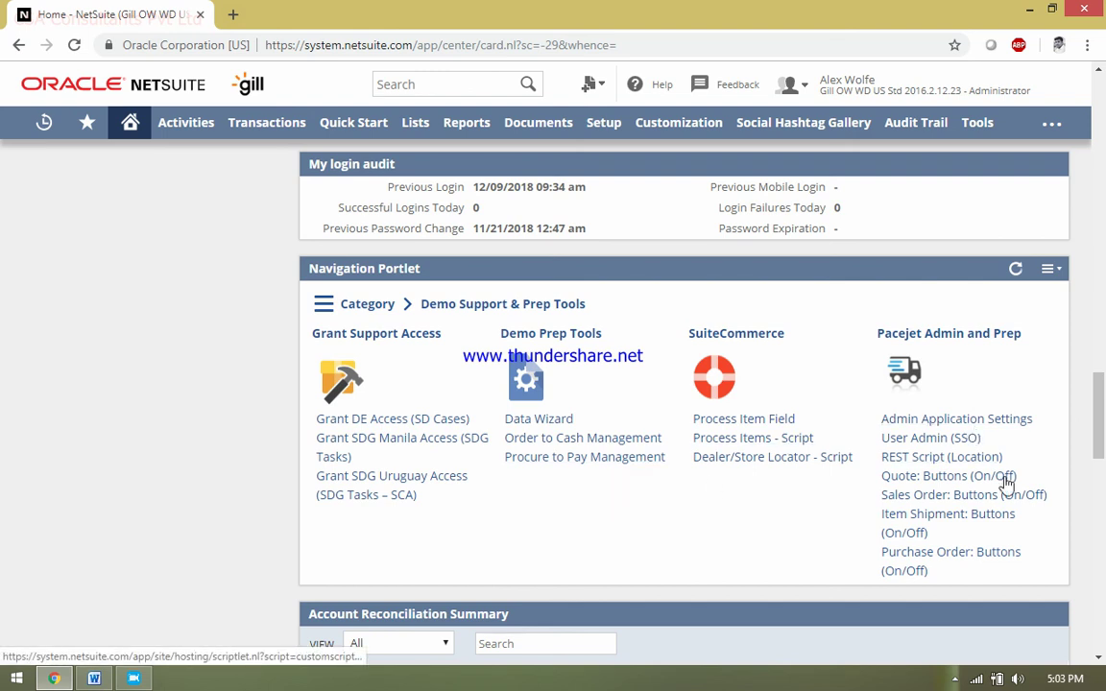
pyautogui.moveTo(1104, 444); pyautogui.dragTo(1105, 239)
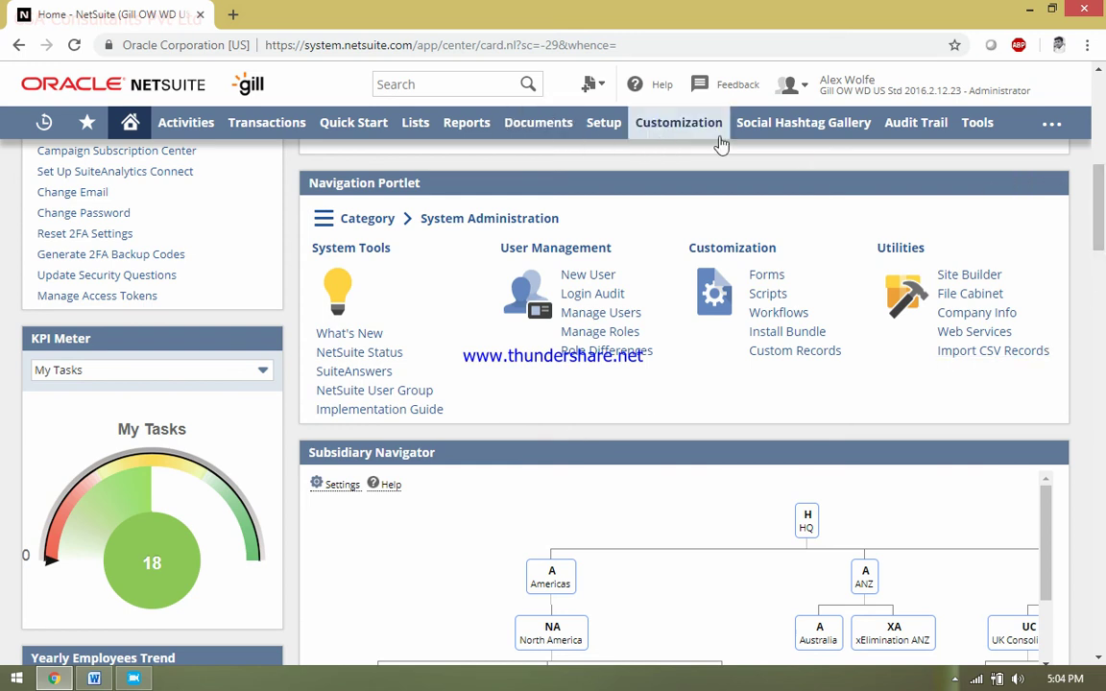
# Look through the available report categories and open the GST on Purchases summary report under VAT/GST.
pyautogui.moveTo(464, 122)
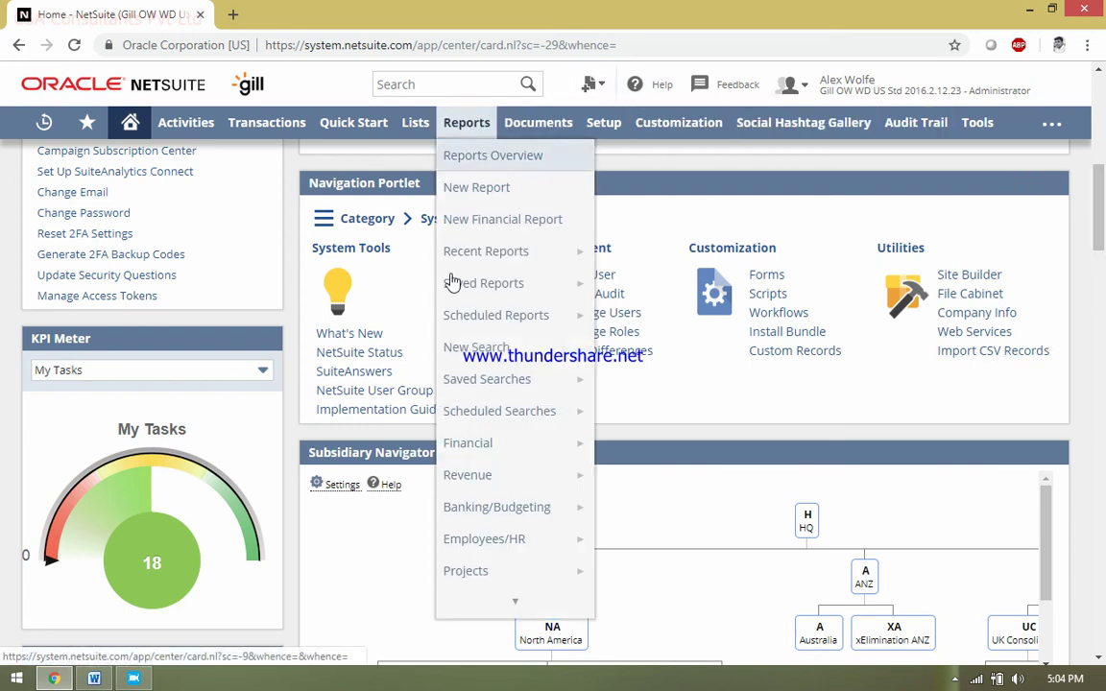
pyautogui.moveTo(503, 564)
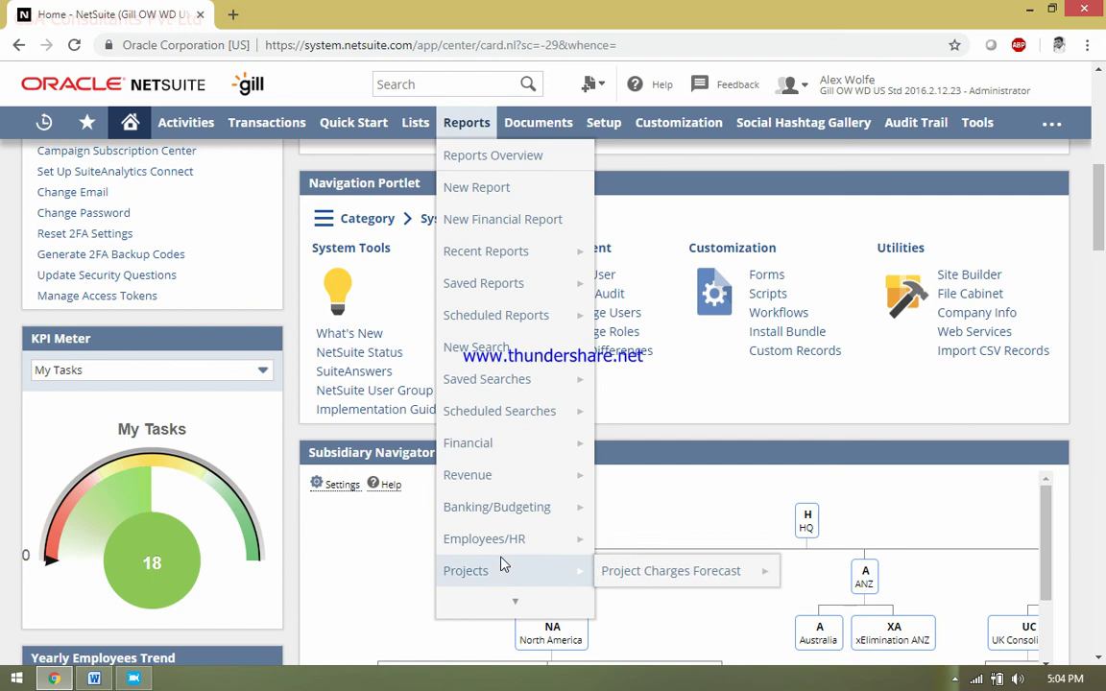
pyautogui.click(515, 604)
pyautogui.click(516, 604)
pyautogui.click(516, 604)
pyautogui.click(516, 604)
pyautogui.click(516, 604)
pyautogui.click(516, 604)
pyautogui.click(516, 604)
pyautogui.click(516, 604)
pyautogui.doubleClick(516, 604)
pyautogui.click(516, 604)
pyautogui.click(515, 604)
pyautogui.click(516, 604)
pyautogui.doubleClick(516, 604)
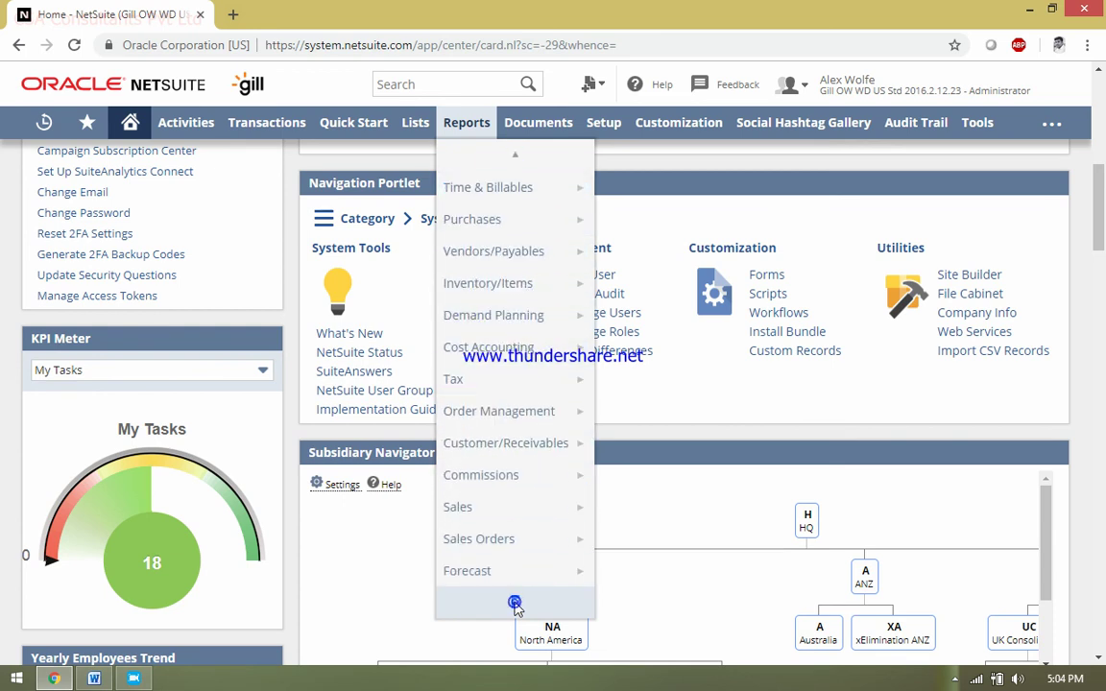
pyautogui.click(515, 604)
pyautogui.click(516, 604)
pyautogui.click(516, 604)
pyautogui.click(516, 604)
pyautogui.click(516, 604)
pyautogui.click(516, 604)
pyautogui.click(516, 604)
pyautogui.click(515, 604)
pyautogui.click(516, 604)
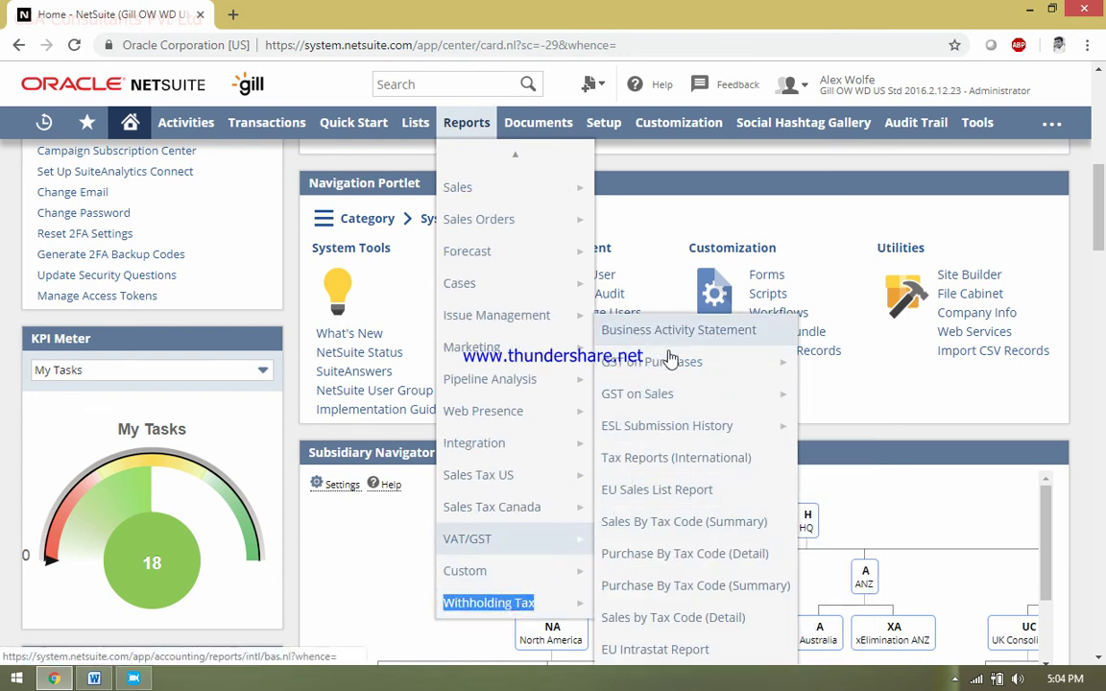
pyautogui.moveTo(672, 363)
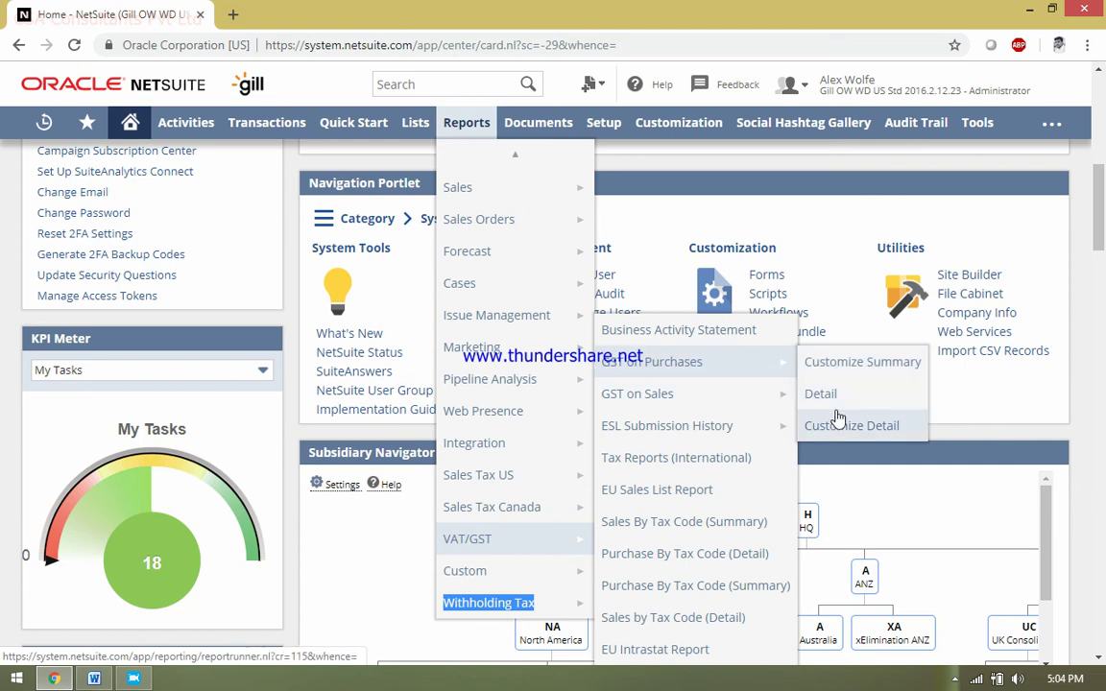
pyautogui.click(753, 369)
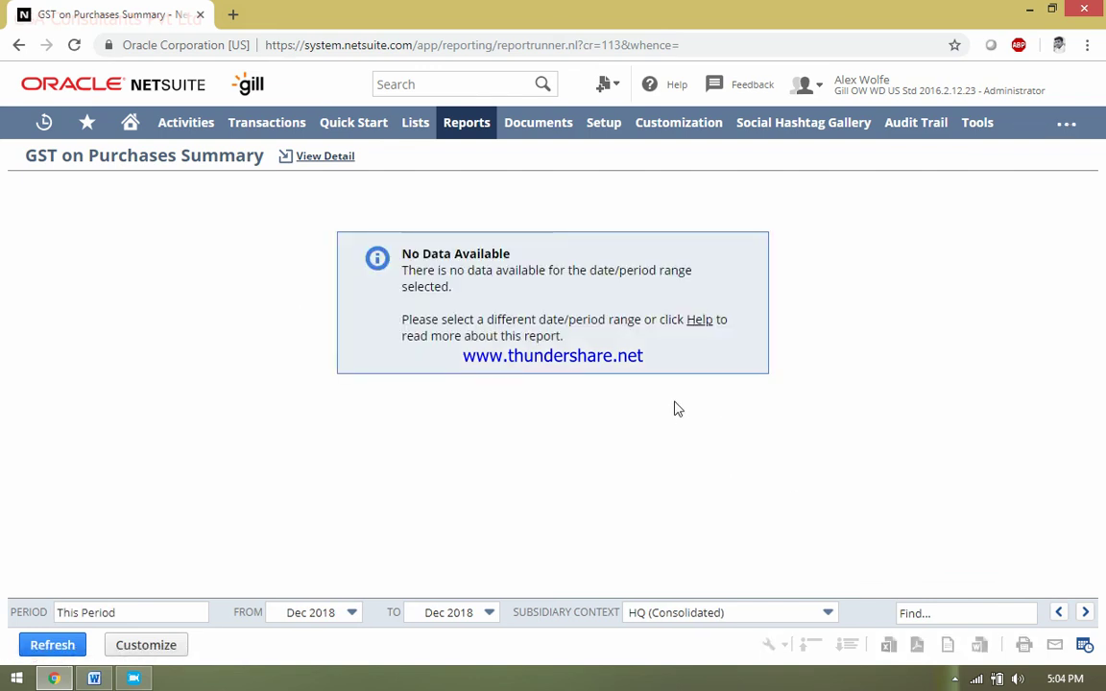
# Check the available period selectors, set the GST on Purchases report to start from Apr 2016, and refresh it.
pyautogui.click(168, 616)
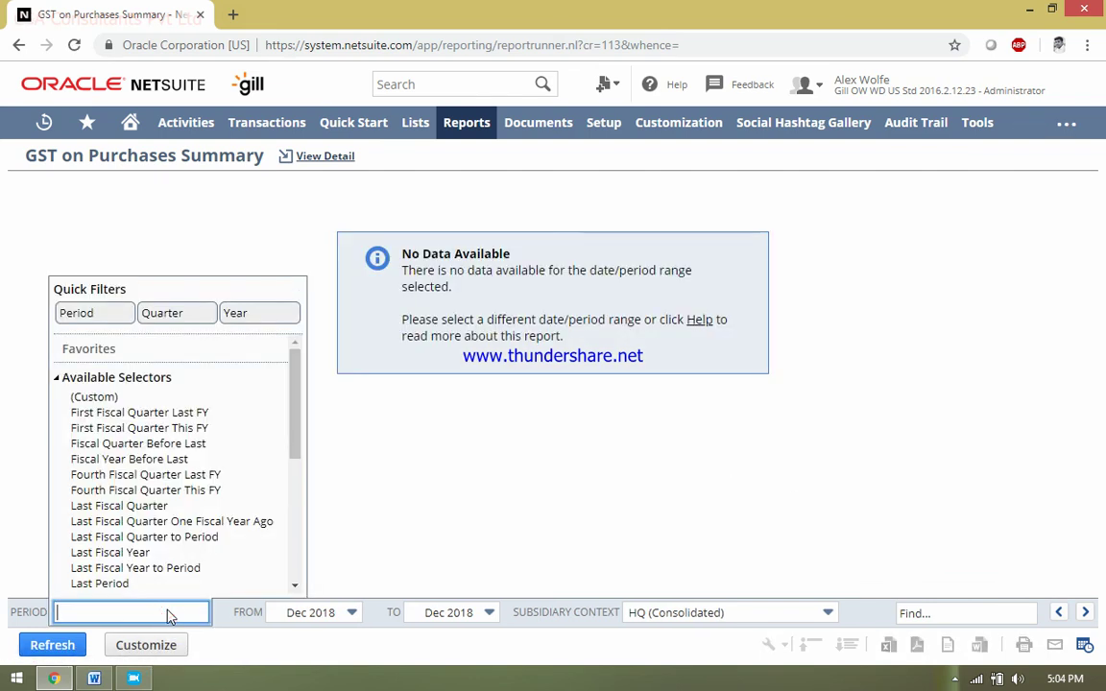
pyautogui.click(429, 467)
pyautogui.click(359, 617)
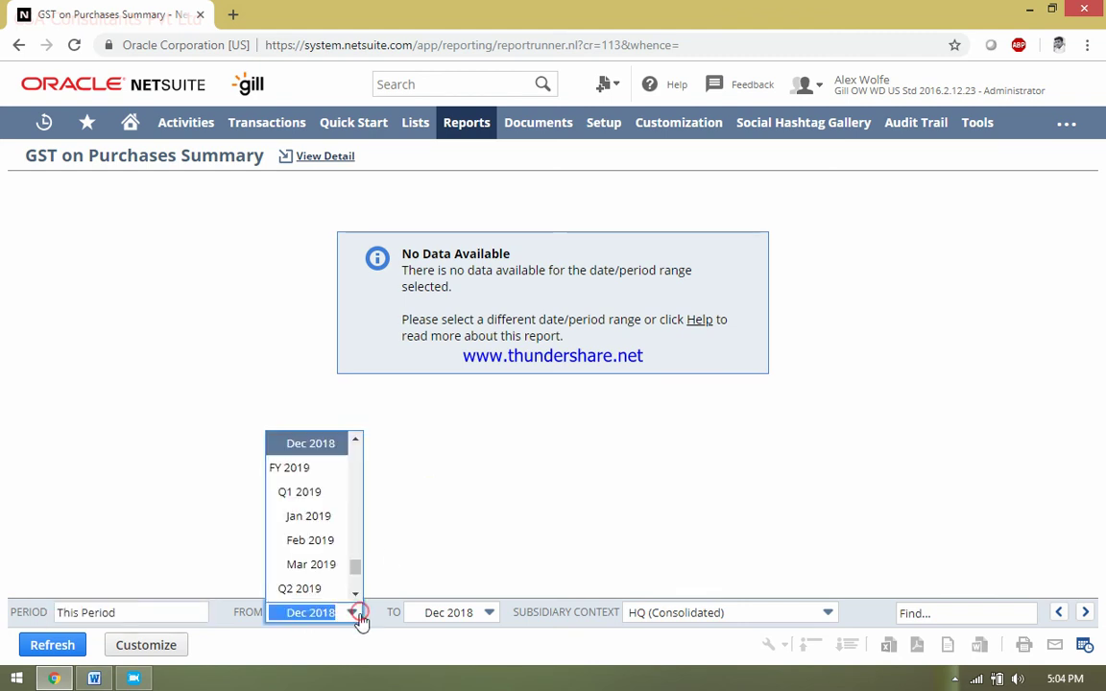
pyautogui.moveTo(356, 493); pyautogui.dragTo(355, 492)
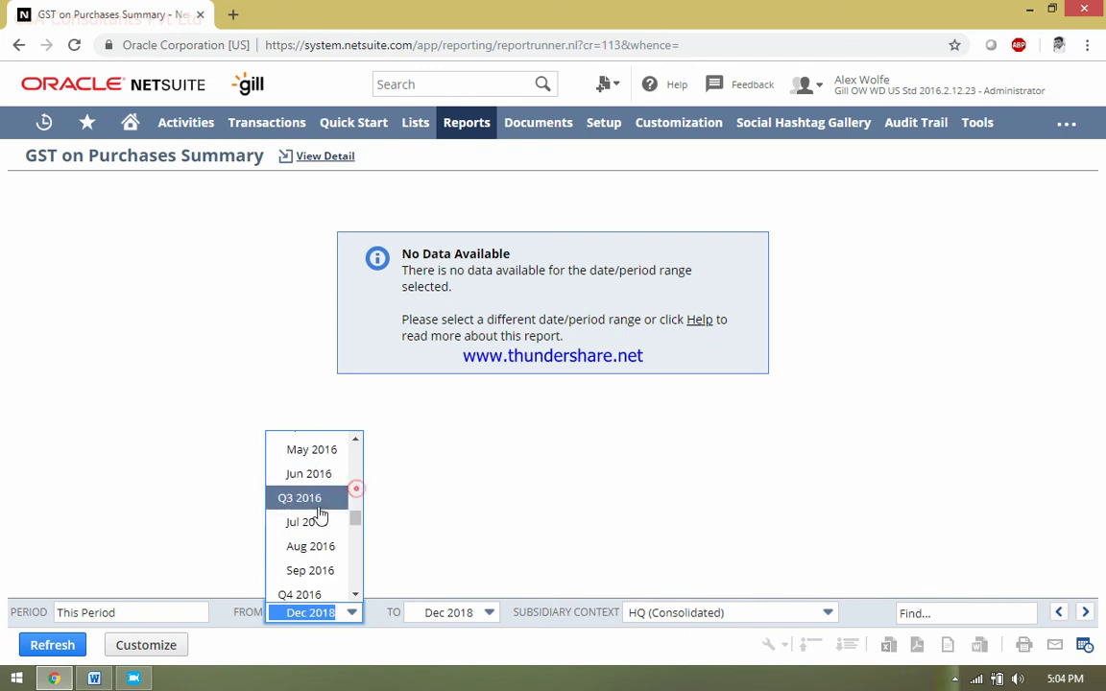
pyautogui.scroll(2, 350, 479)
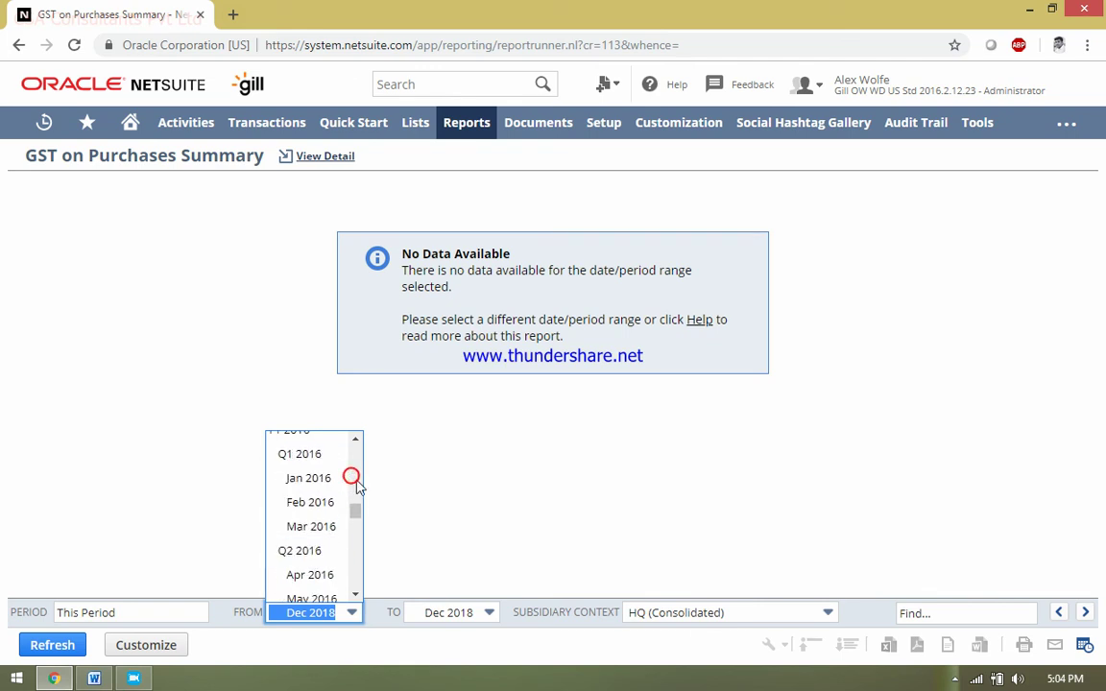
pyautogui.click(320, 580)
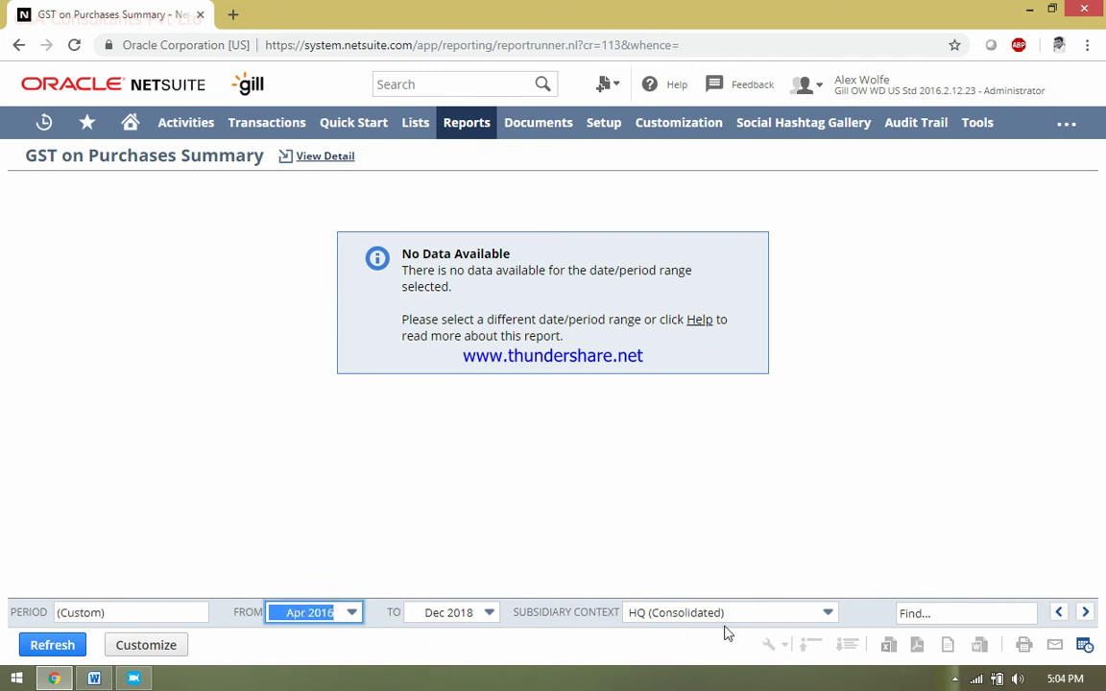
pyautogui.click(52, 645)
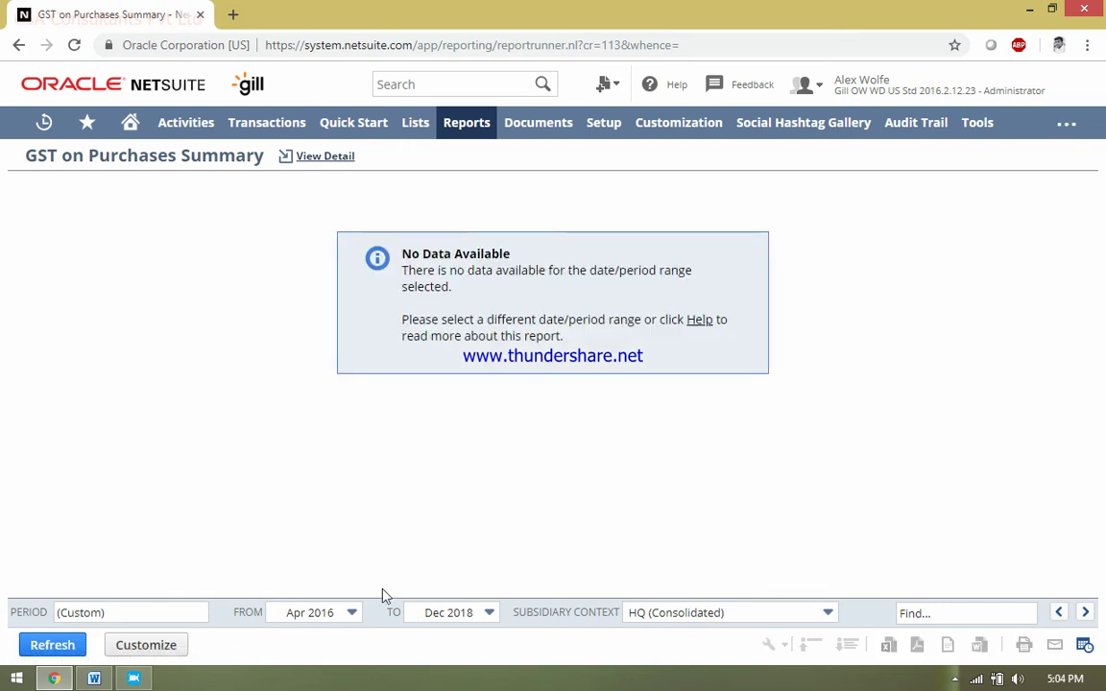
# Set the GST on Purchases report's start period to Jan 2013 and refresh it.
pyautogui.click(355, 622)
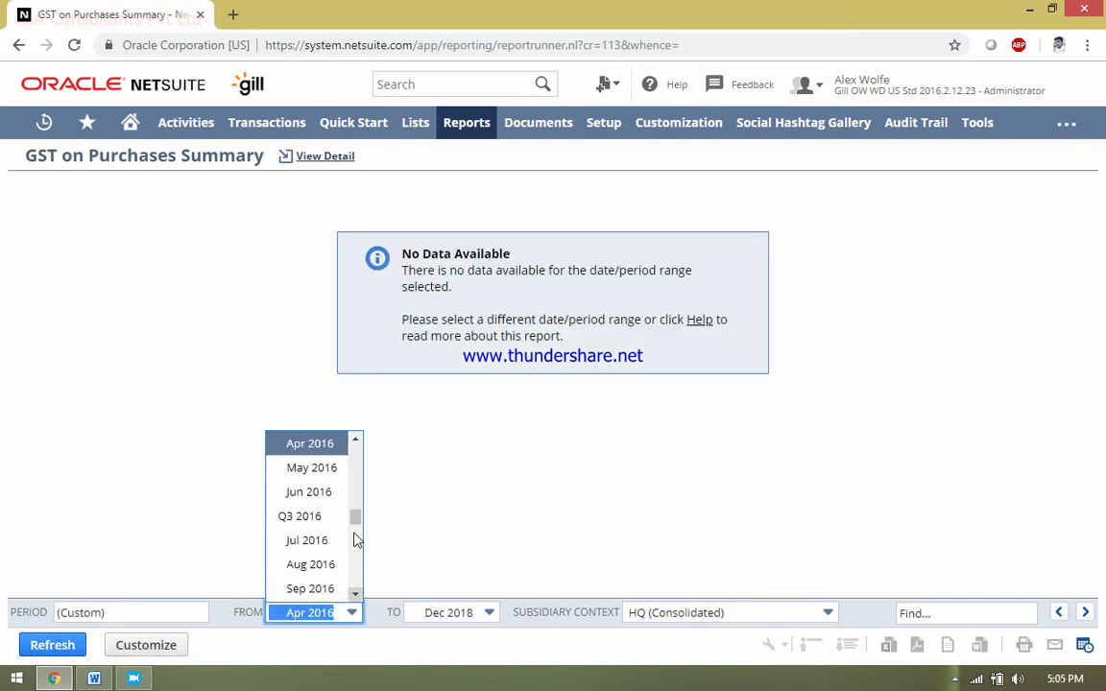
pyautogui.moveTo(353, 516); pyautogui.dragTo(358, 451)
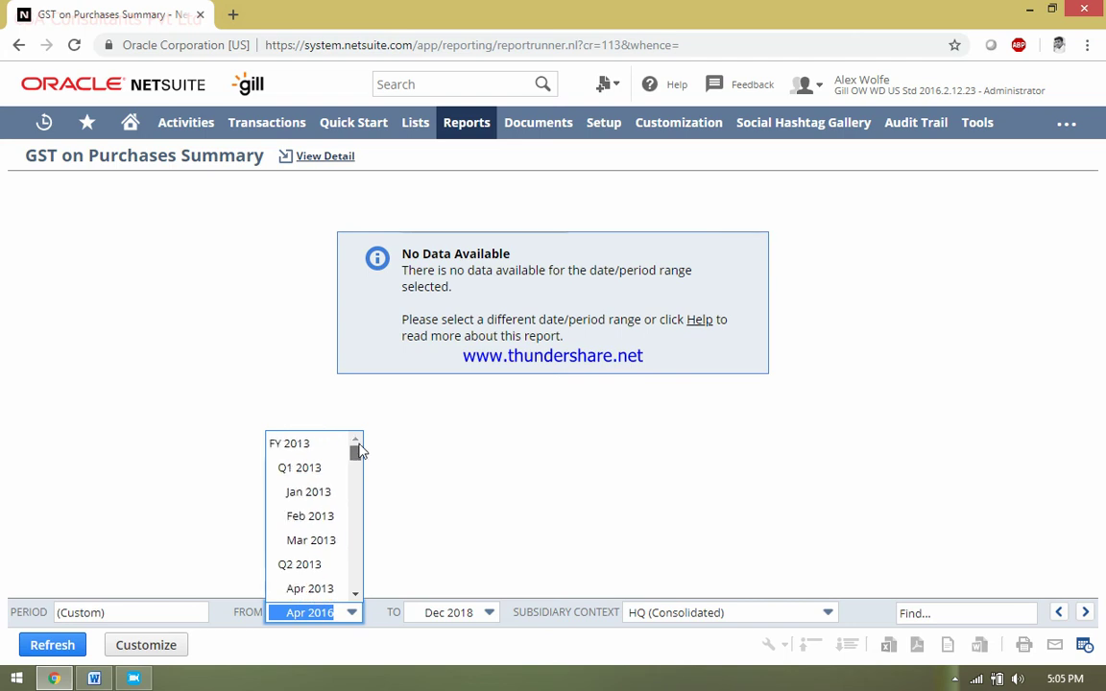
pyautogui.click(313, 446)
pyautogui.click(83, 651)
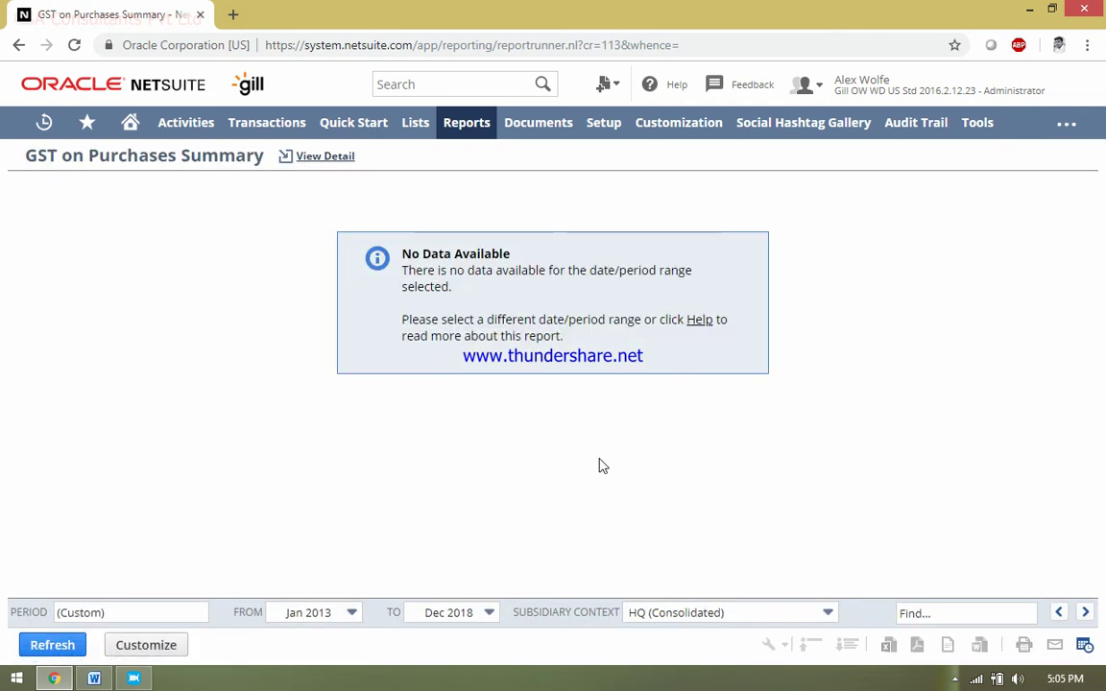
# Set the GST on Purchases report's start period to Jan 2014.
pyautogui.click(352, 615)
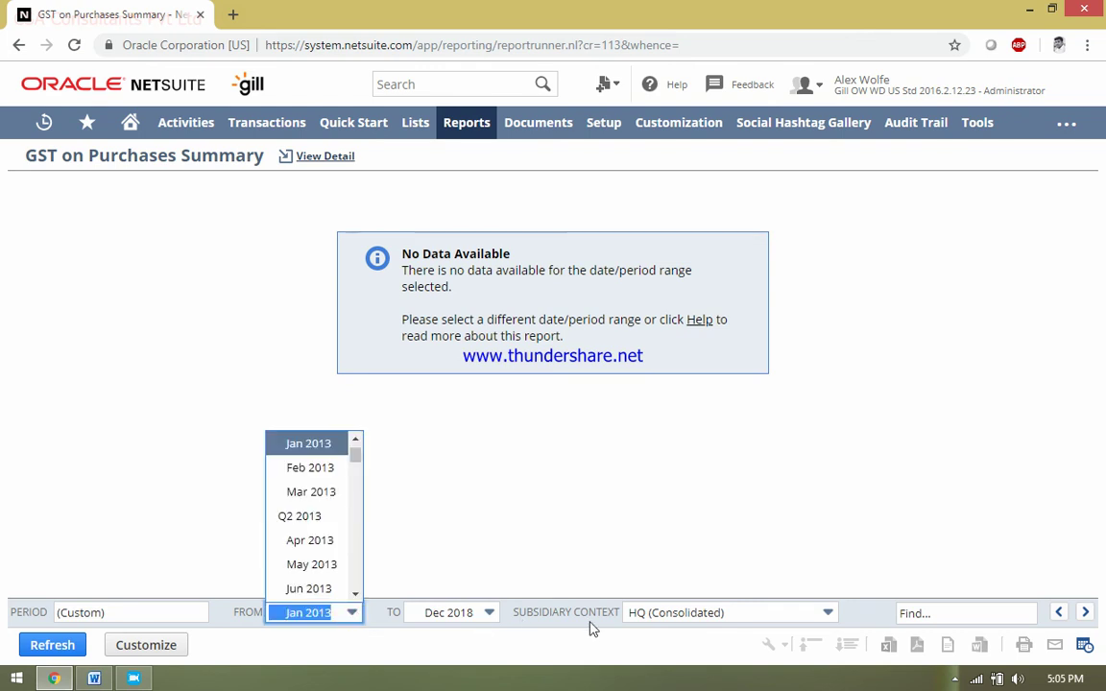
pyautogui.click(677, 612)
pyautogui.click(317, 615)
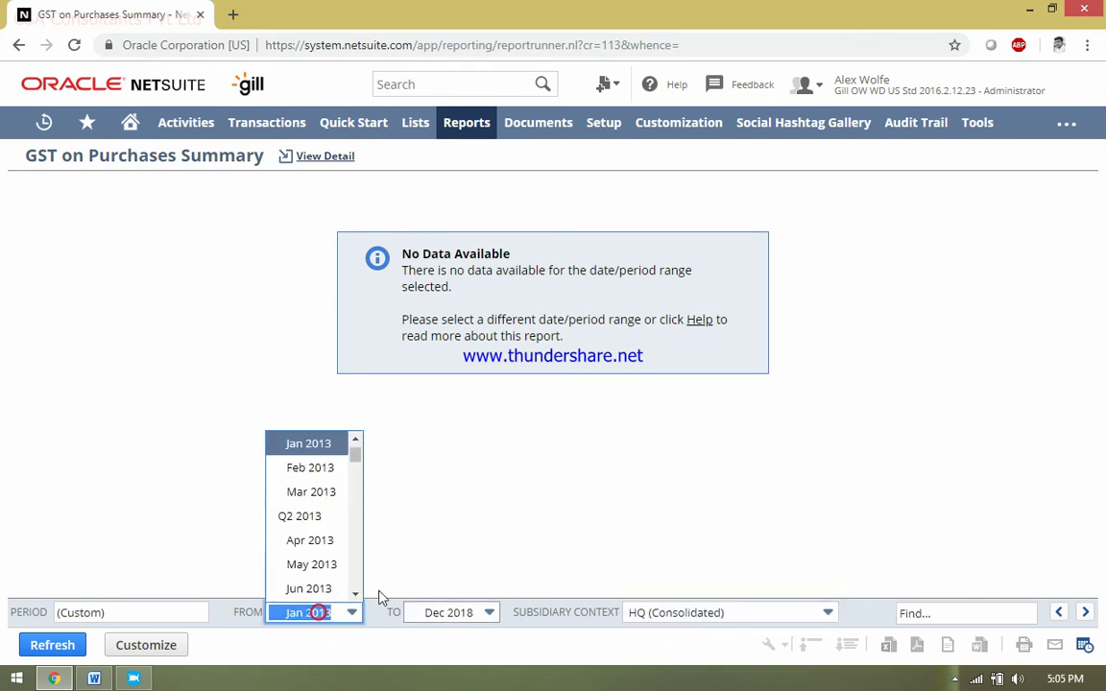
pyautogui.scroll(-3, 355, 562)
pyautogui.click(308, 556)
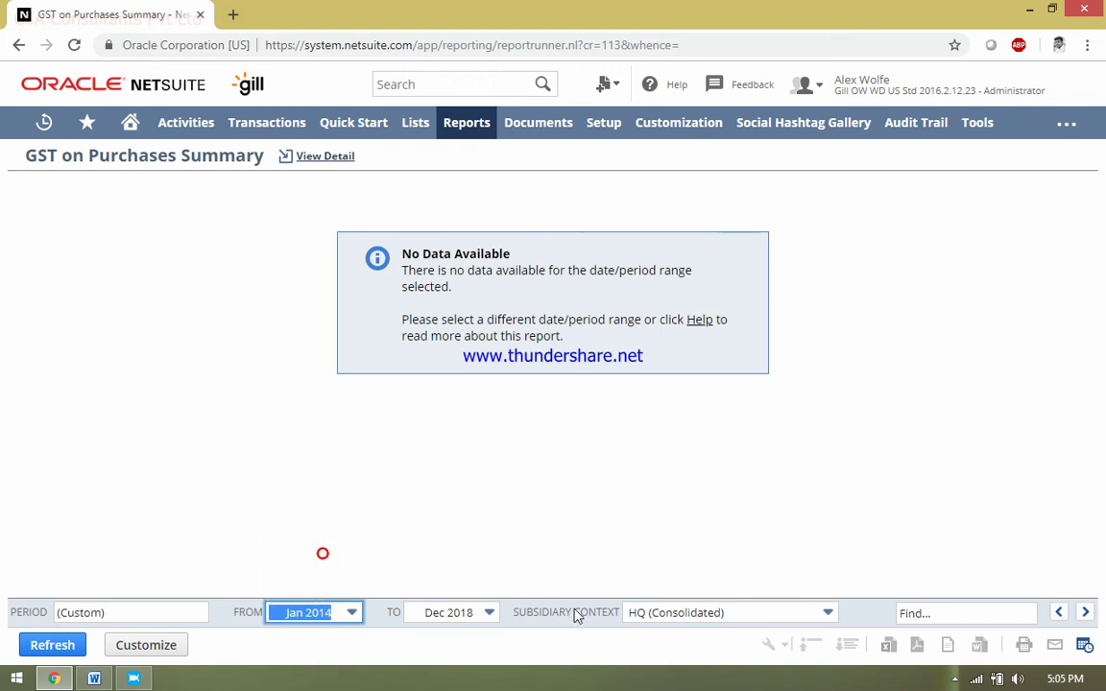
# Refresh the GST on Purchases summary report for the range from Jan 2014 to Dec 2018.
pyautogui.click(67, 647)
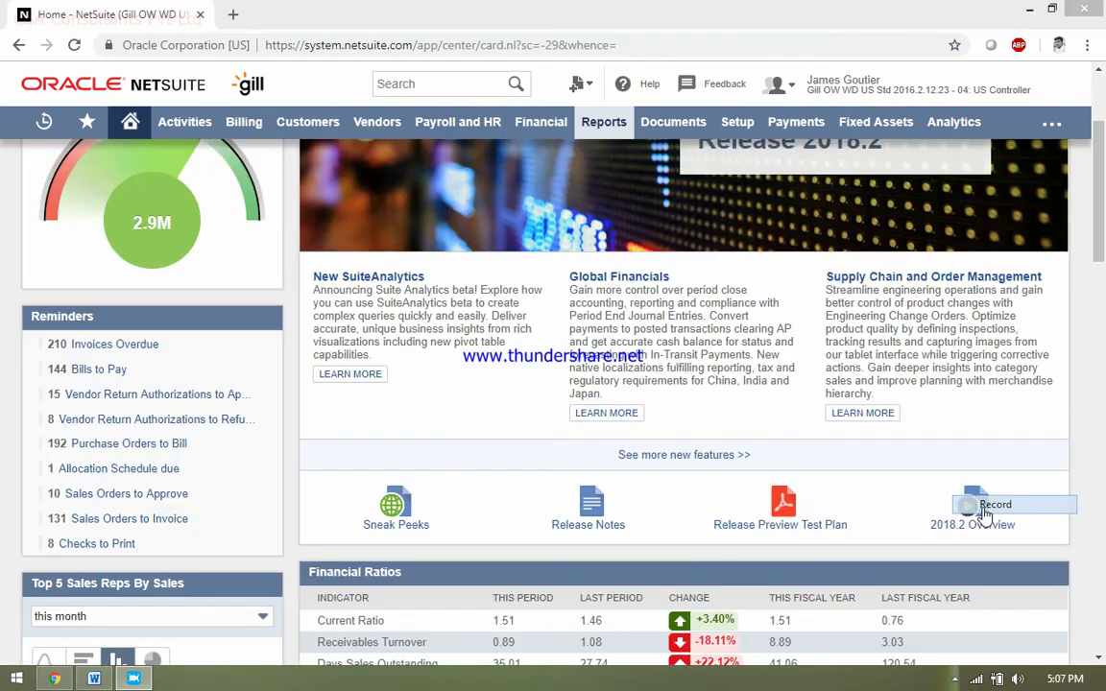
# Look through the controller's available report categories, including the tax reports offered under VAT/GST.
pyautogui.moveTo(603, 137)
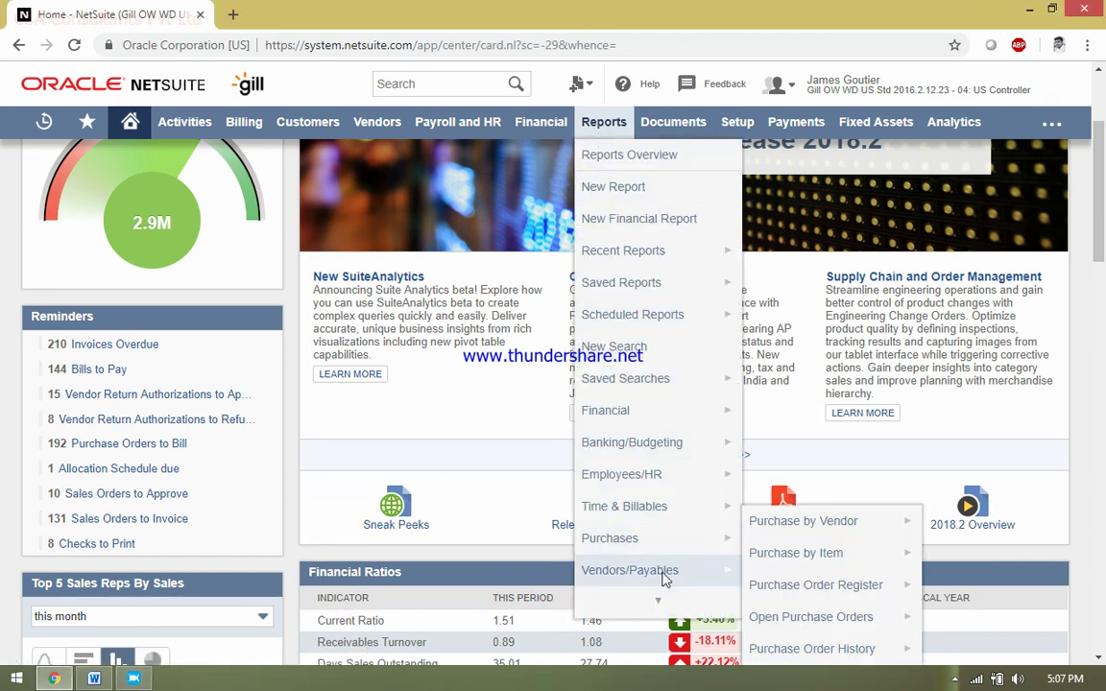
pyautogui.moveTo(659, 602)
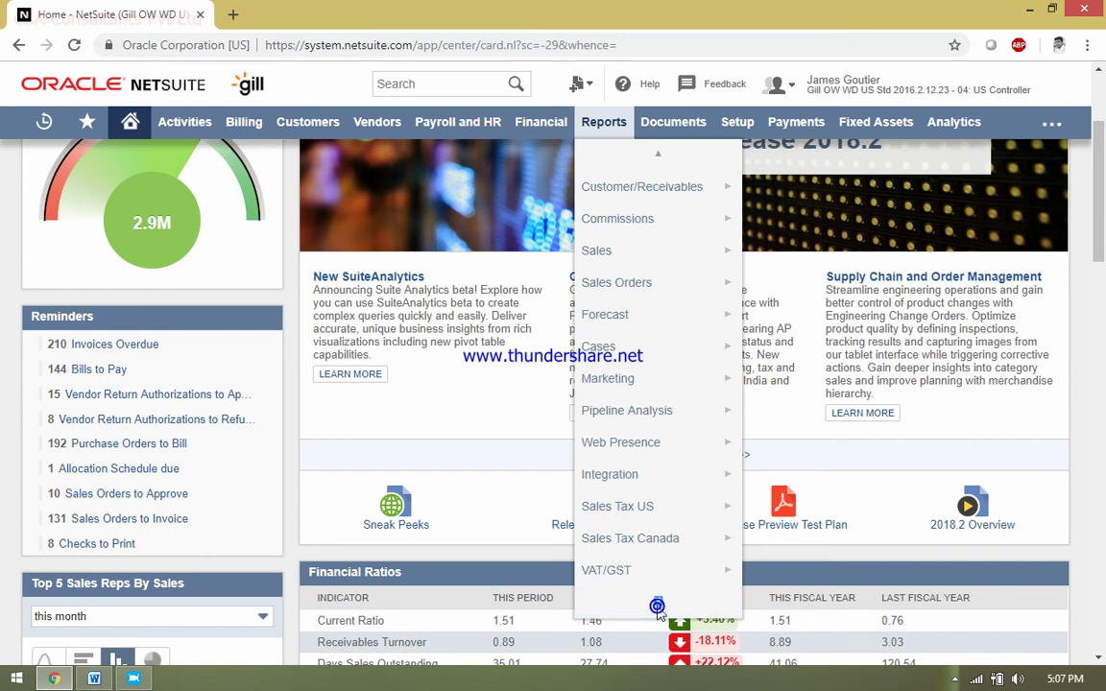
pyautogui.moveTo(677, 537)
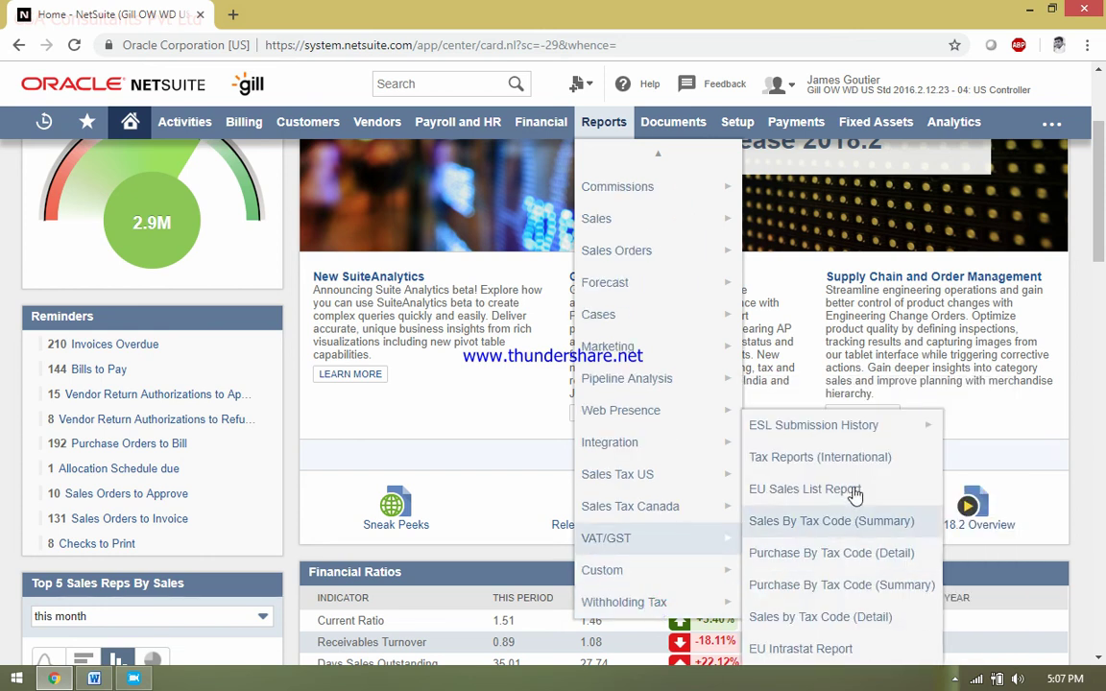
pyautogui.moveTo(854, 420)
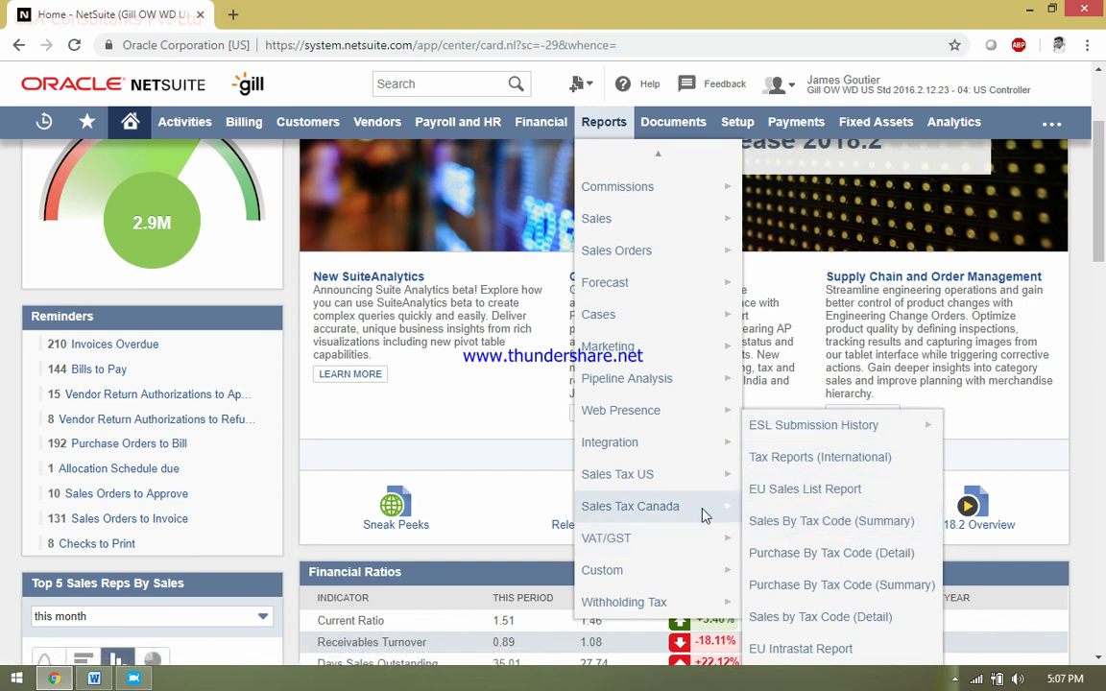
pyautogui.moveTo(688, 427)
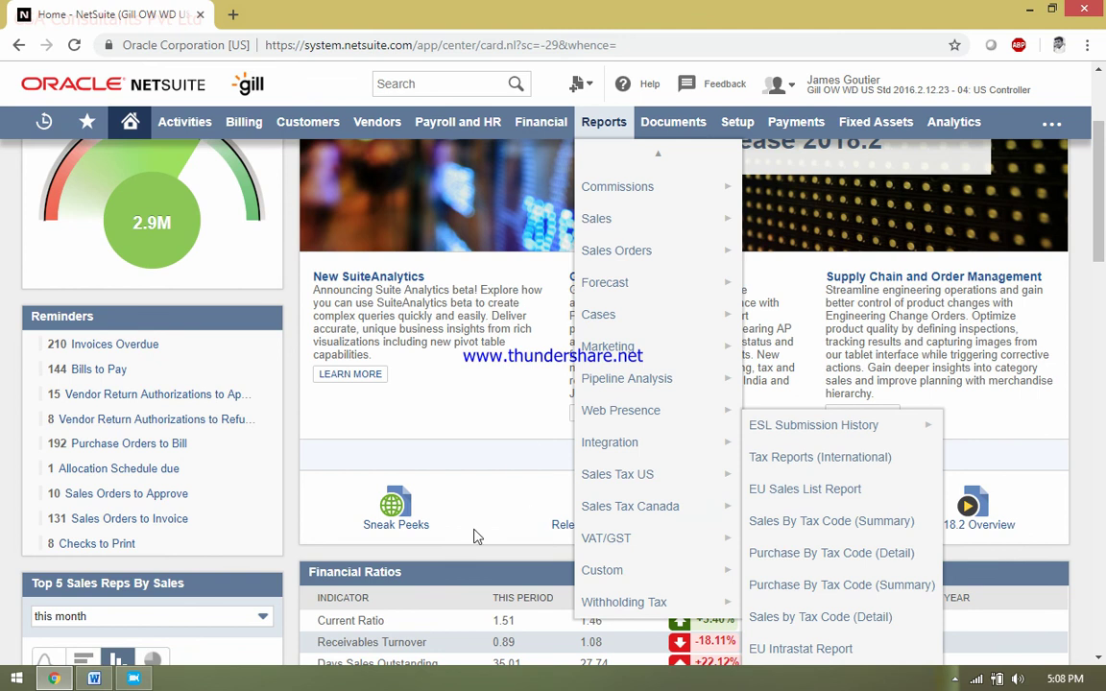
# Open the Sales Tax report under Customer/Receivables in its own tab, looking over the dashboard's Period Close and Controller shortcuts while it loads.
pyautogui.scroll(-7, 1104, 338)
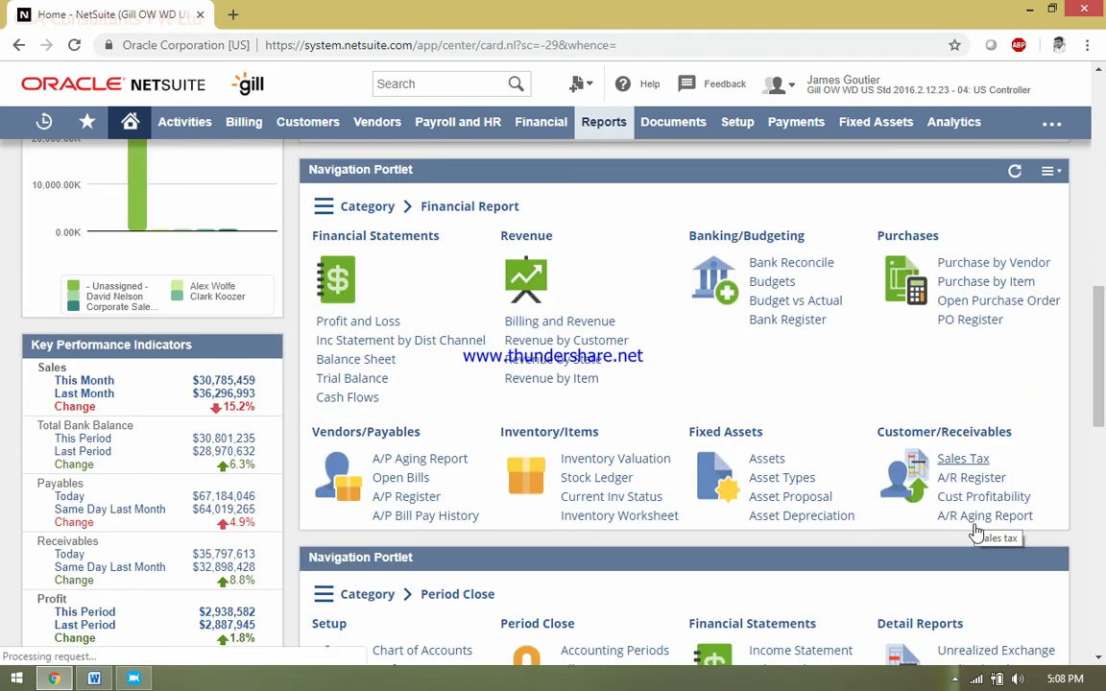
pyautogui.click(964, 460)
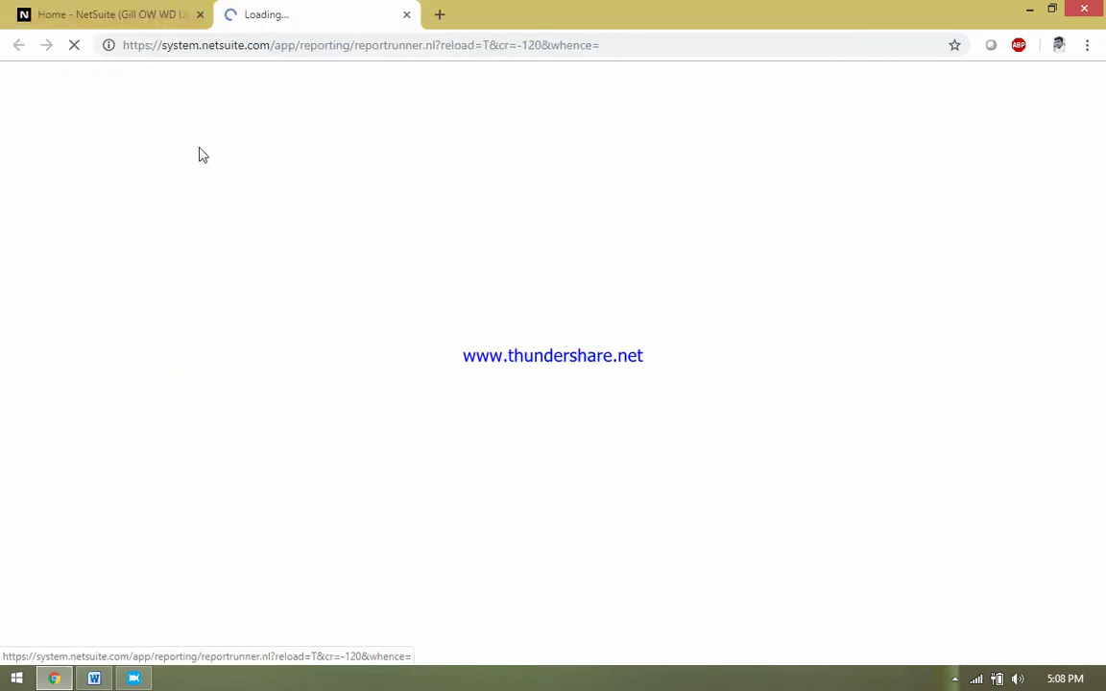
pyautogui.click(154, 11)
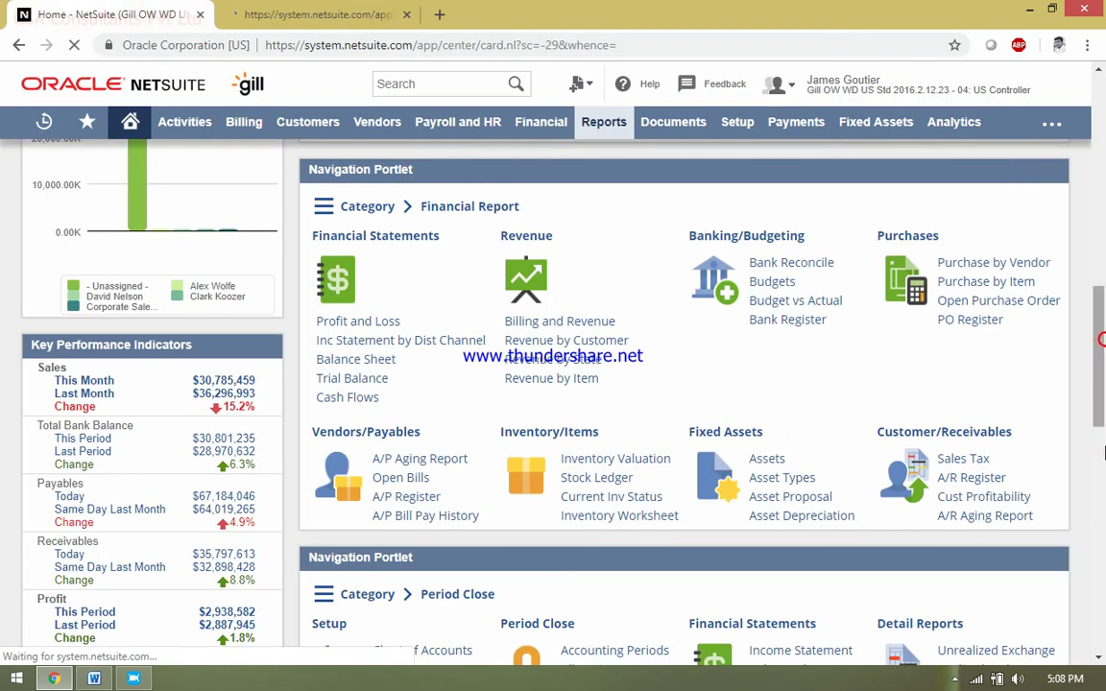
pyautogui.scroll(-5, 519, 256)
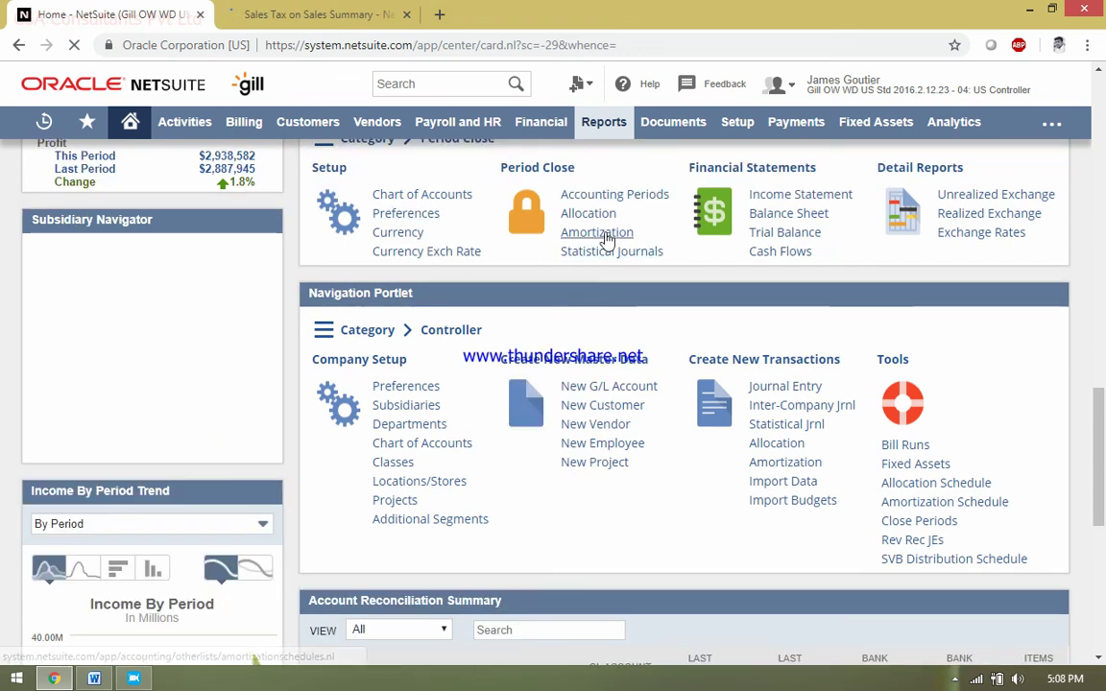
pyautogui.click(327, 10)
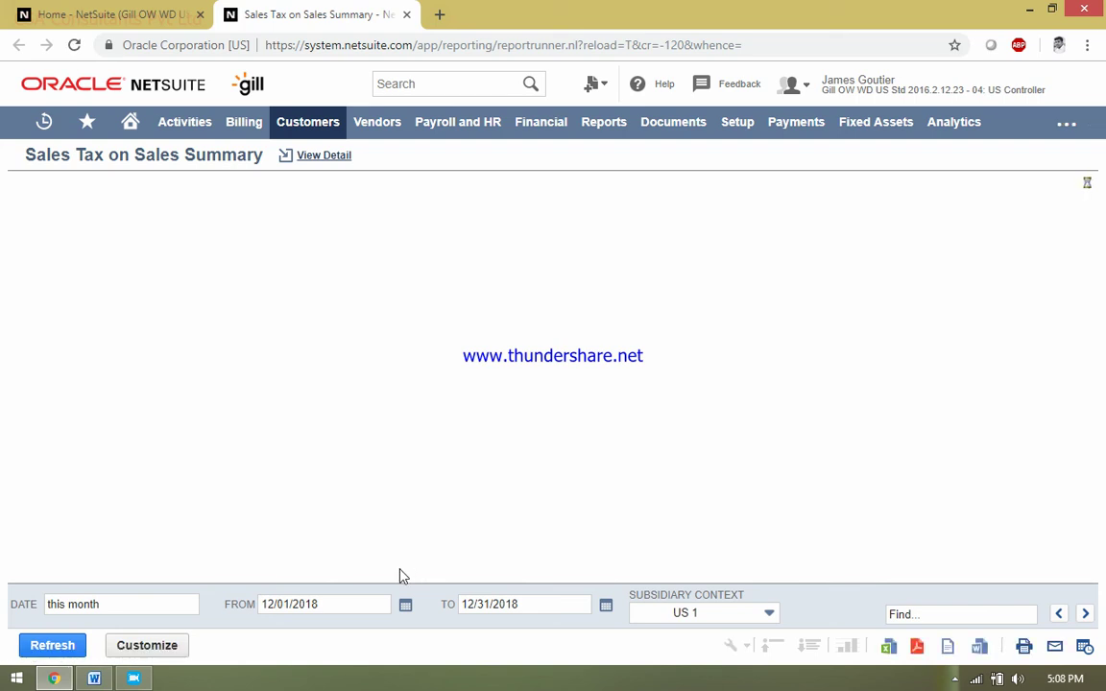
# Set the Sales Tax on Sales summary's start date to 12/01/2017, refresh it and look over the listed transactions.
pyautogui.click(338, 603)
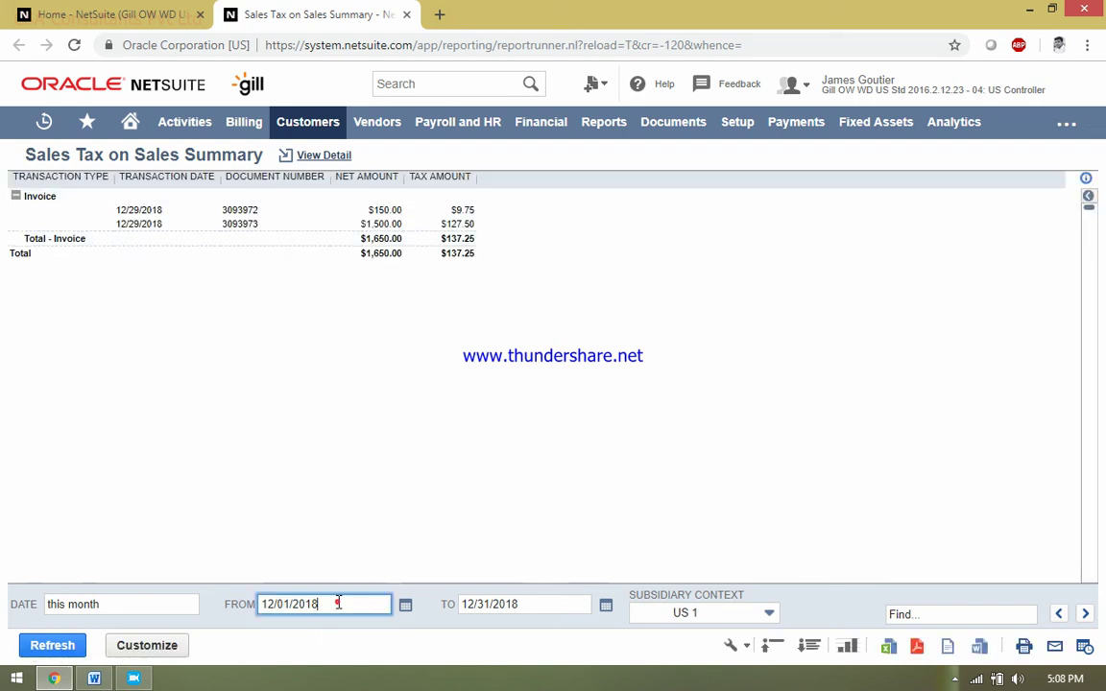
pyautogui.click(403, 609)
pyautogui.click(269, 453)
pyautogui.click(269, 453)
pyautogui.click(269, 454)
pyautogui.click(268, 453)
pyautogui.click(269, 453)
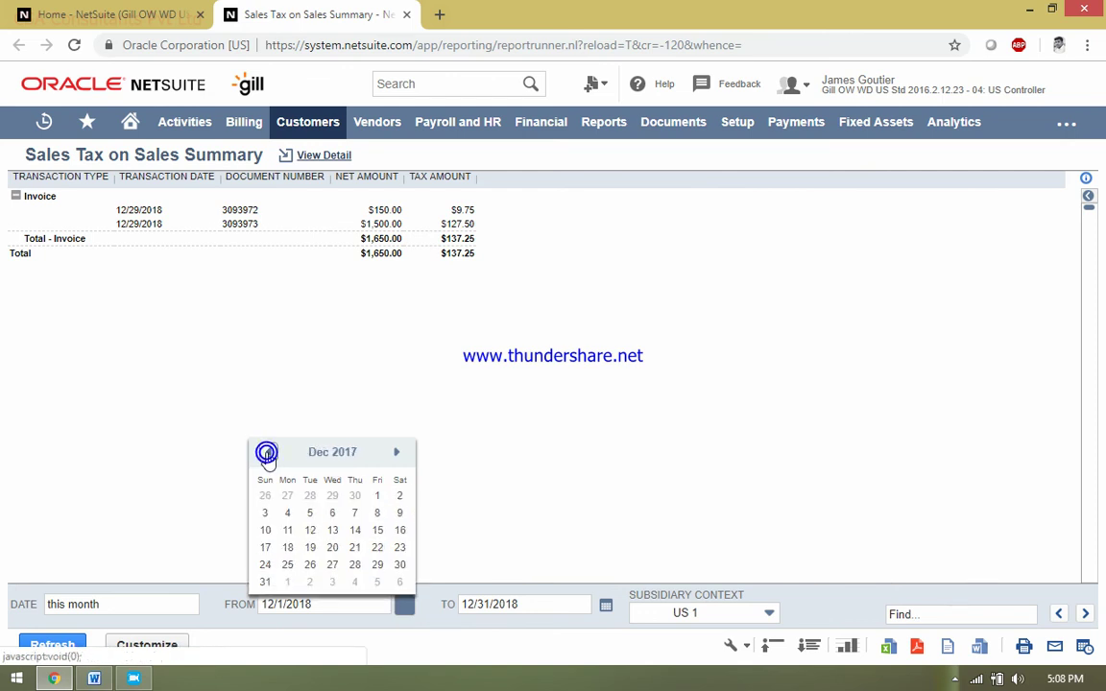
pyautogui.click(381, 496)
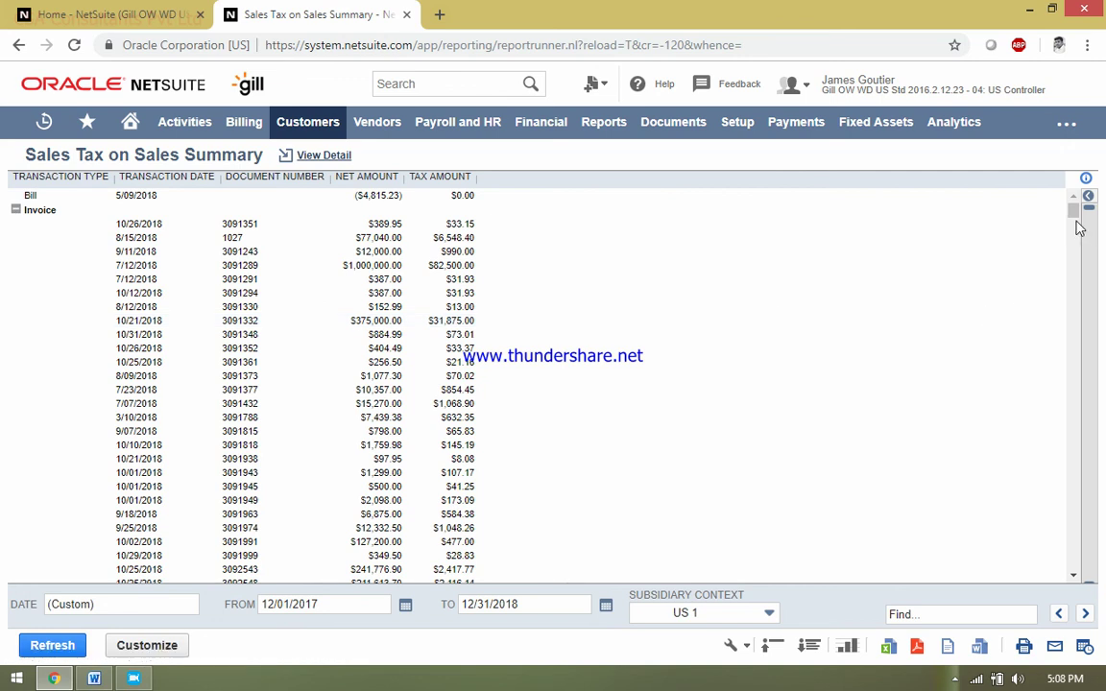
pyautogui.moveTo(1076, 216)
pyautogui.mouseDown()
pyautogui.moveTo(1074, 246)
pyautogui.moveTo(1073, 211)
pyautogui.mouseUp()
# Switch the Sales Tax on Sales summary's subsidiary context to US 2 and refresh the report.
pyautogui.click(727, 618)
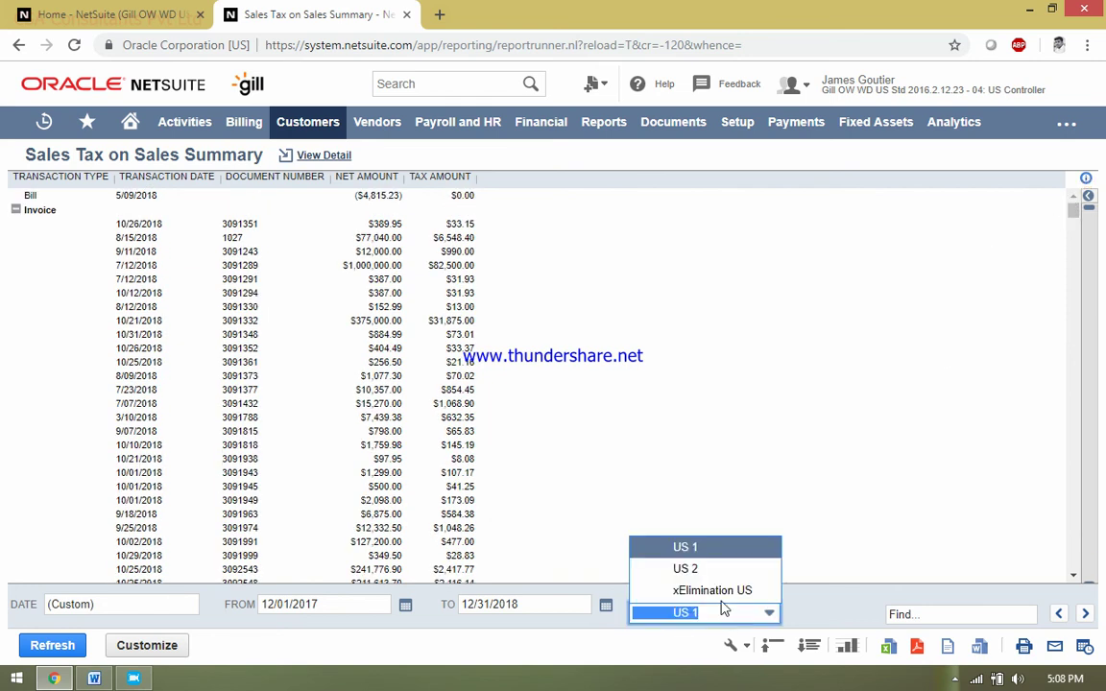
pyautogui.click(758, 568)
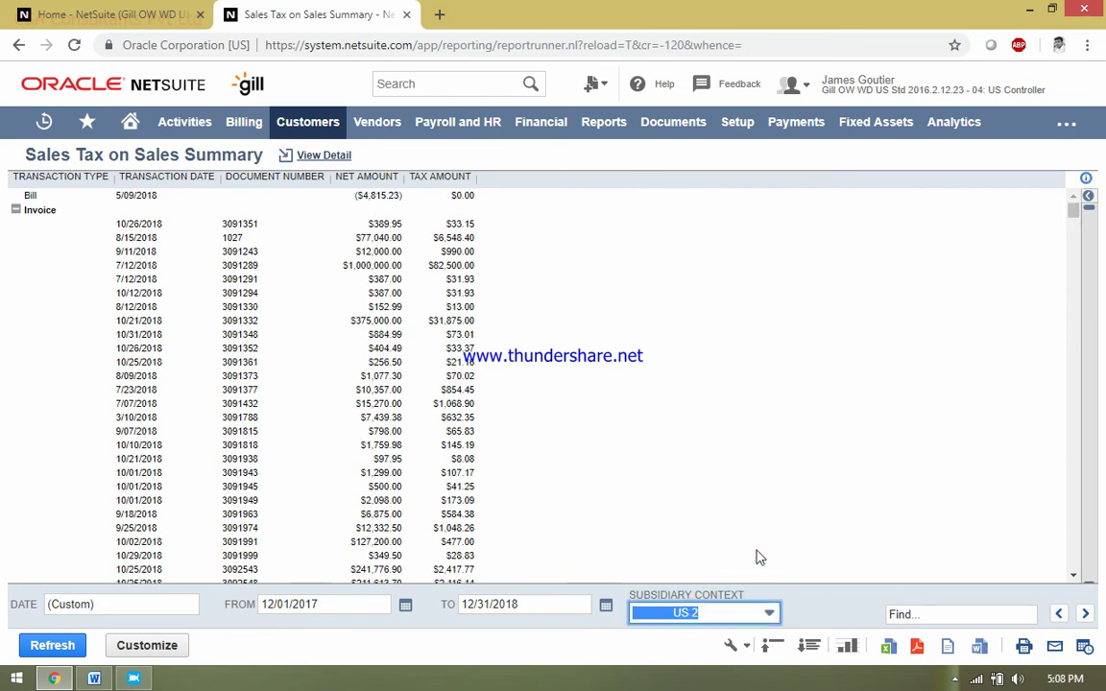
pyautogui.click(51, 645)
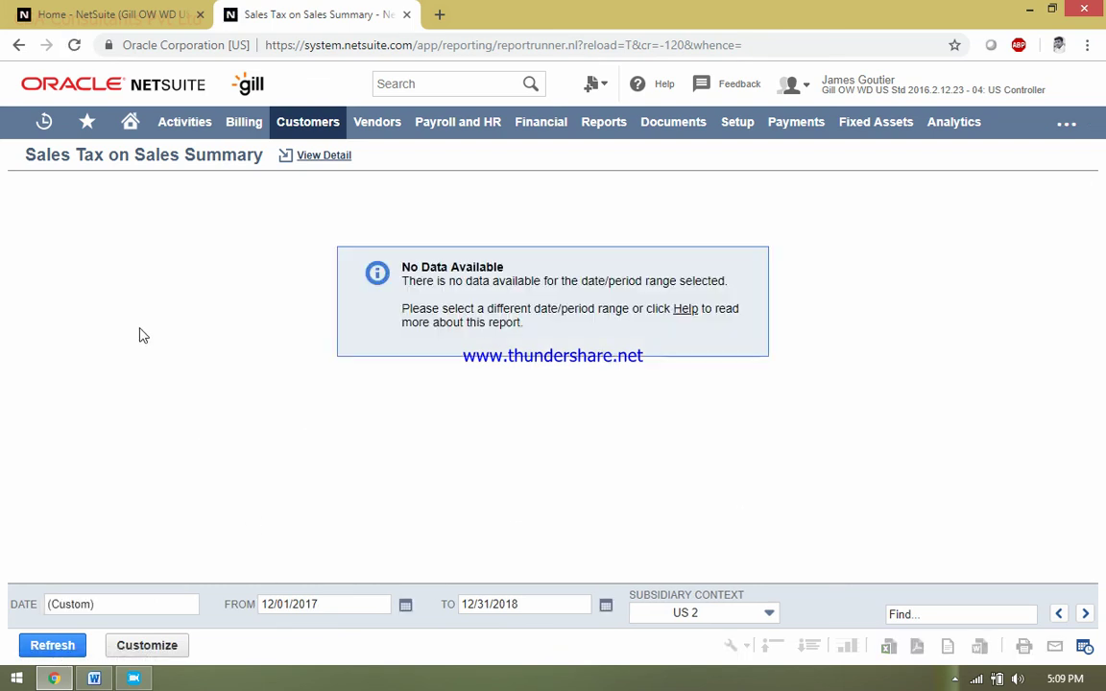
# Return to the controller's home dashboard and look over its release information and financial ratios.
pyautogui.click(130, 122)
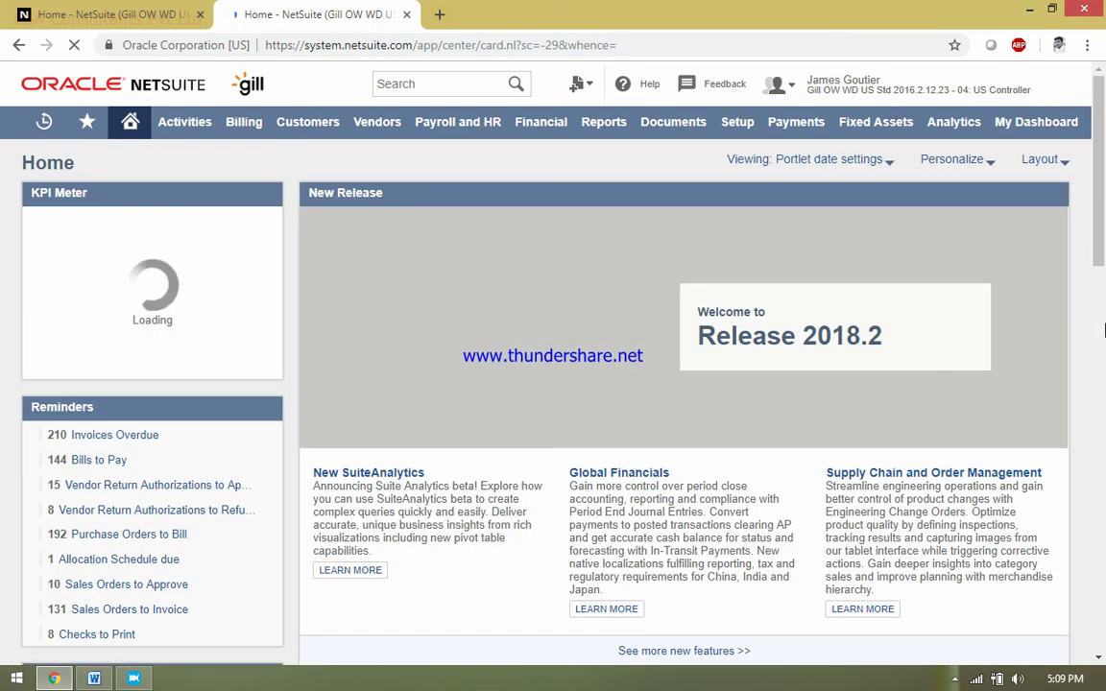
pyautogui.scroll(-4, 63, 394)
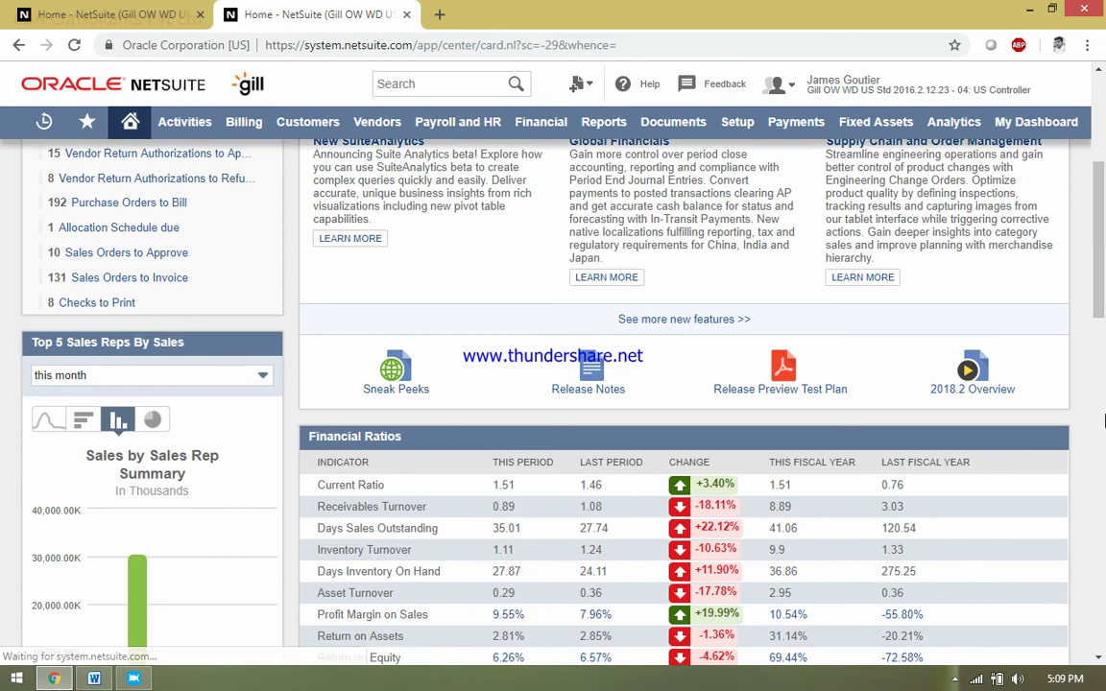
pyautogui.scroll(4, 1102, 279)
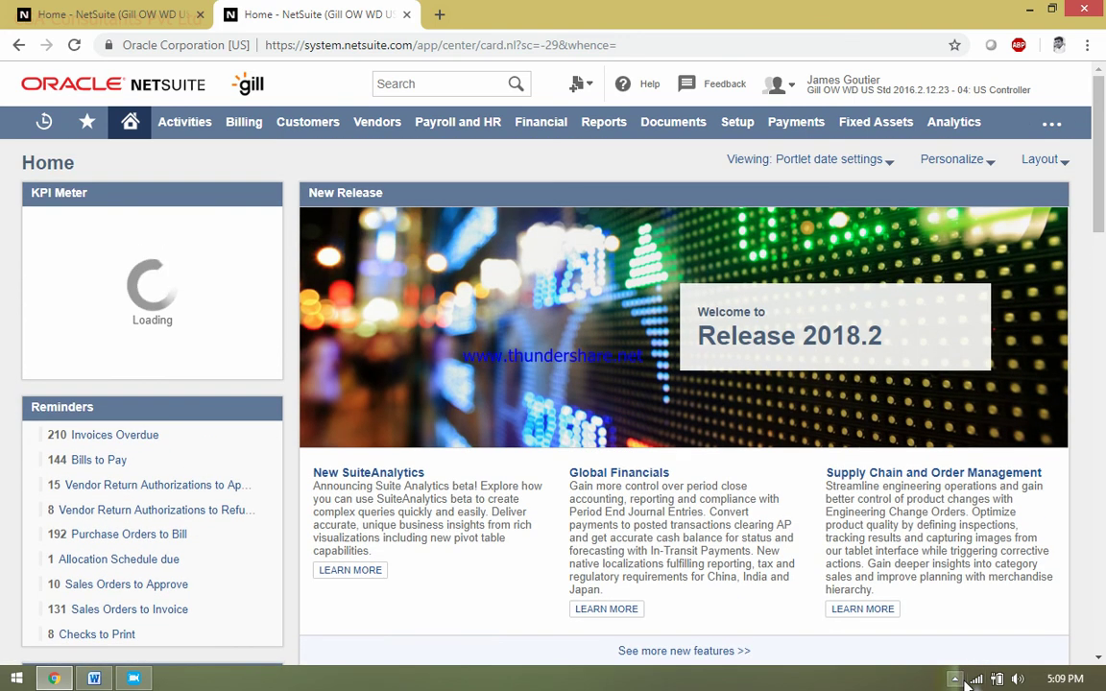
pyautogui.click(955, 679)
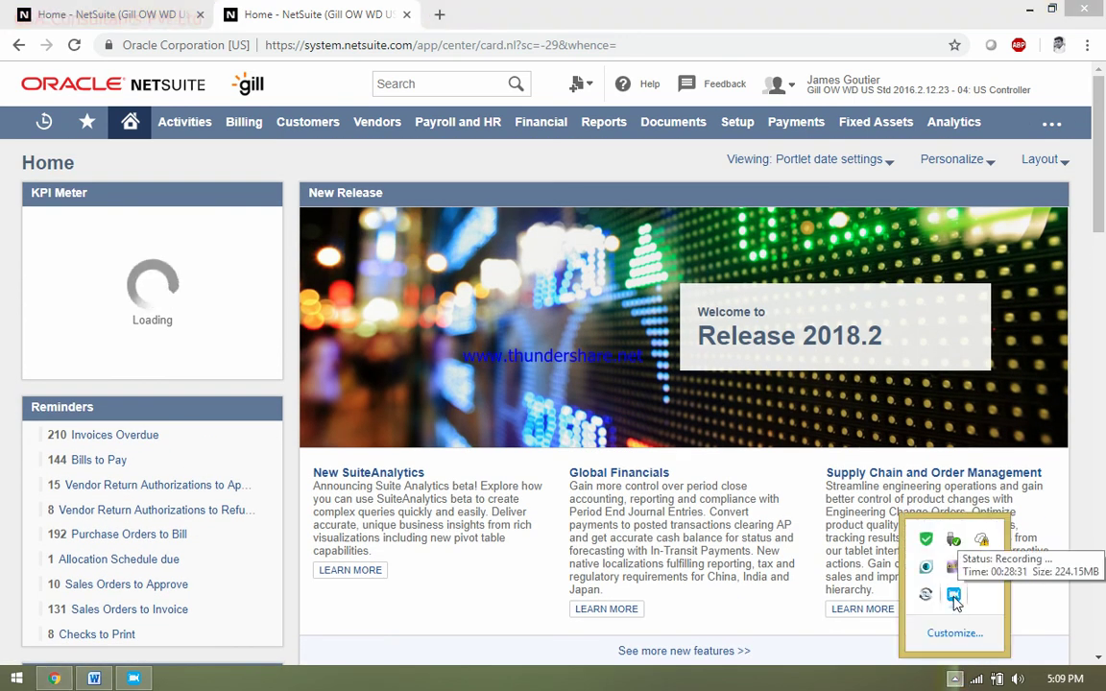